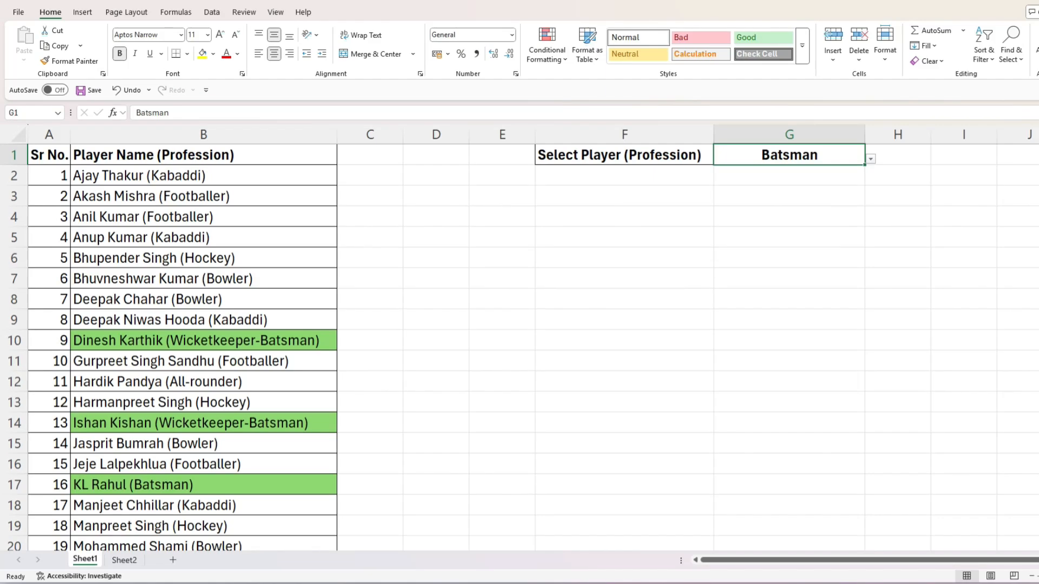
- Choose Kabaddi from the profession list in cell G1
left_click(870, 159)
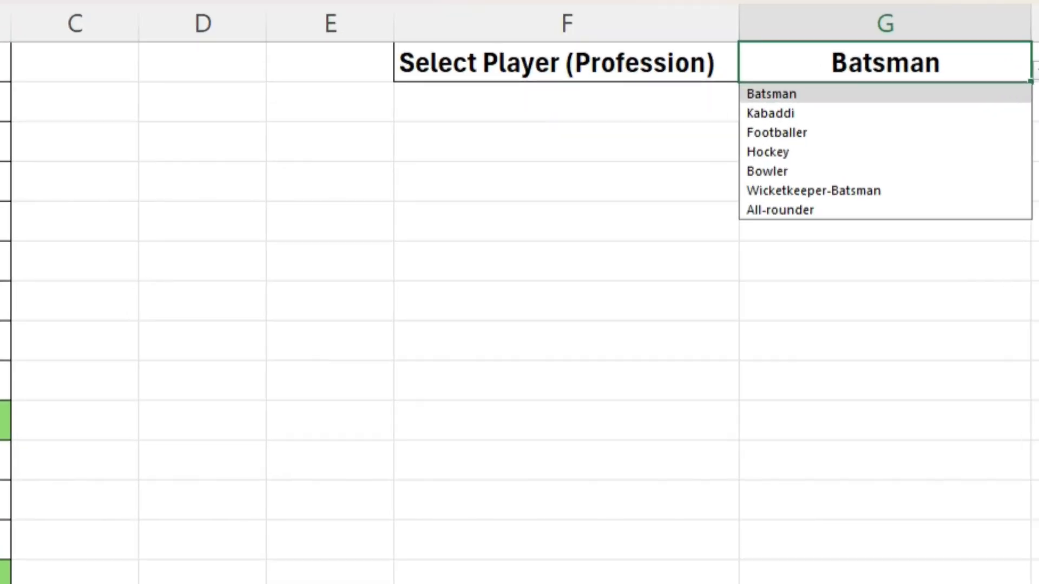
left_click(885, 132)
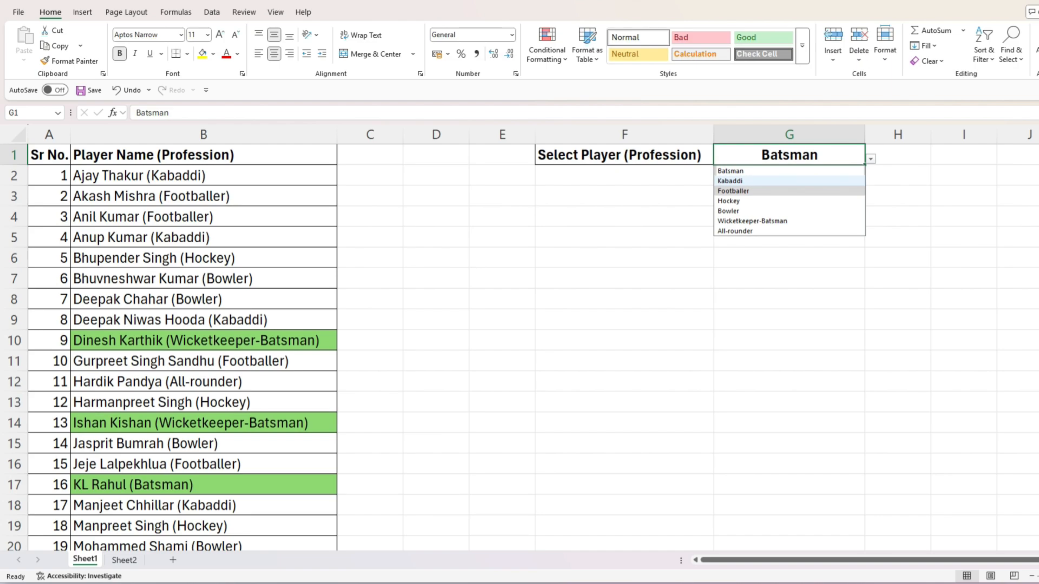
left_click(771, 114)
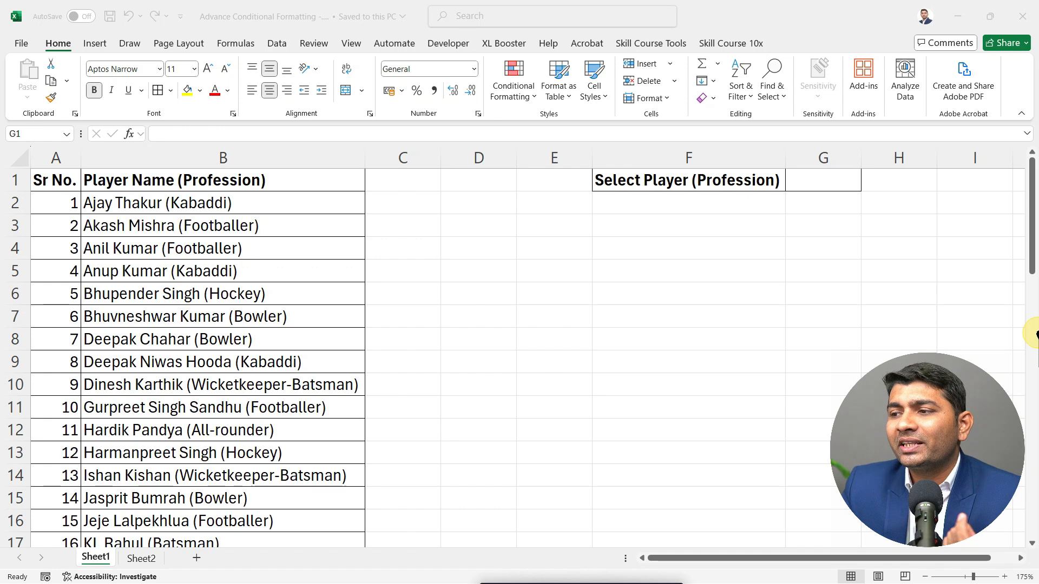
- Enter Kabaddi in cell G1 as the profession for Select Player (Profession)
left_click(805, 184)
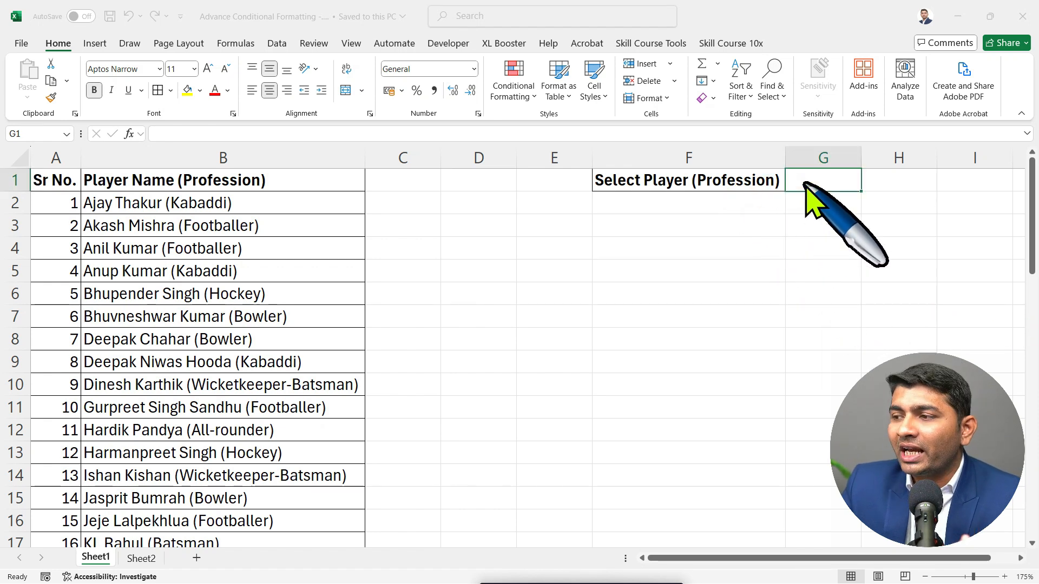
left_click(812, 182)
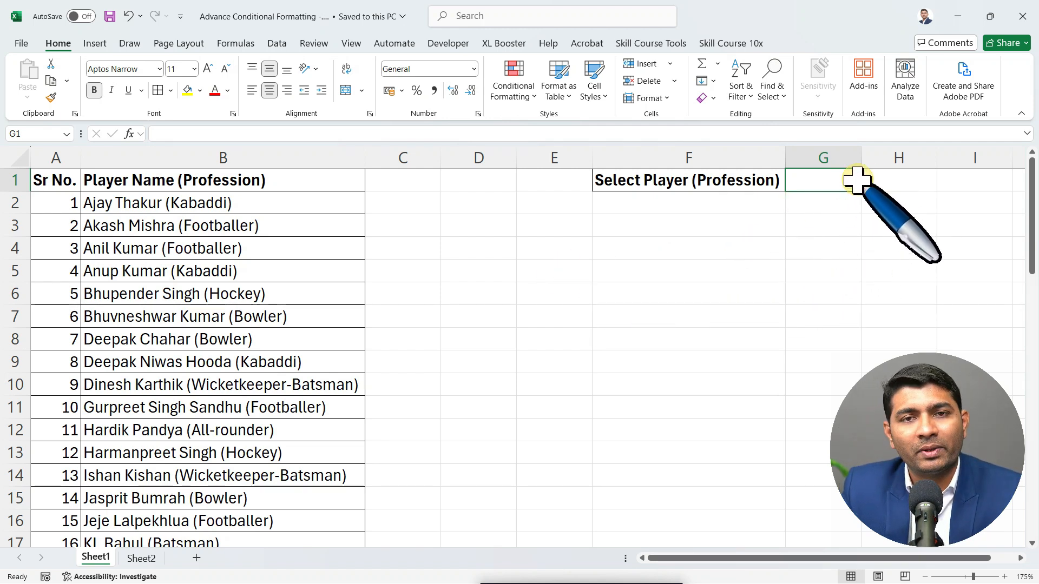
type("Ka")
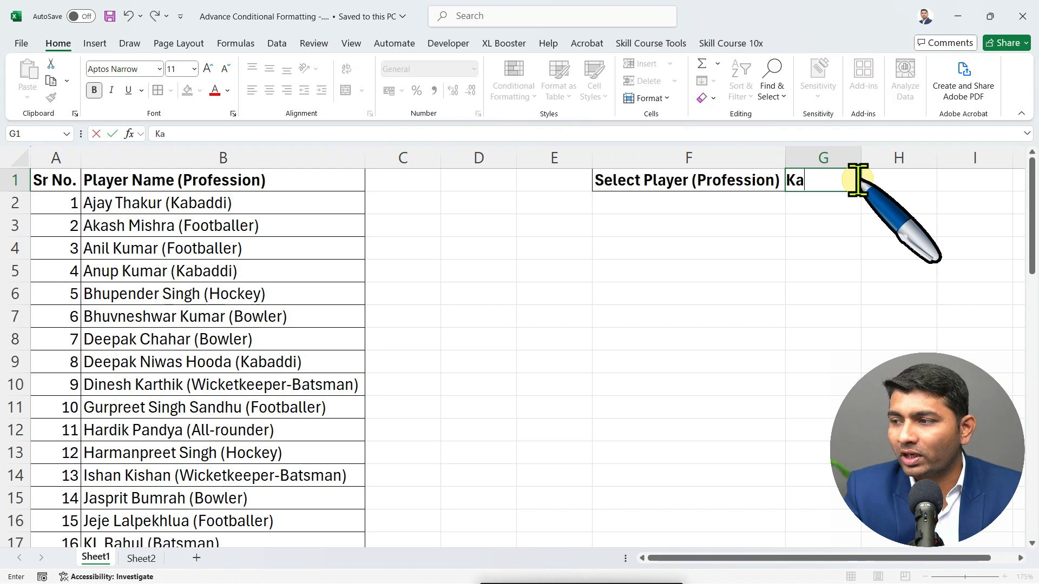
type("baddi")
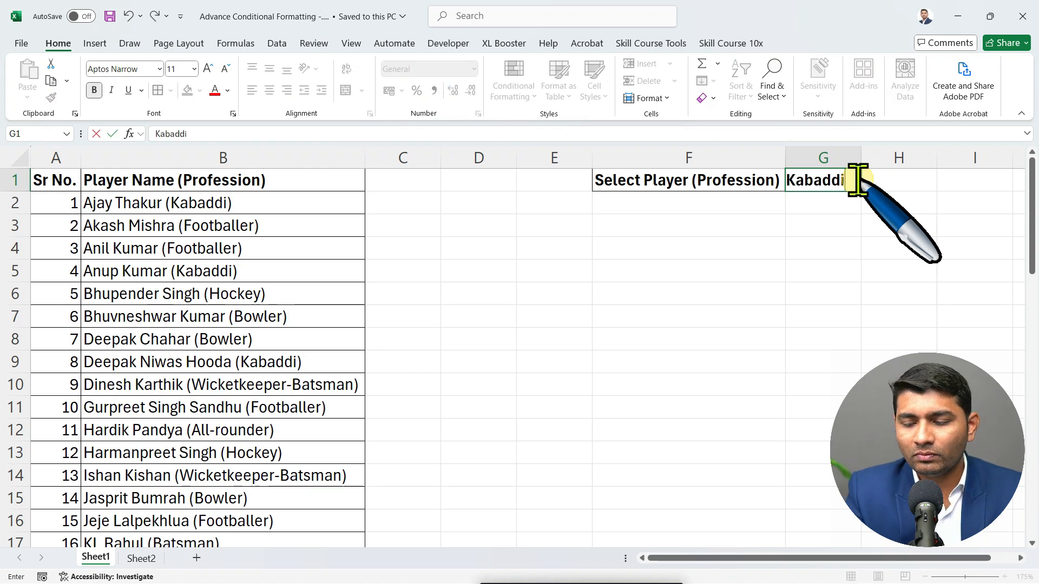
key("Return")
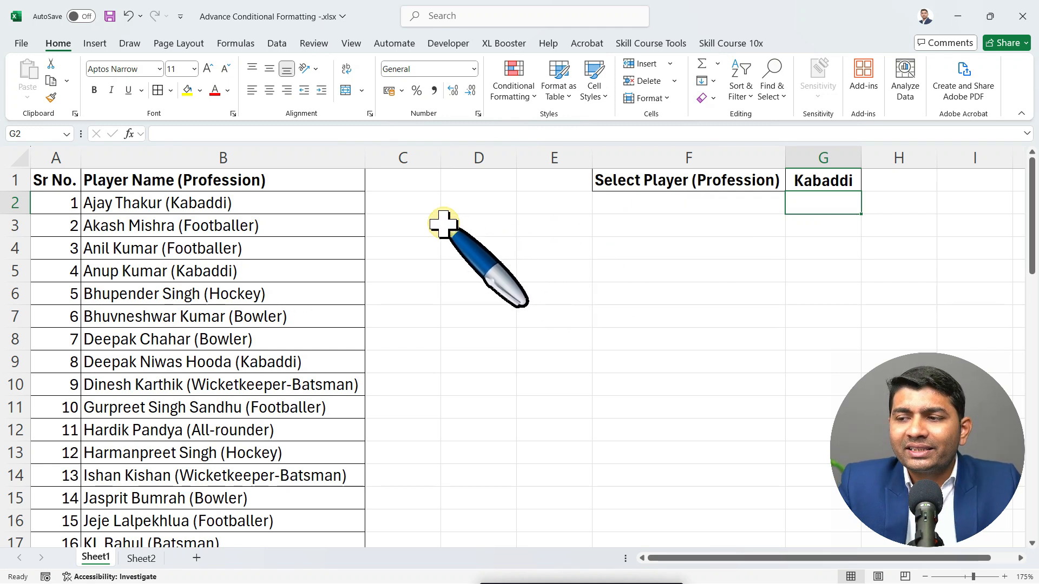
- Examine the entries in column B whose profession matches Kabaddi
left_click(399, 202)
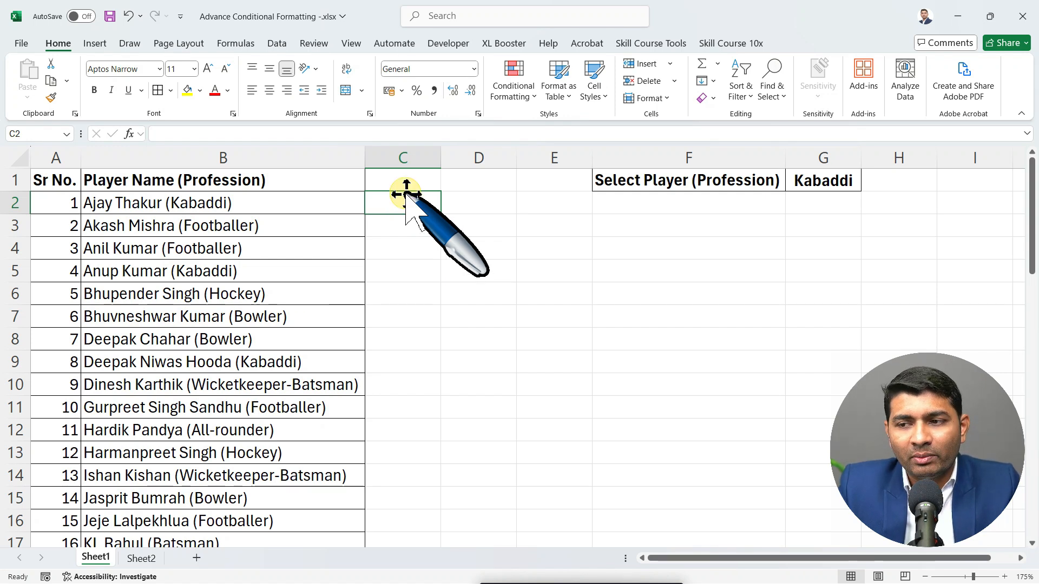
left_click(241, 204)
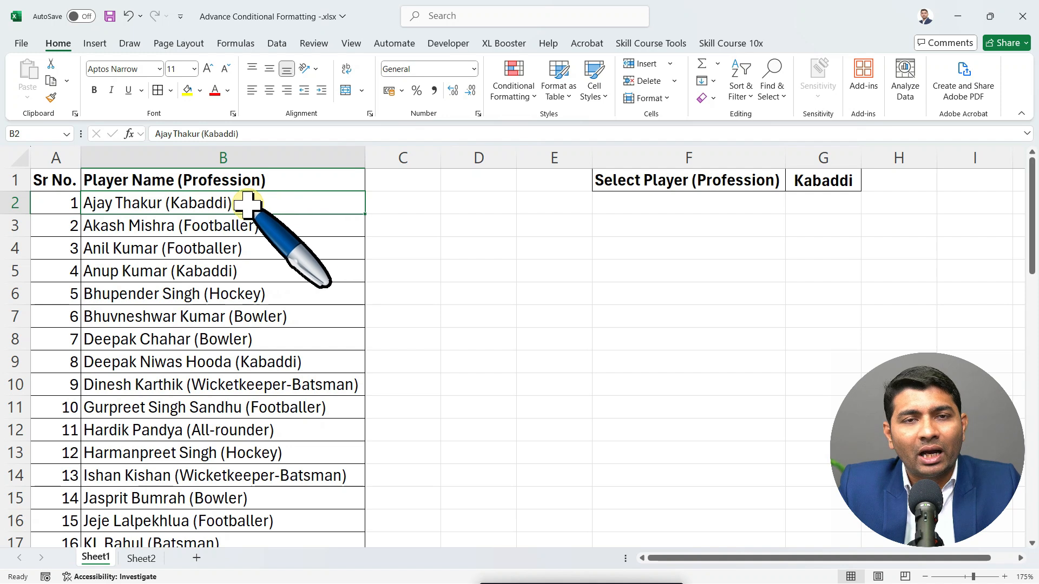
left_click(317, 276)
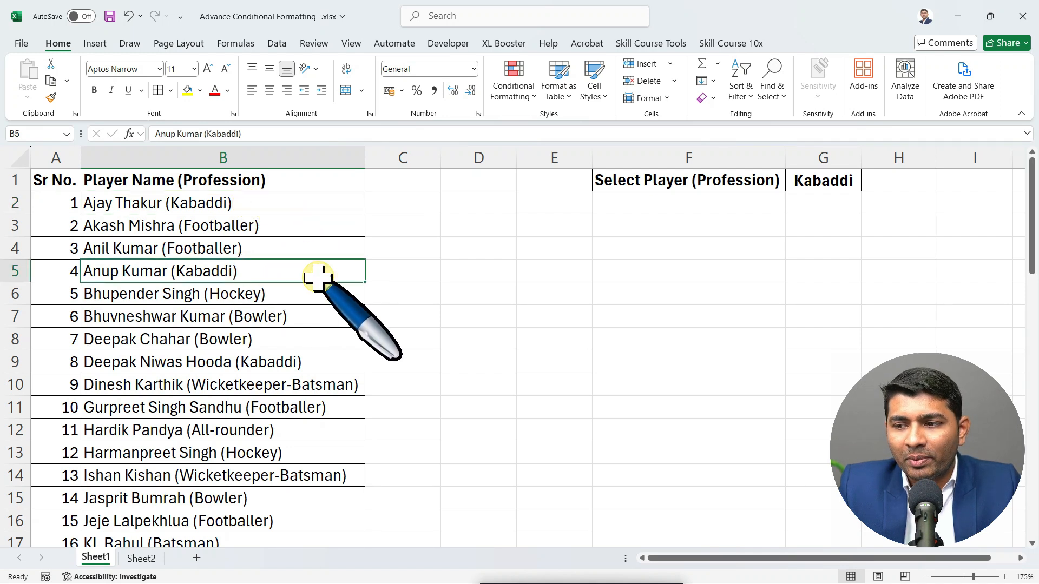
left_click(297, 364)
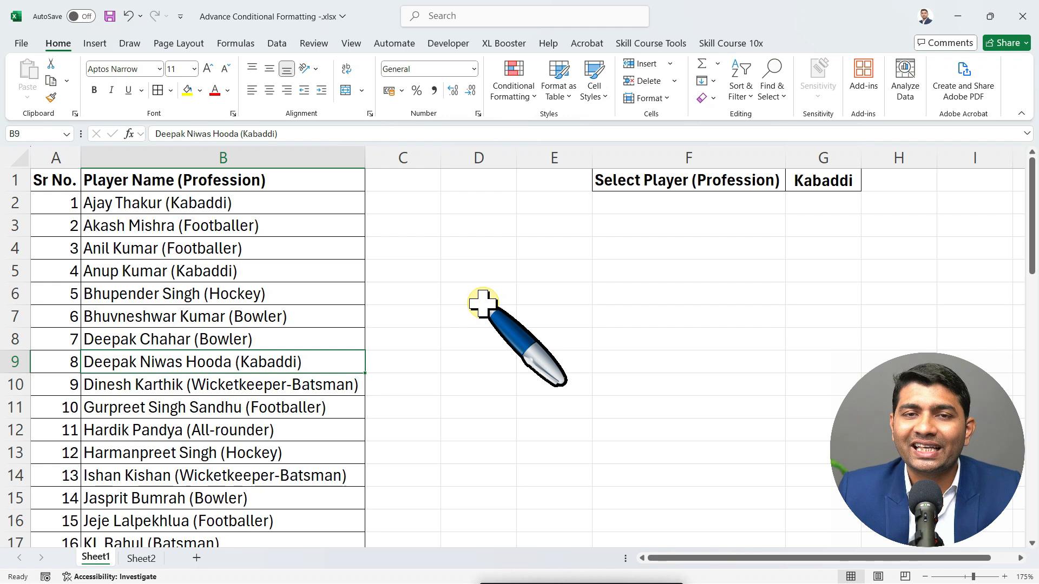
left_click(459, 273)
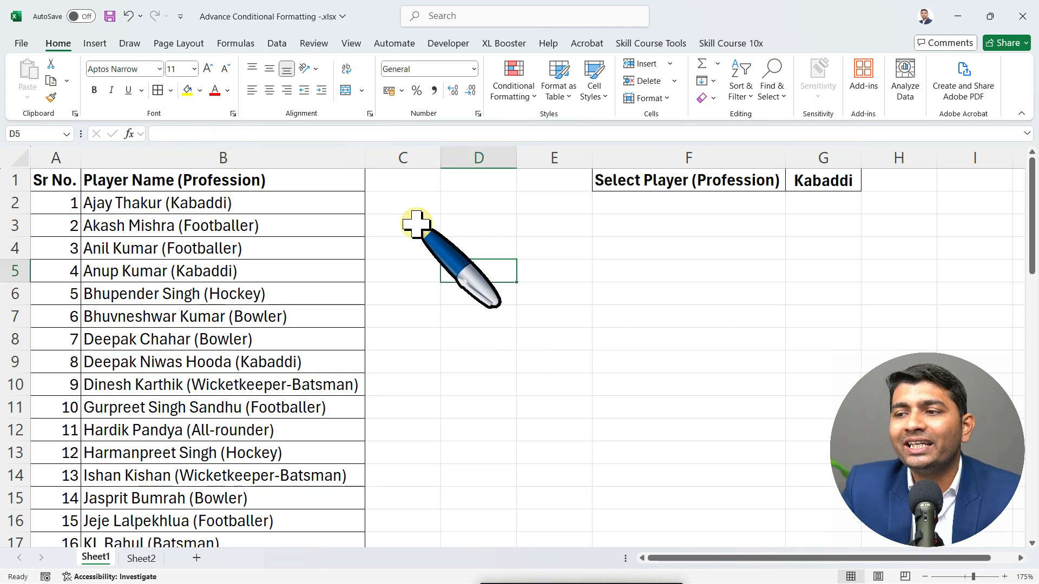
- Enter the formula =FIND(G1,B2) in cell C2 to search for the chosen profession in the first player's entry
left_click(401, 200)
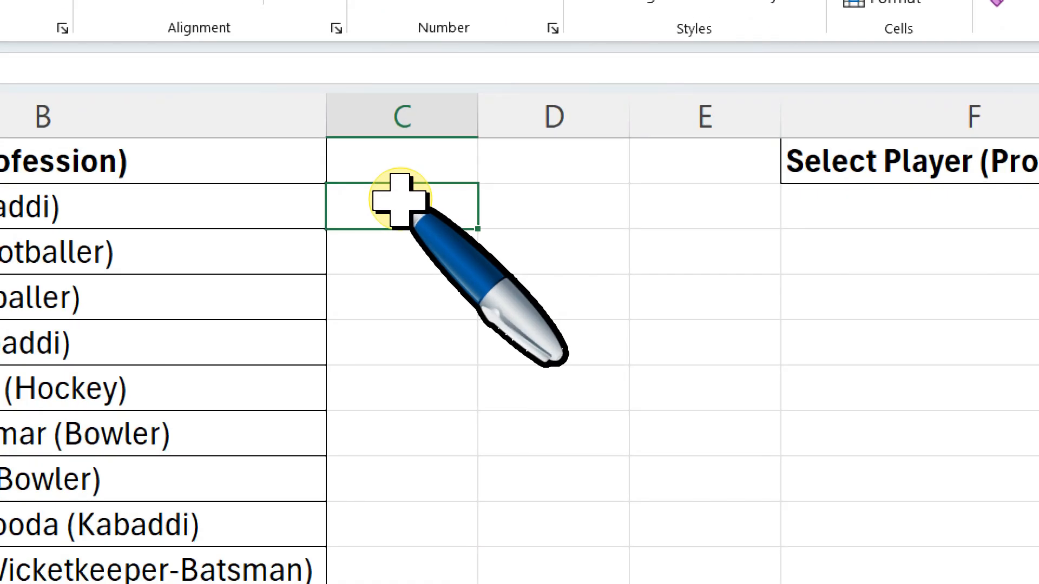
type("=FIND")
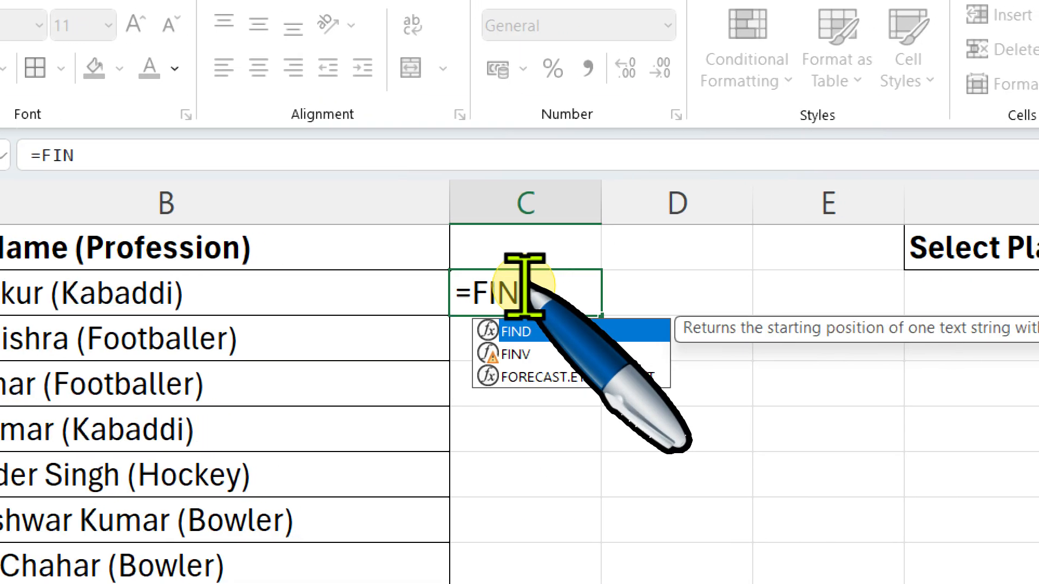
type("(")
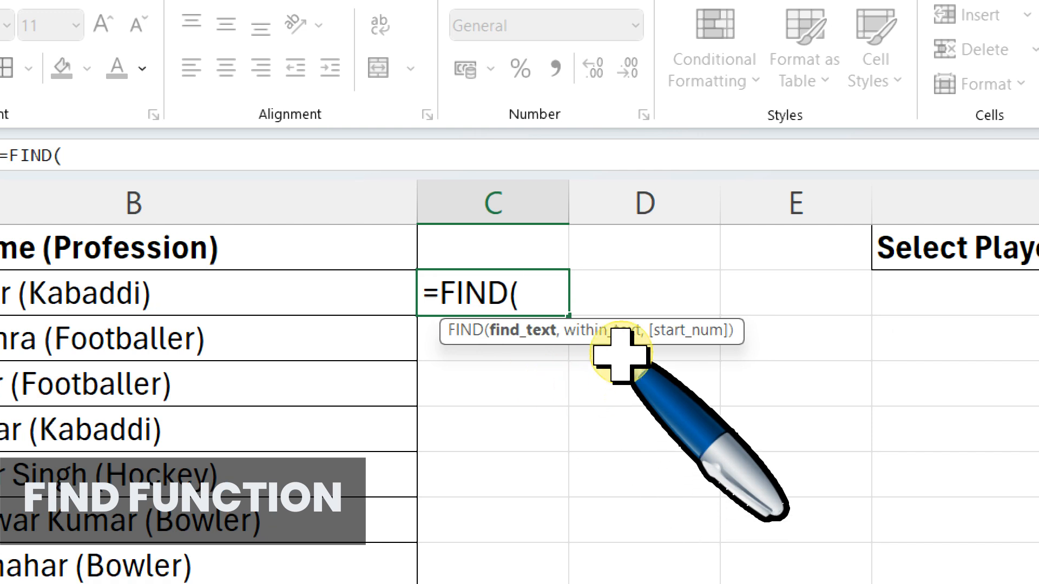
left_click_drag(607, 325, 608, 360)
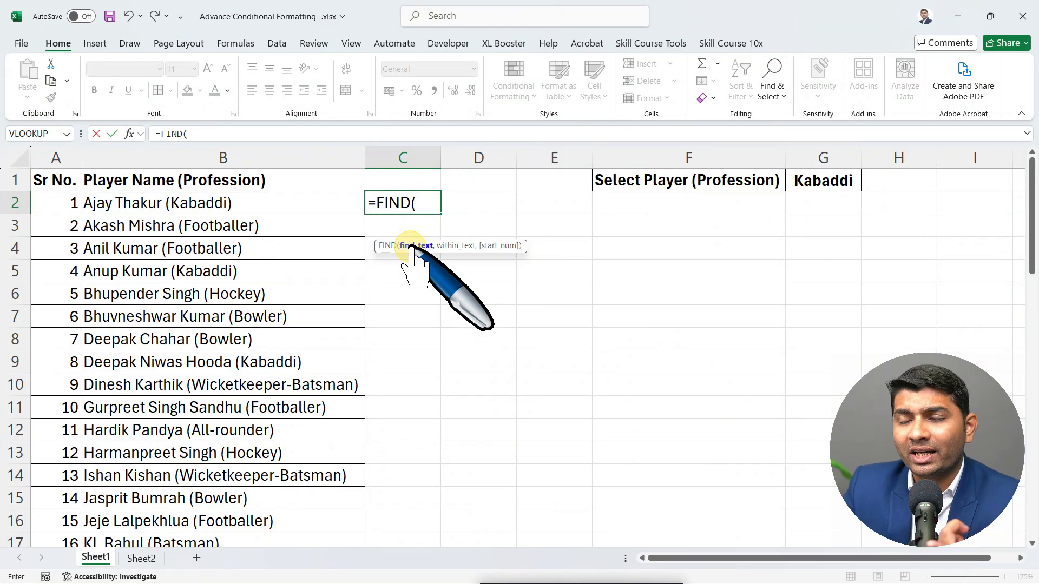
left_click(816, 185)
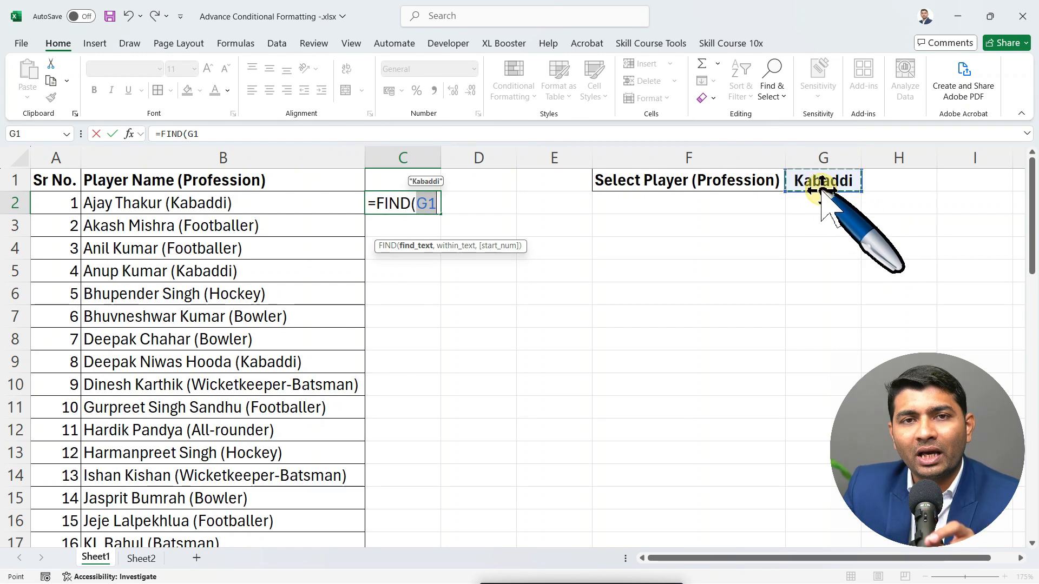
type(",")
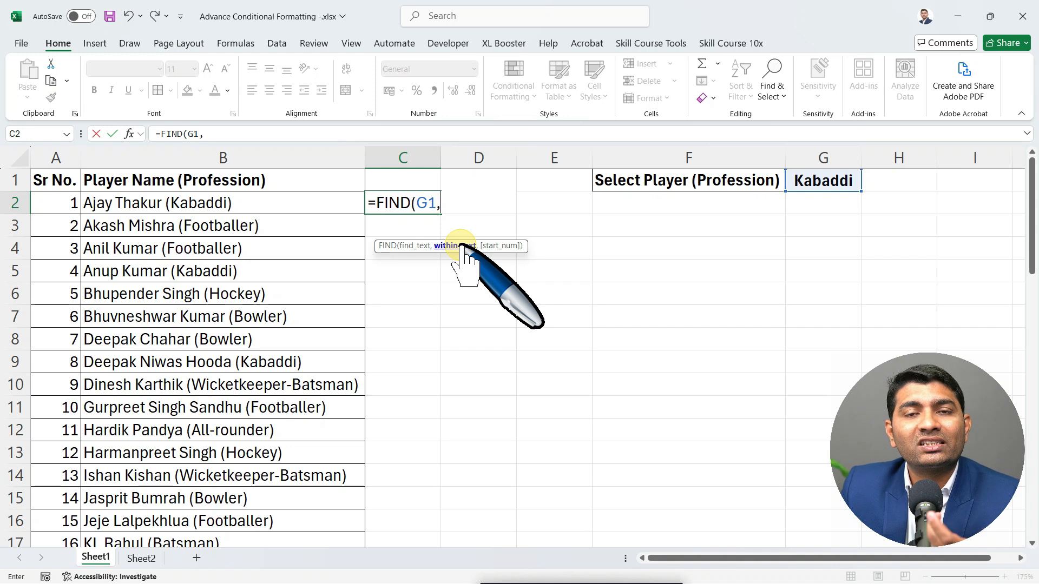
left_click(265, 204)
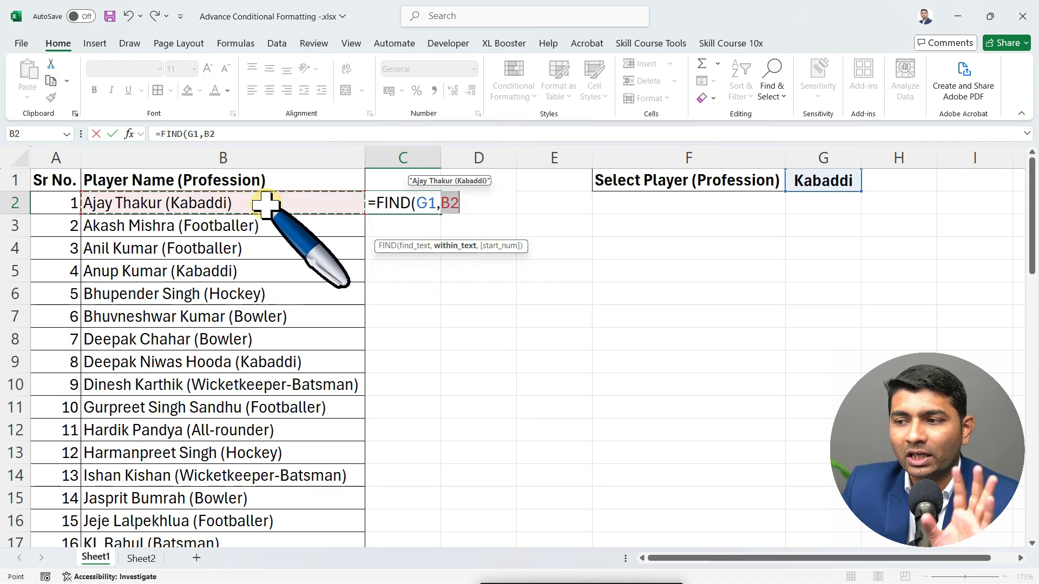
type(",")
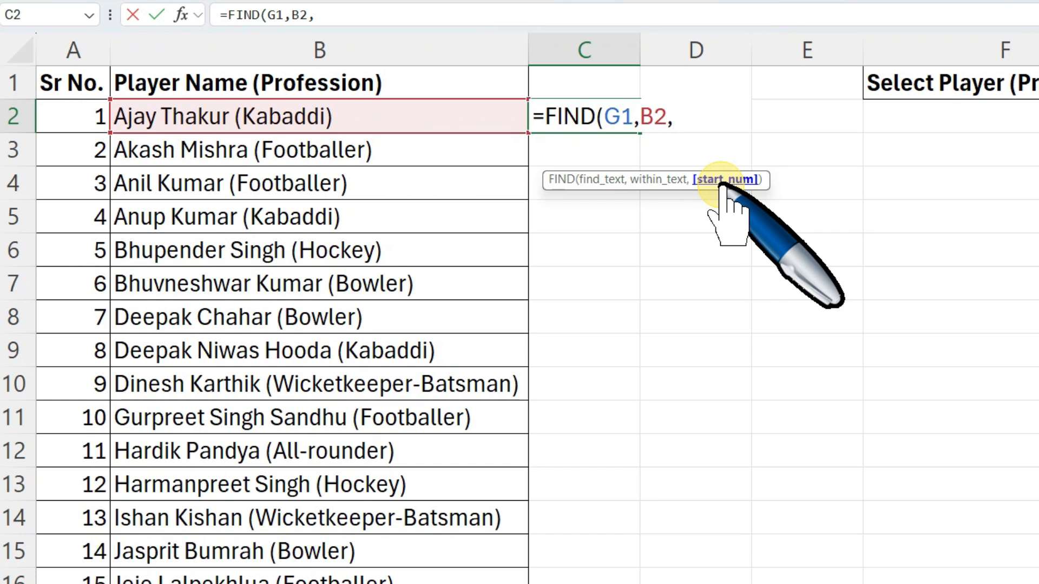
key("BackSpace")
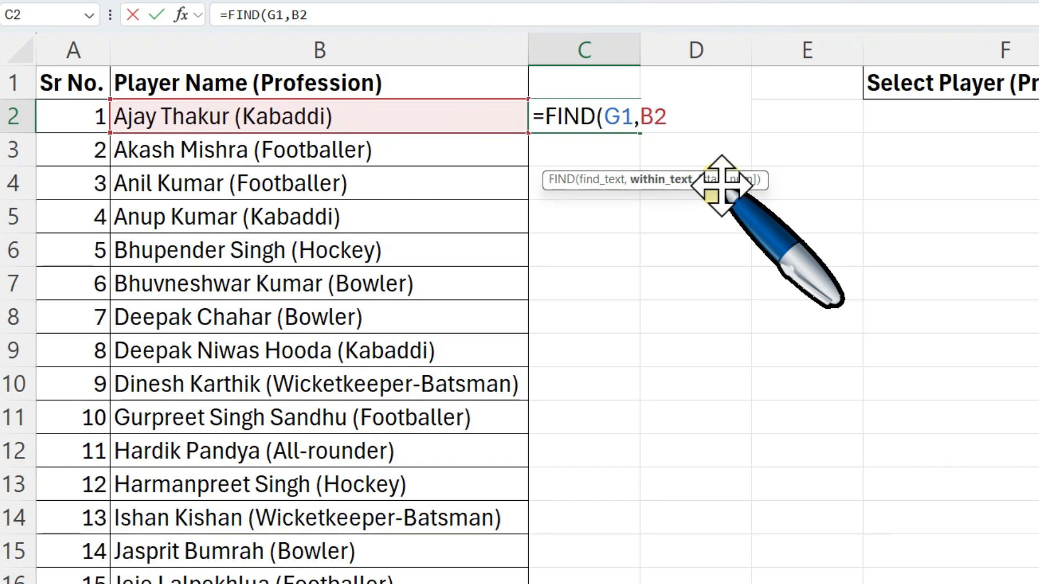
type(")")
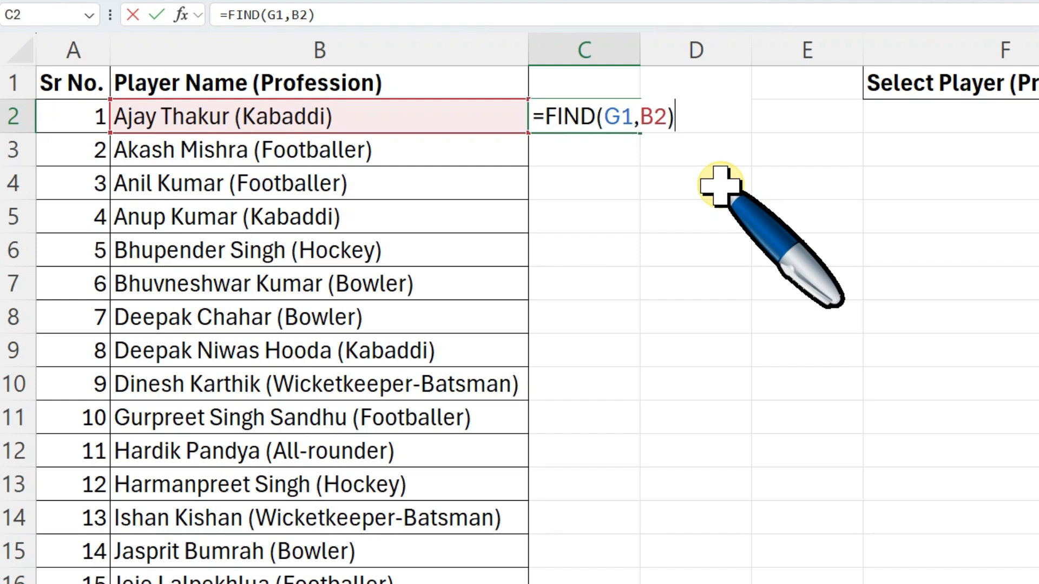
key("Return")
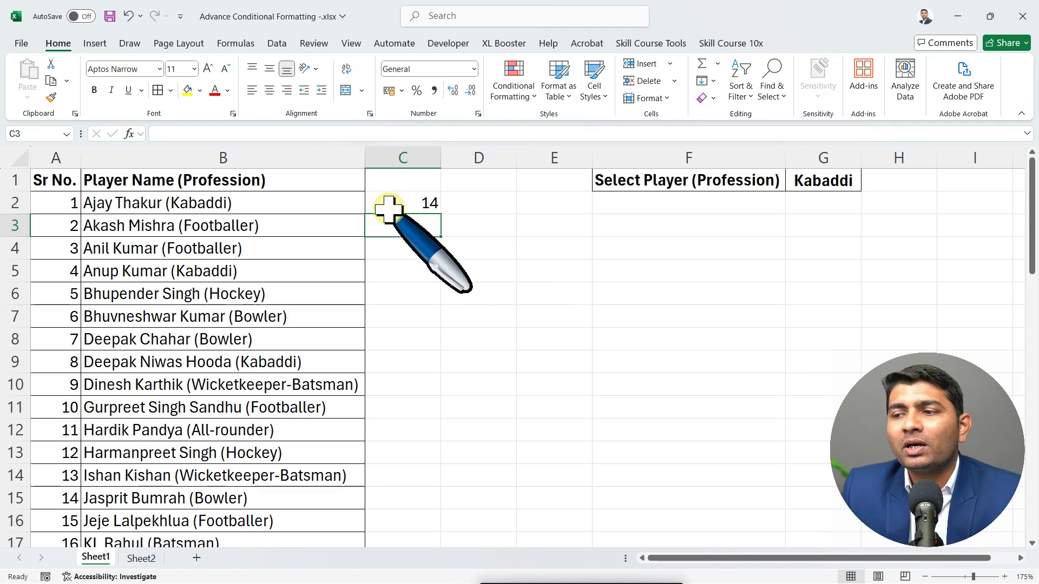
- Fill the FIND formula from C2 down column C to the last player in row 51
left_click(389, 205)
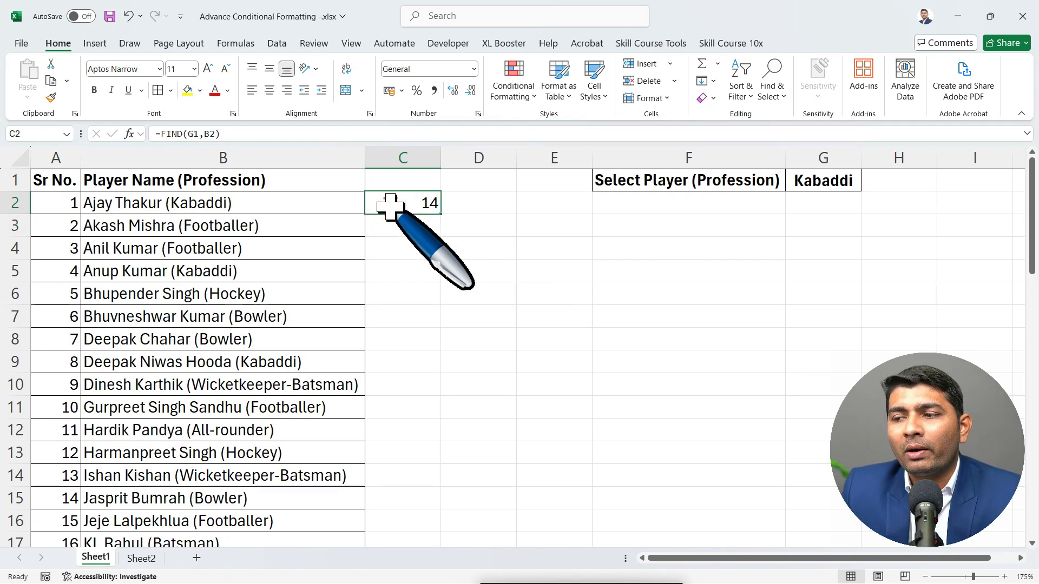
double_click(441, 215)
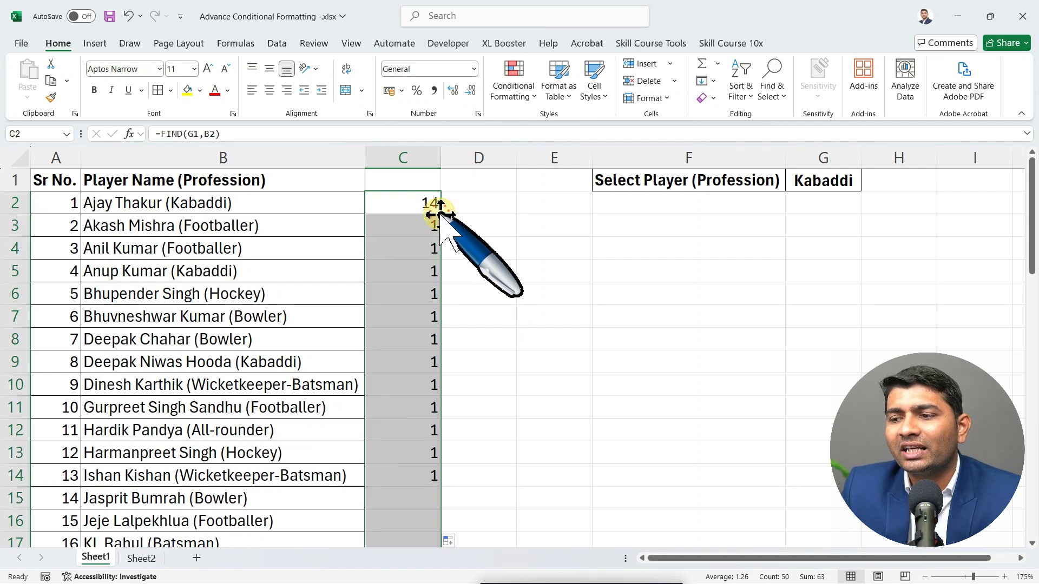
scroll(424, 322, "down", 7)
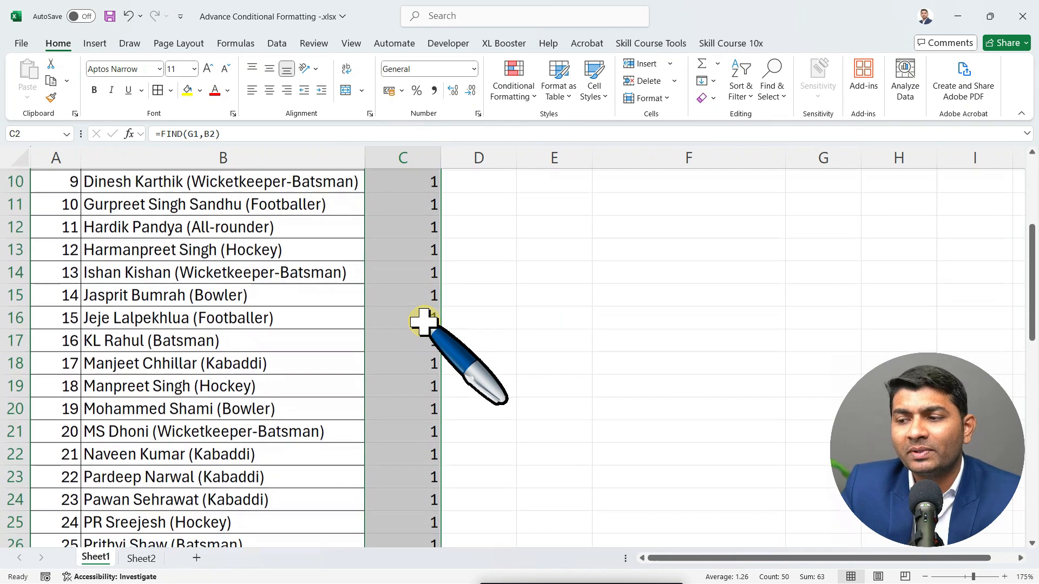
scroll(424, 322, "down", 6)
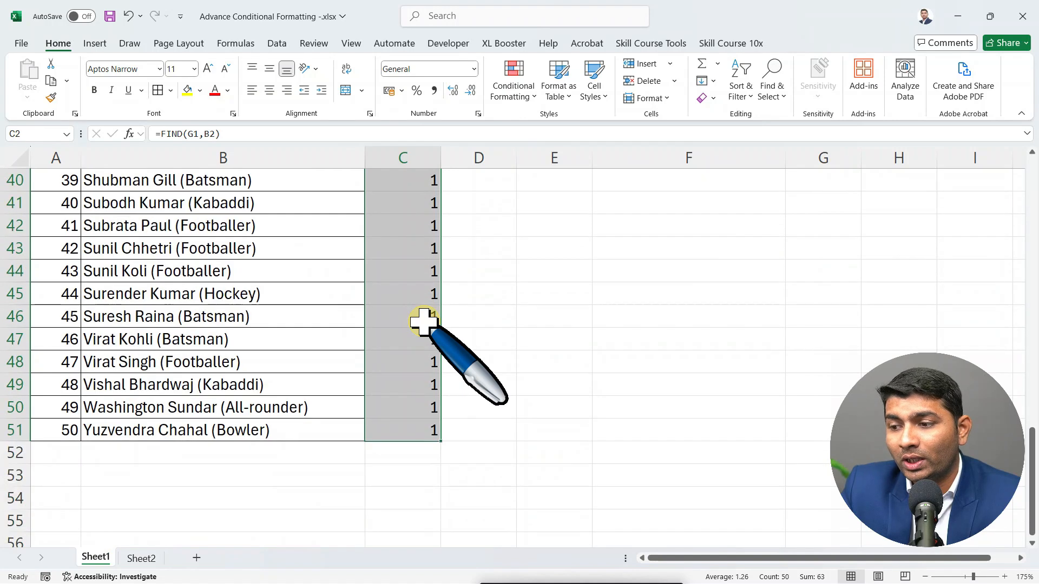
scroll(424, 322, "up", 13)
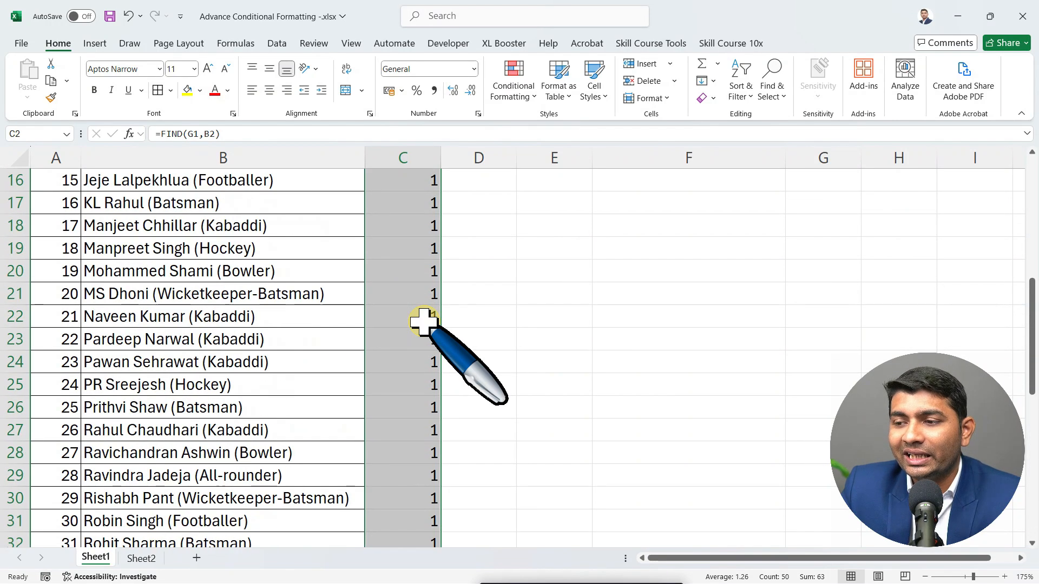
- Inspect which cells the copied FIND formula in C21 references and compare them with the profession cell G1
scroll(423, 322, "down", 4)
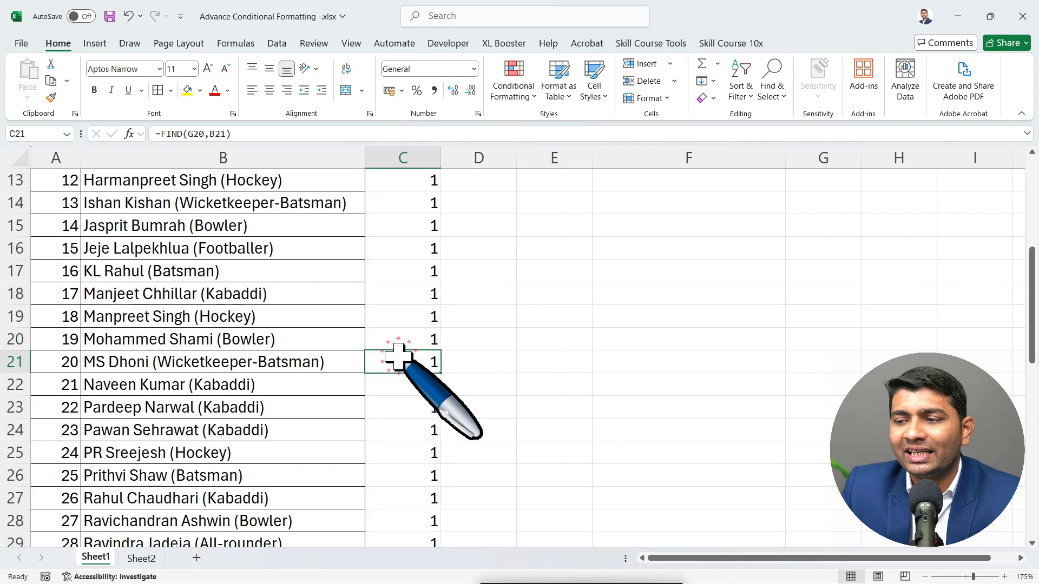
double_click(398, 356)
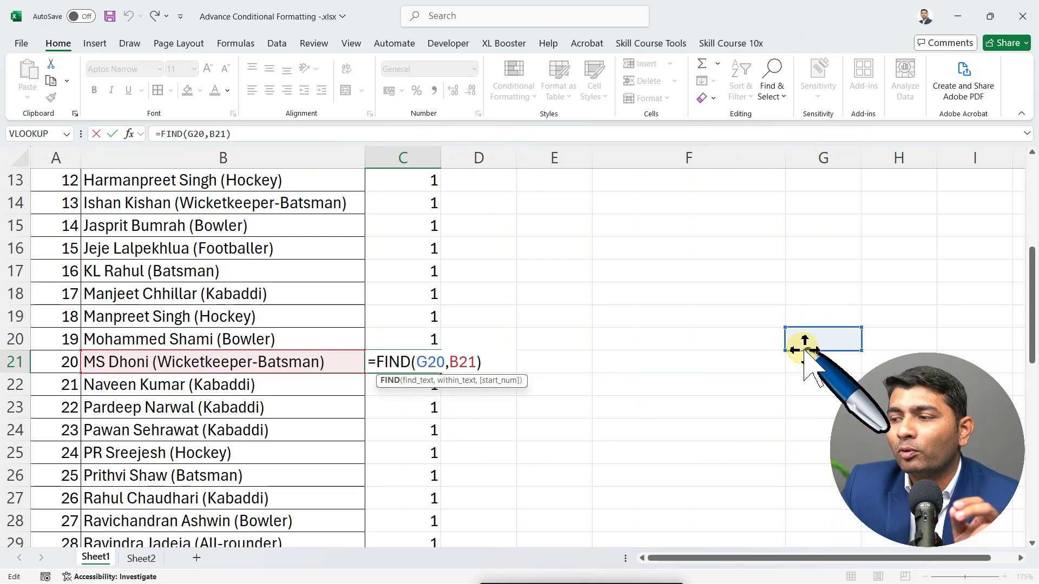
scroll(785, 353, "up", 2)
scroll(778, 354, "up", 4)
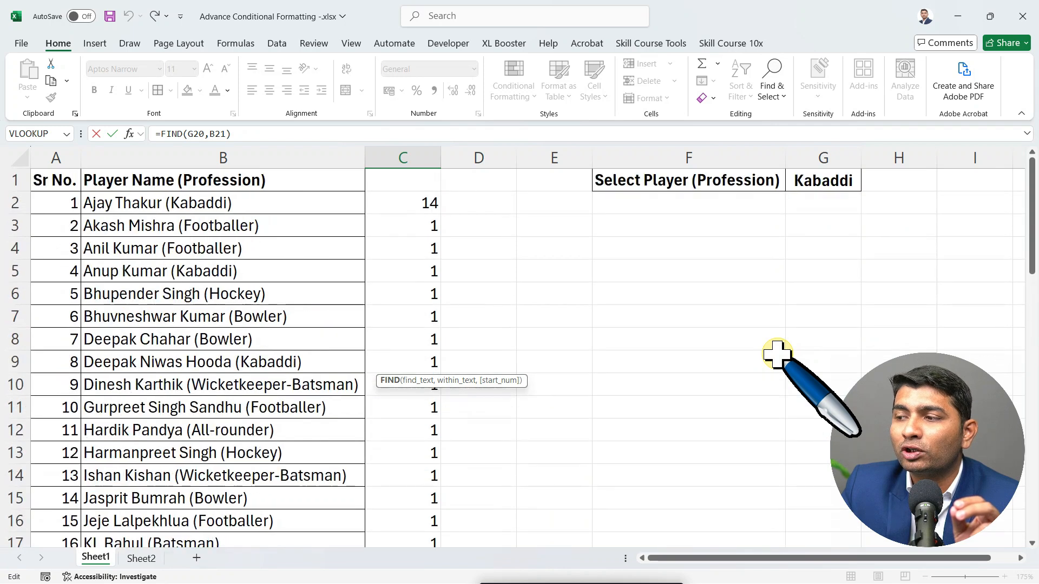
scroll(296, 372, "down", 5)
scroll(296, 373, "down", 1)
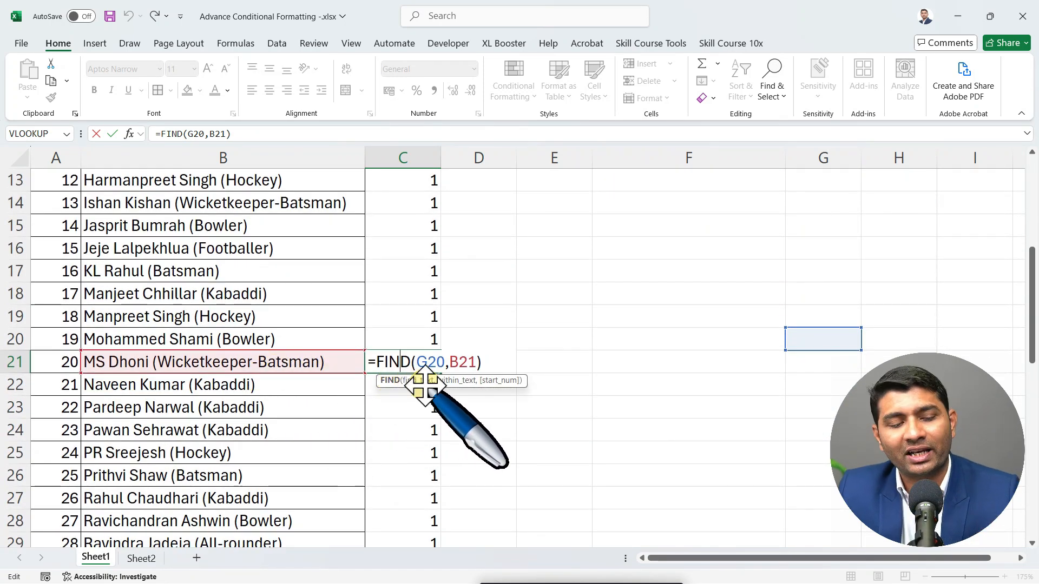
key("ctrl+Return")
scroll(414, 379, "up", 4)
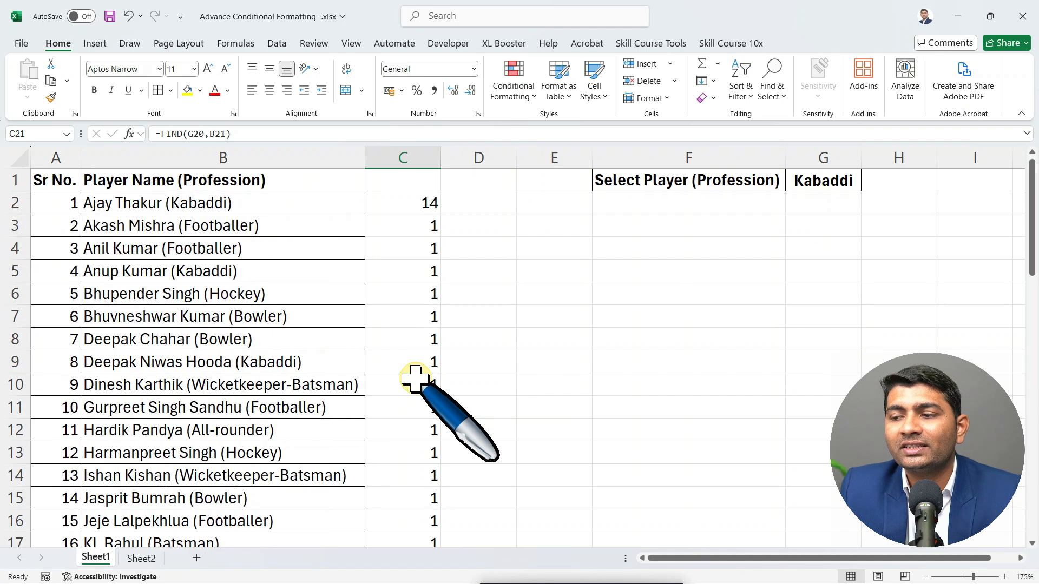
- Make the G1 reference absolute in cell C2 so the formula reads =FIND($G$1,B2)
double_click(407, 203)
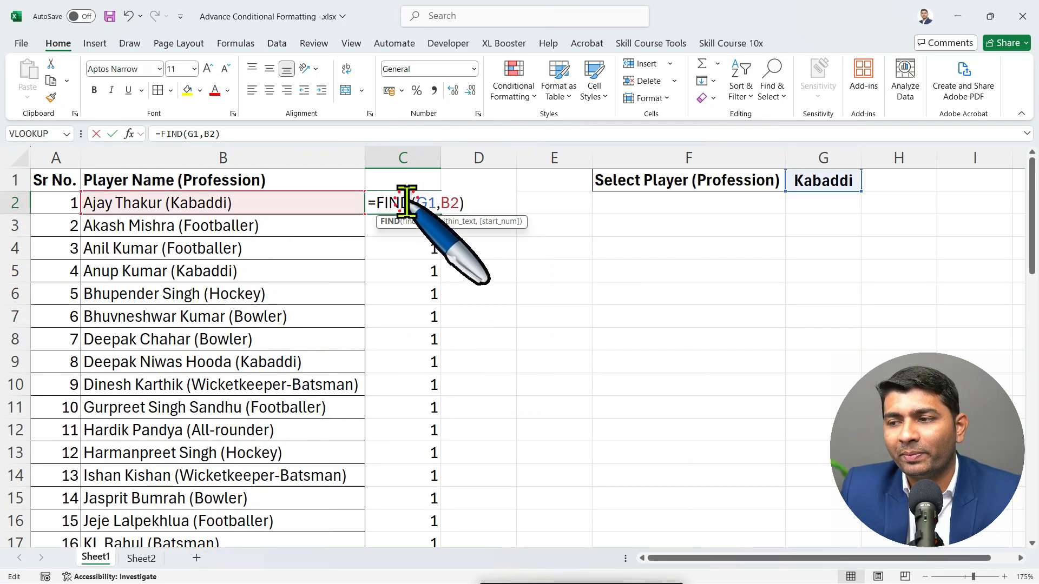
left_click(428, 203)
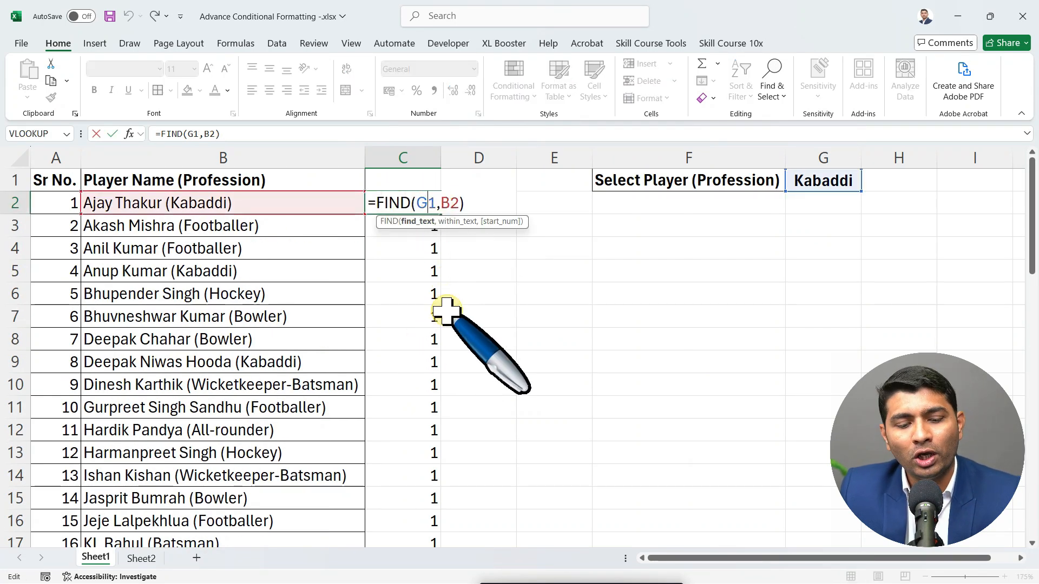
key("F4")
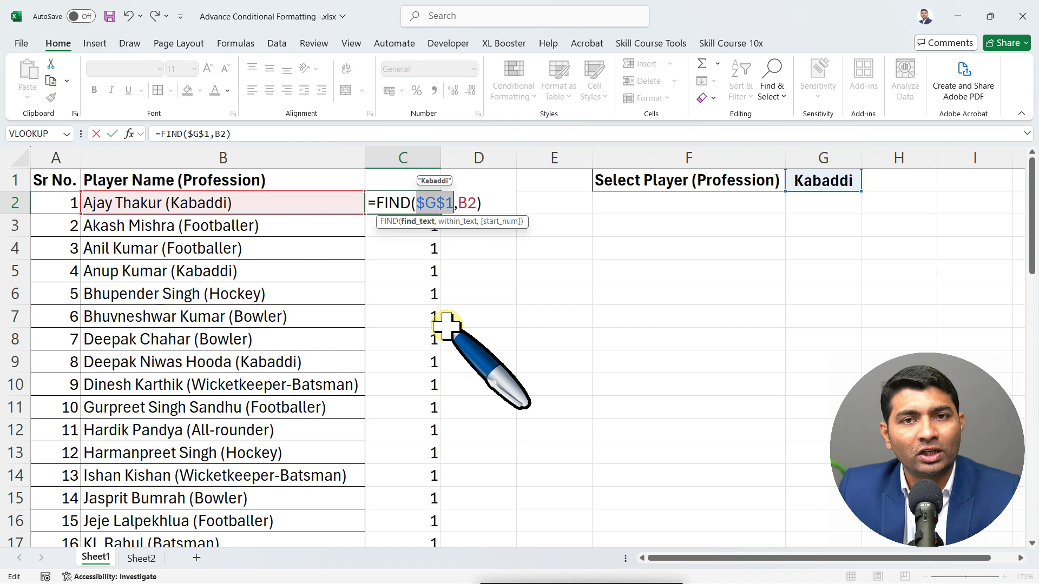
key("Return")
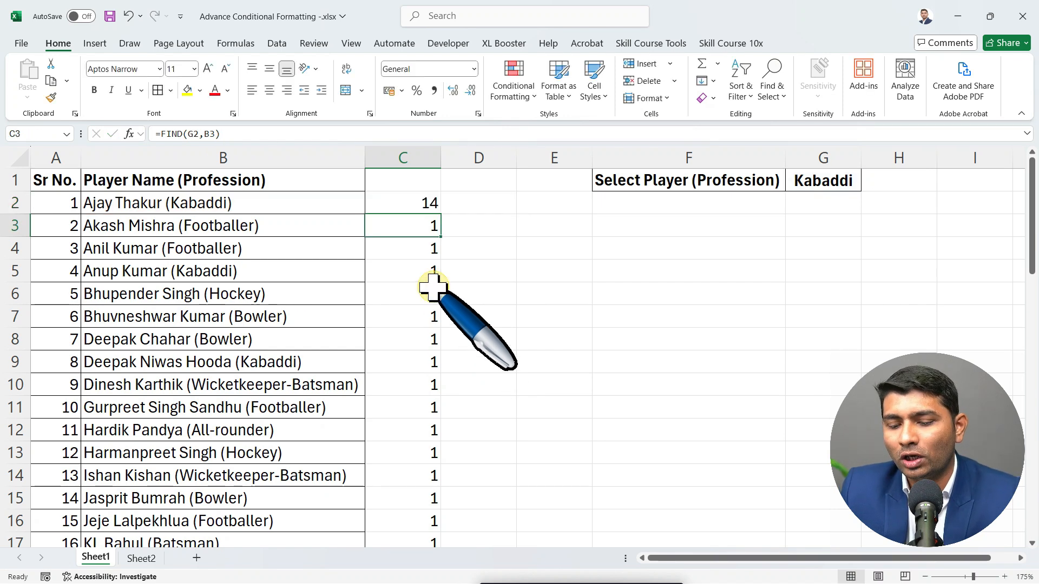
- Clear the old formulas from C3 downward and fill the C2 formula down column C to row 51
key("ctrl+shift+Down")
key("Delete")
scroll(429, 283, "up", 12)
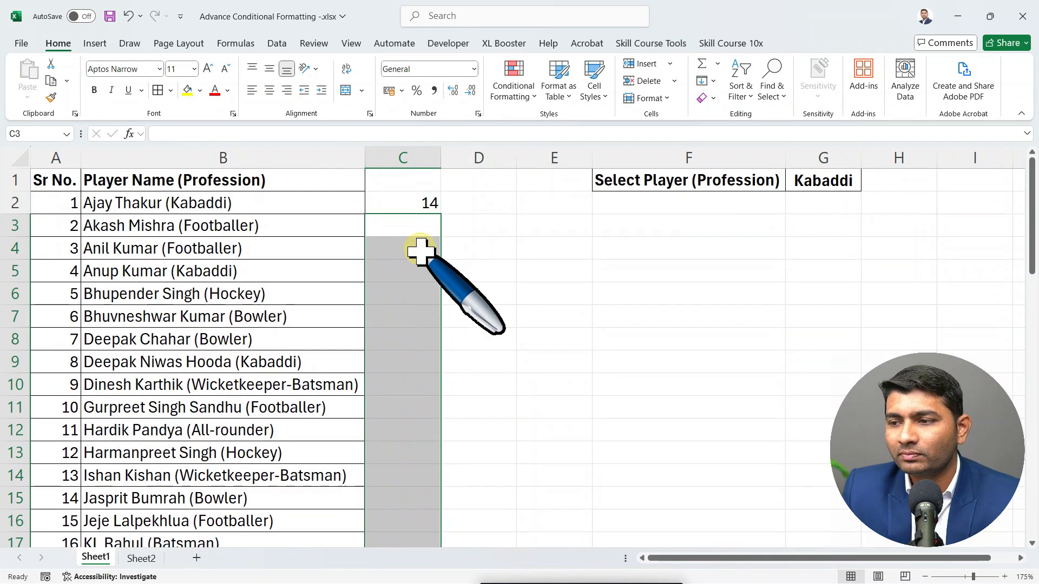
left_click(400, 203)
double_click(440, 214)
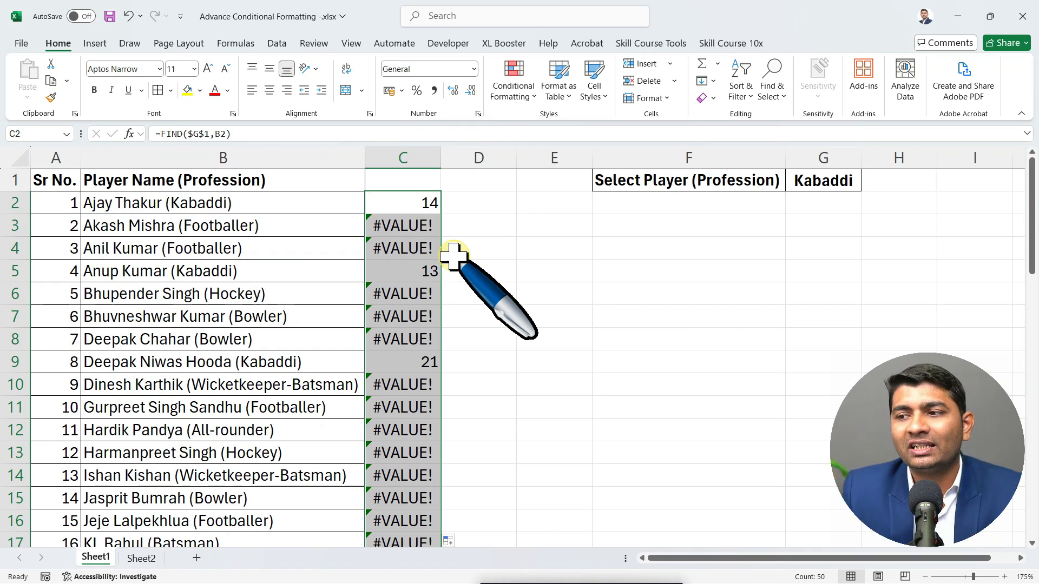
- Review the FIND results down column C to the last player and check the references used in C2
scroll(495, 273, "down", 4)
scroll(495, 273, "down", 4)
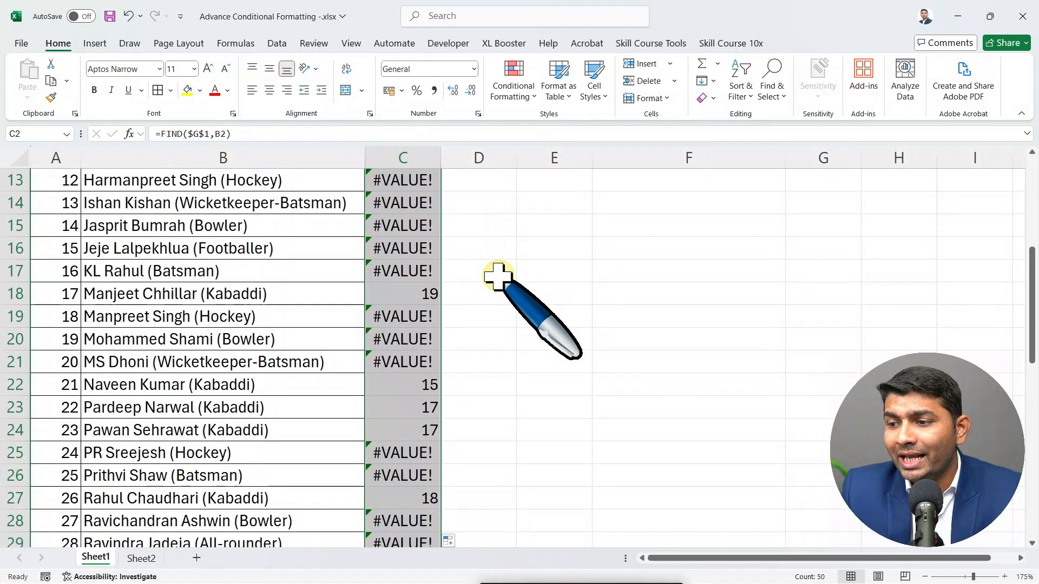
scroll(497, 276, "down", 6)
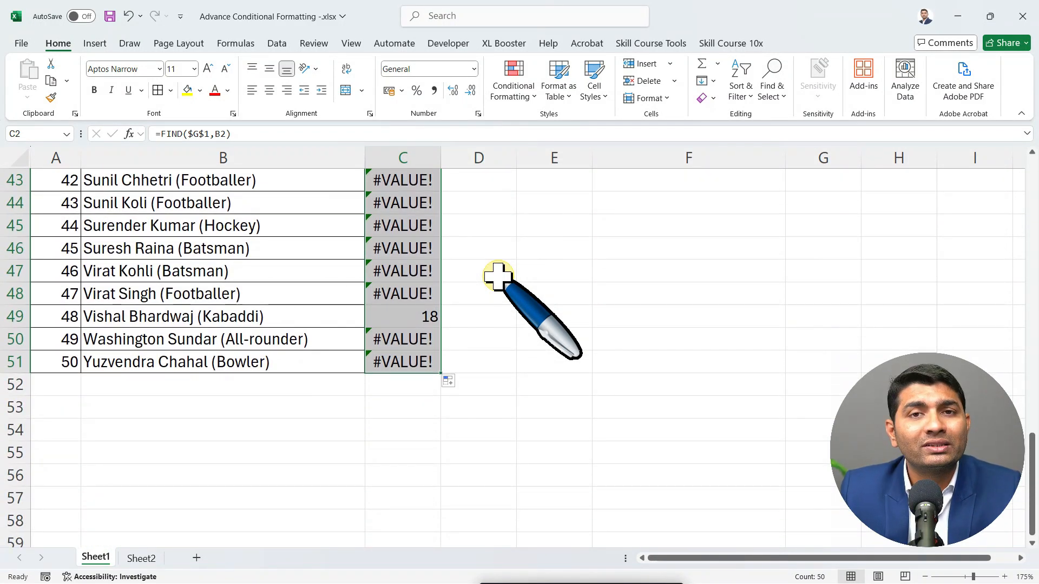
scroll(500, 284, "up", 14)
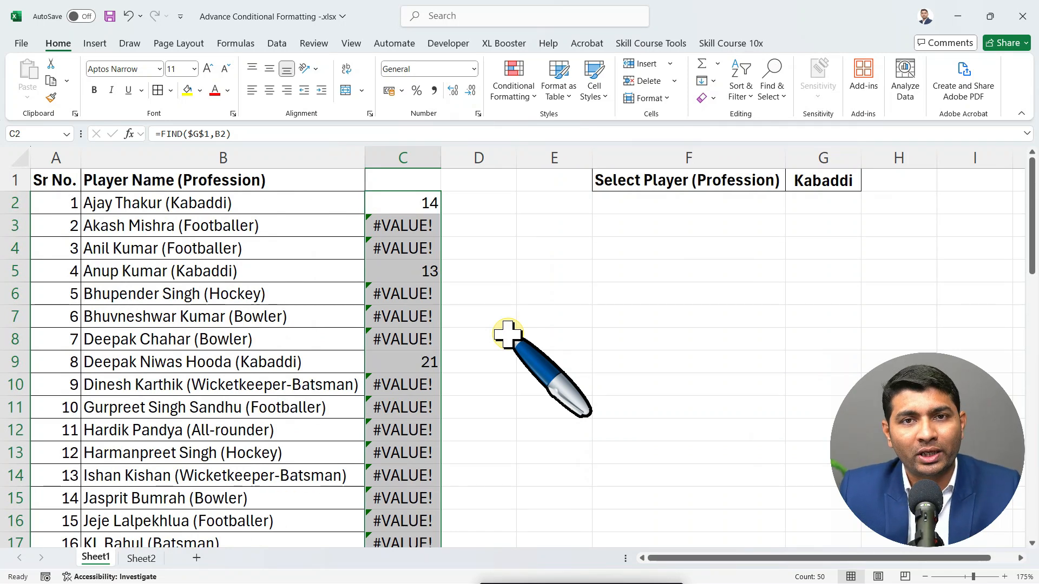
double_click(416, 208)
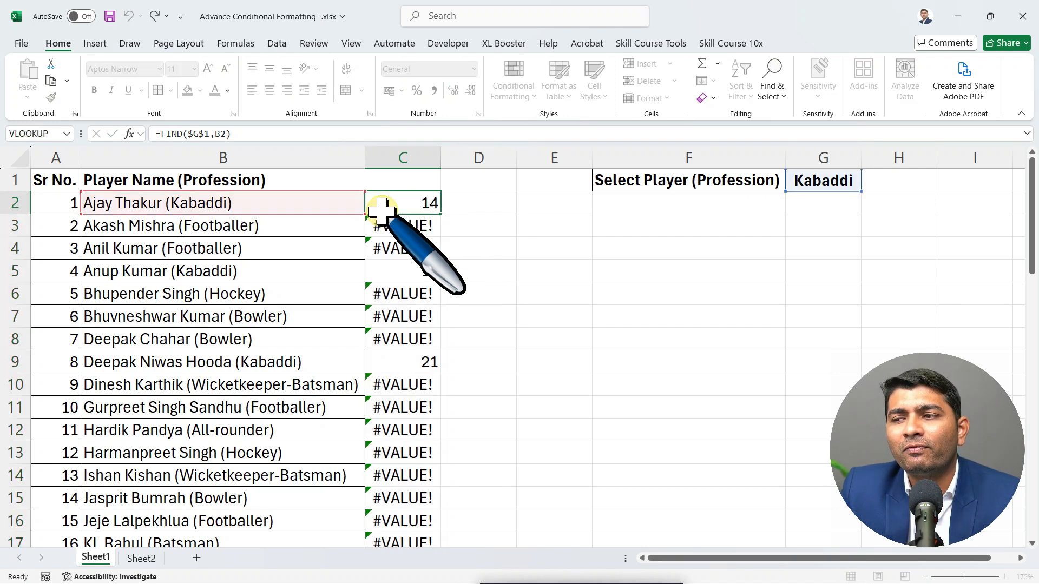
key("Escape")
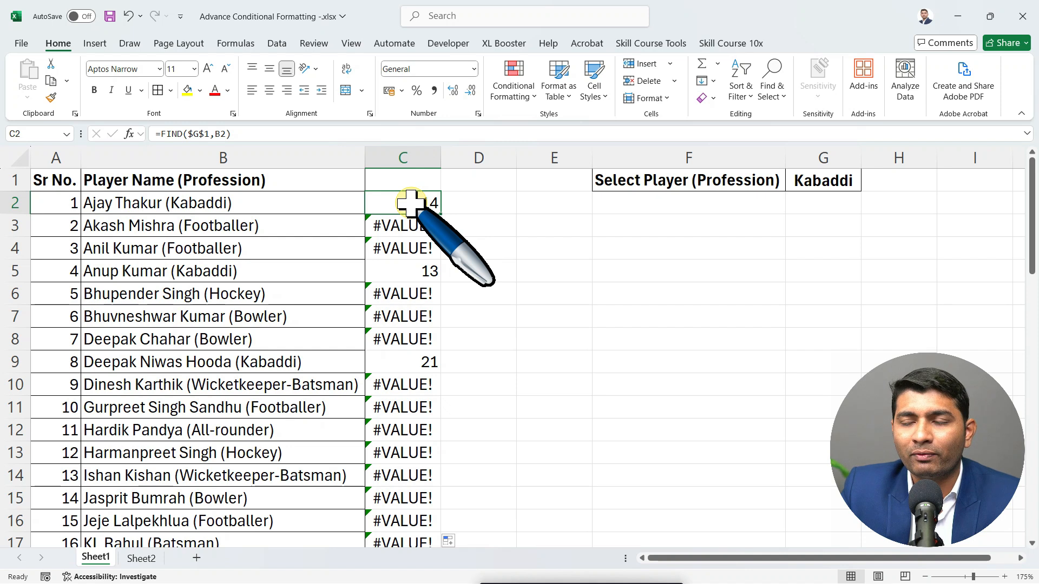
left_click(456, 201)
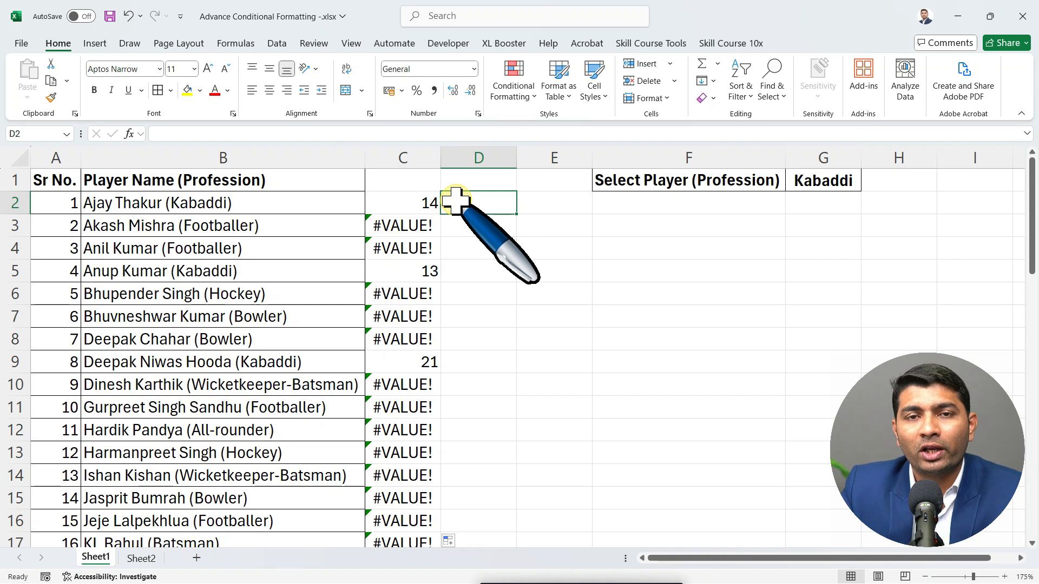
- Change the profession in cell G1 to lowercase kabaddi to test the FIND formula's case sensitivity
left_click(821, 187)
left_click(819, 187)
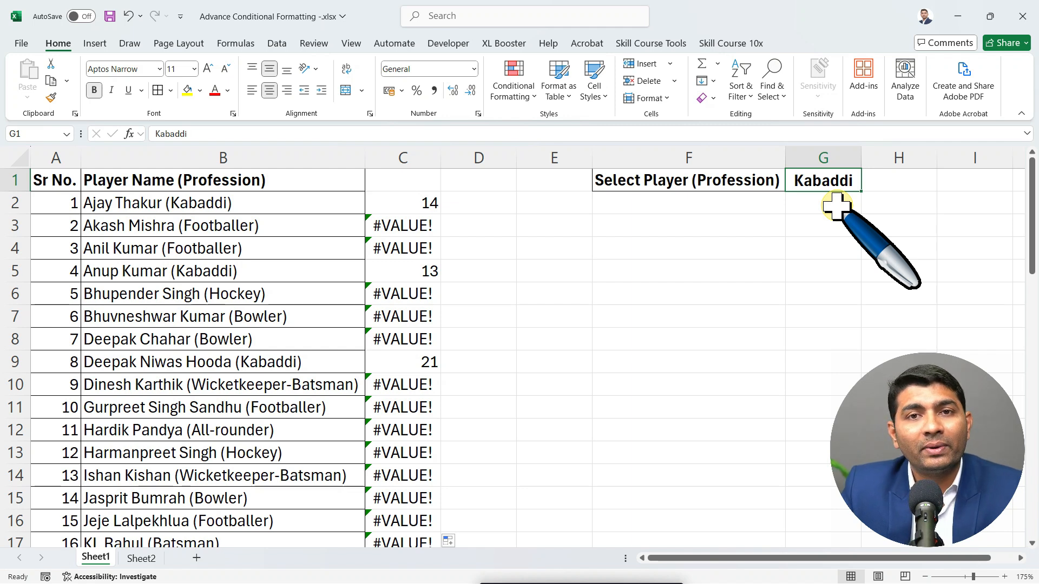
double_click(802, 180)
key("BackSpace")
type("k")
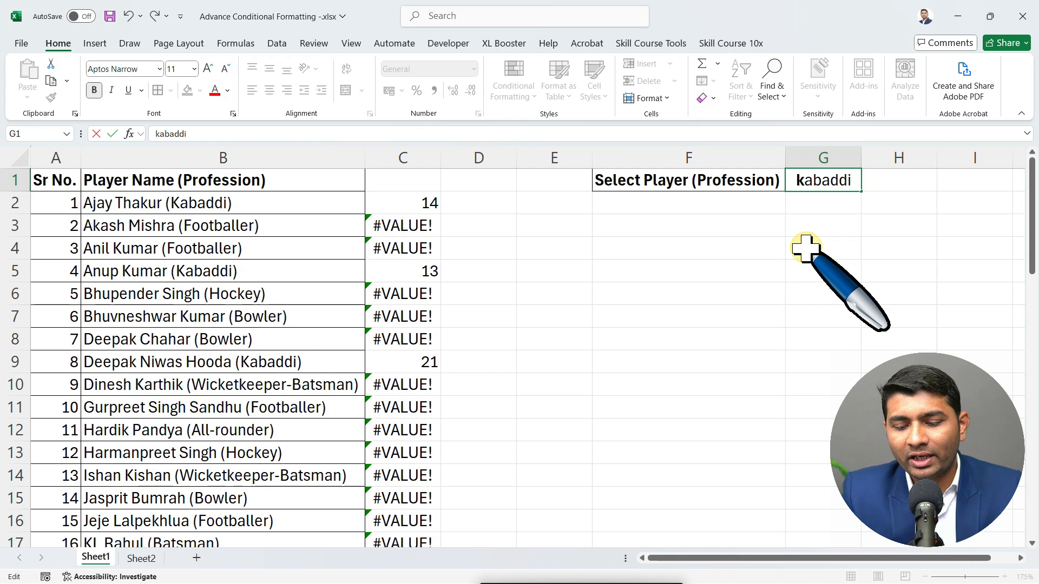
key("Return")
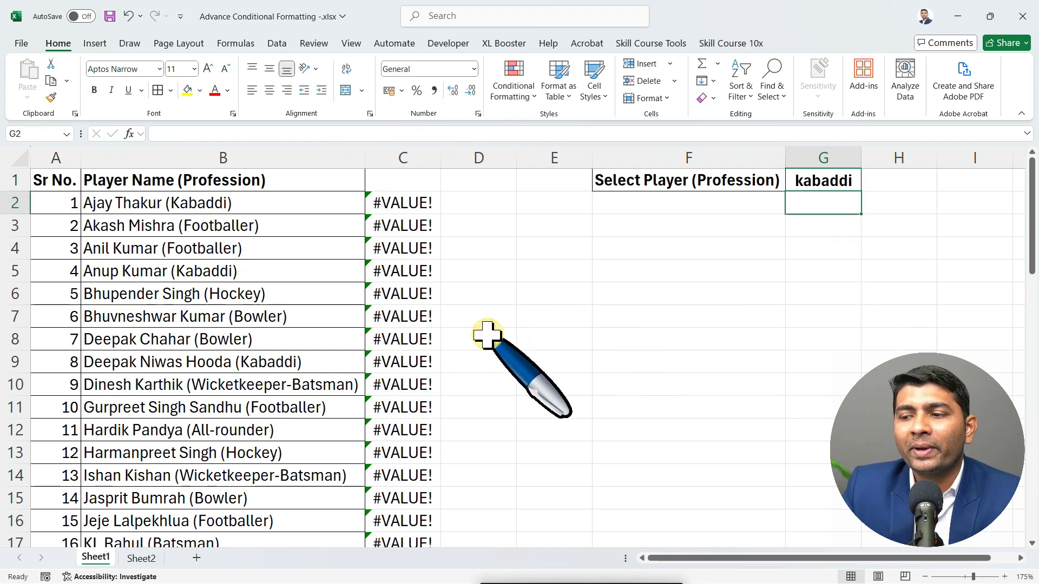
- Examine the FIND results in column C for the lowercase profession against the entries in column B
scroll(426, 339, "down", 4)
scroll(426, 339, "down", 3)
scroll(426, 340, "down", 2)
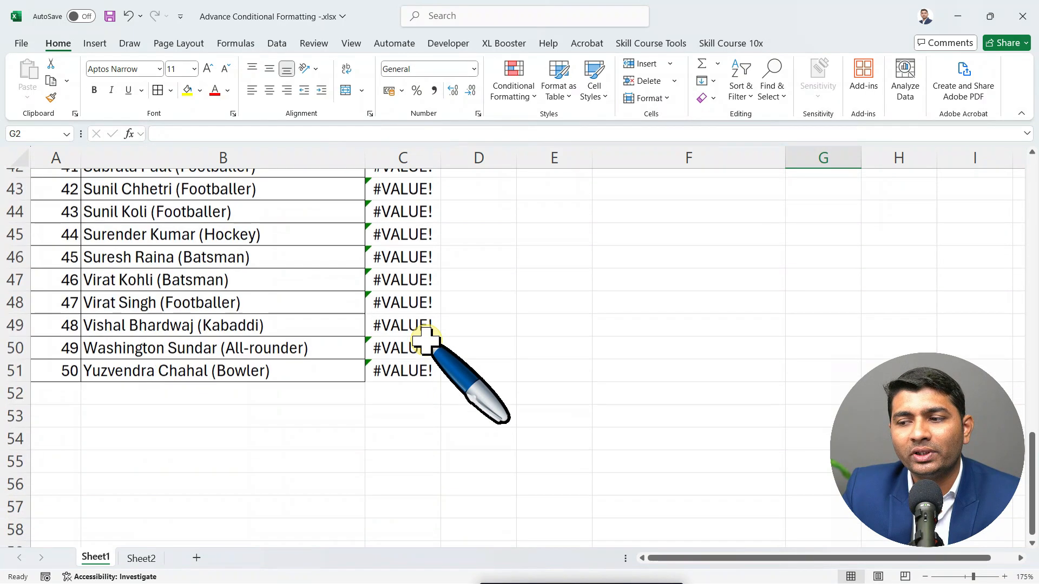
scroll(426, 340, "up", 12)
scroll(426, 340, "up", 2)
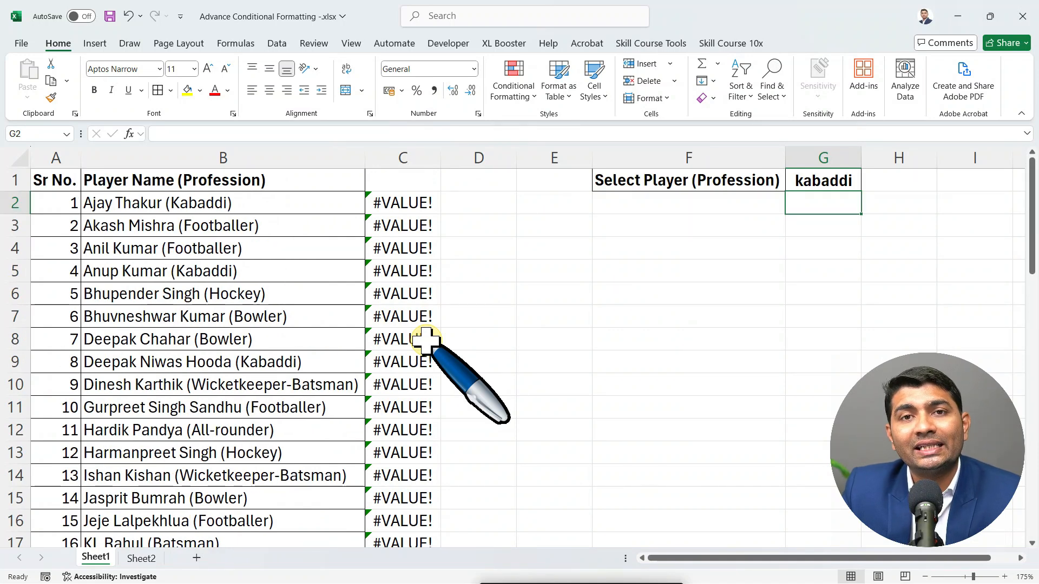
left_click_drag(238, 209, 264, 472)
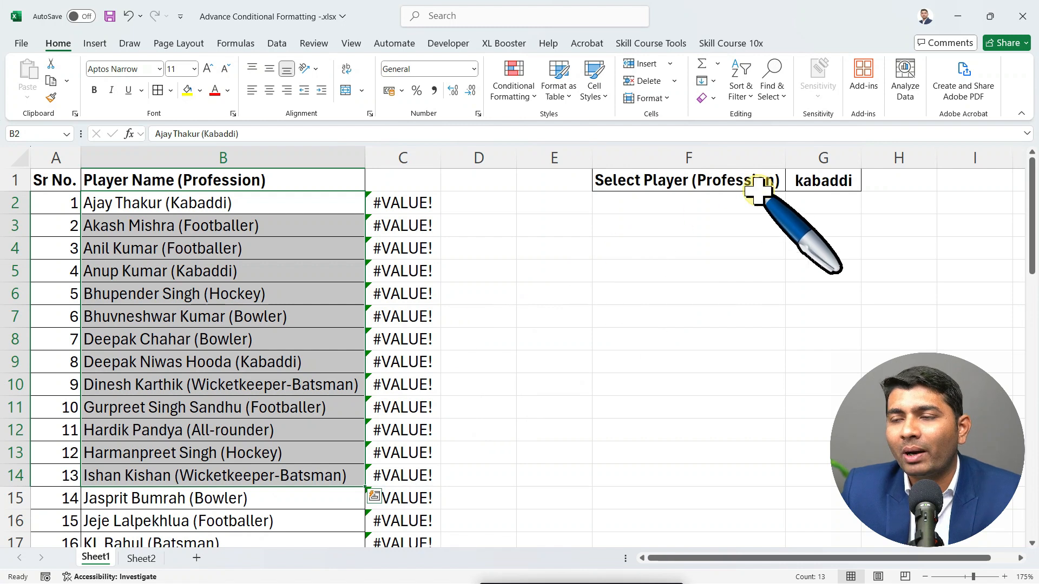
- Restore the capital K in cell G1 so the profession reads Kabaddi
double_click(842, 187)
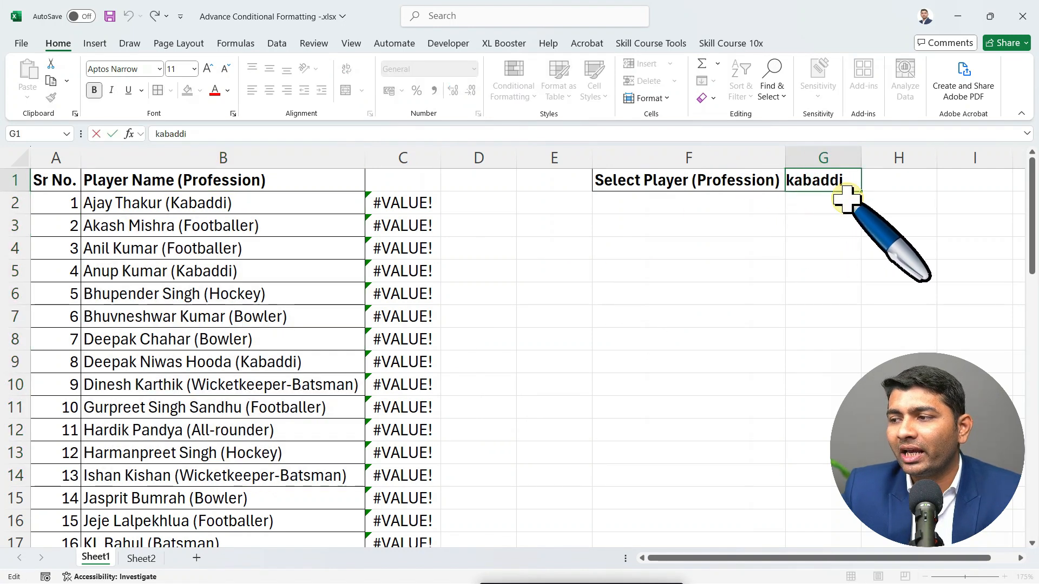
key("Home")
key("Delete")
type("K")
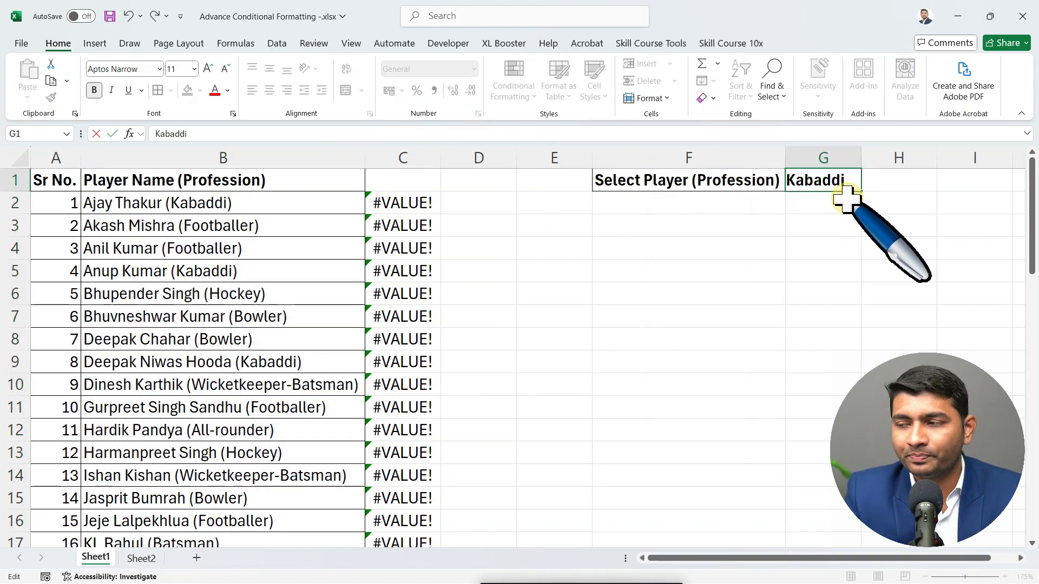
key("Return")
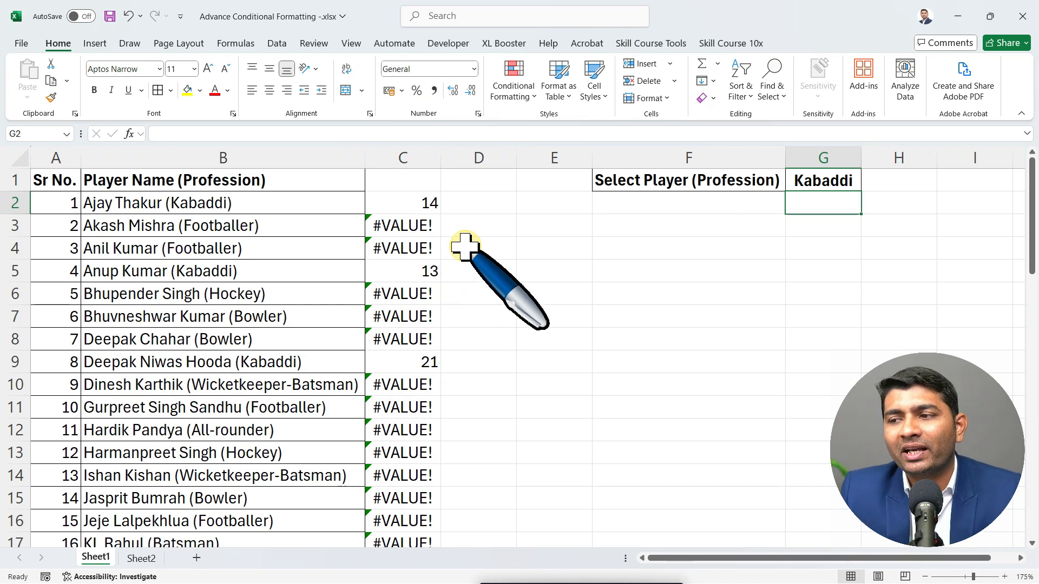
left_click(469, 208)
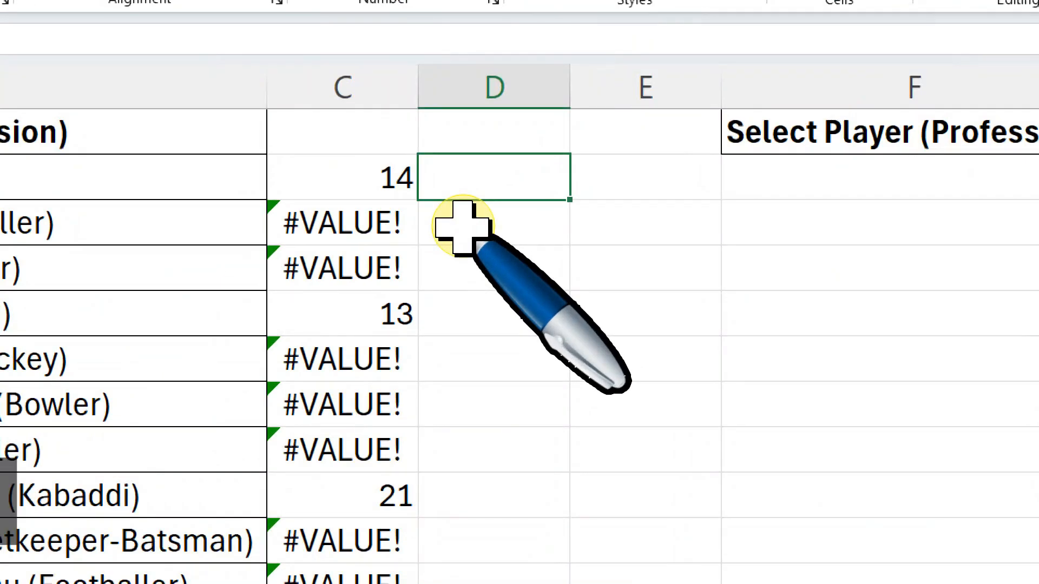
type("=")
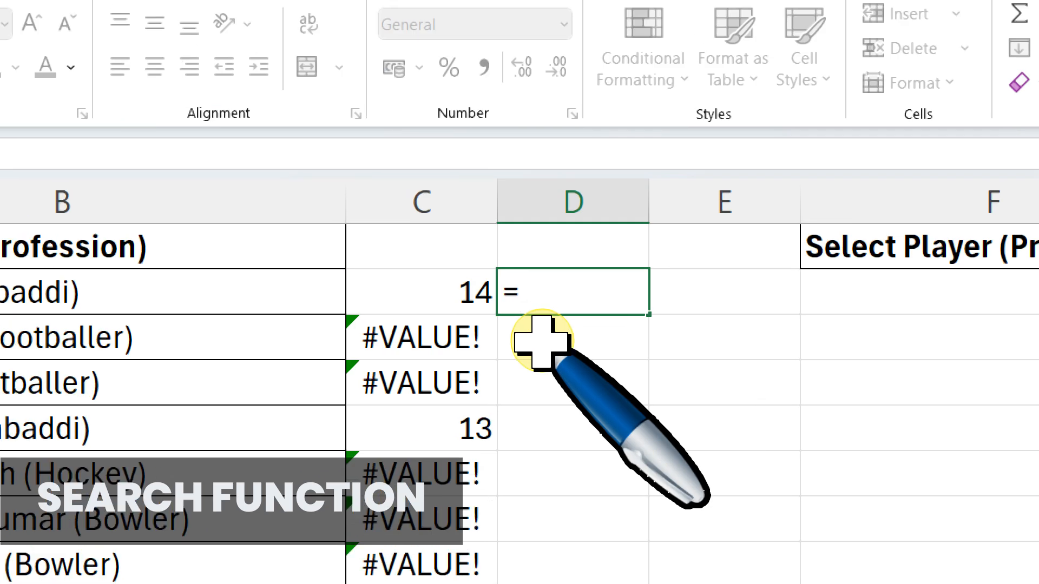
type("SE")
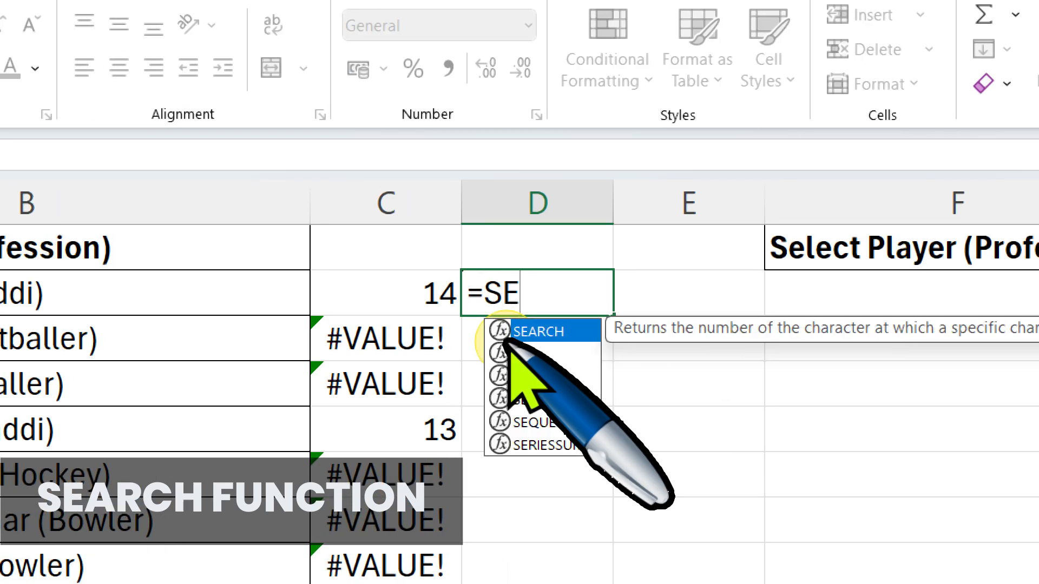
double_click(506, 337)
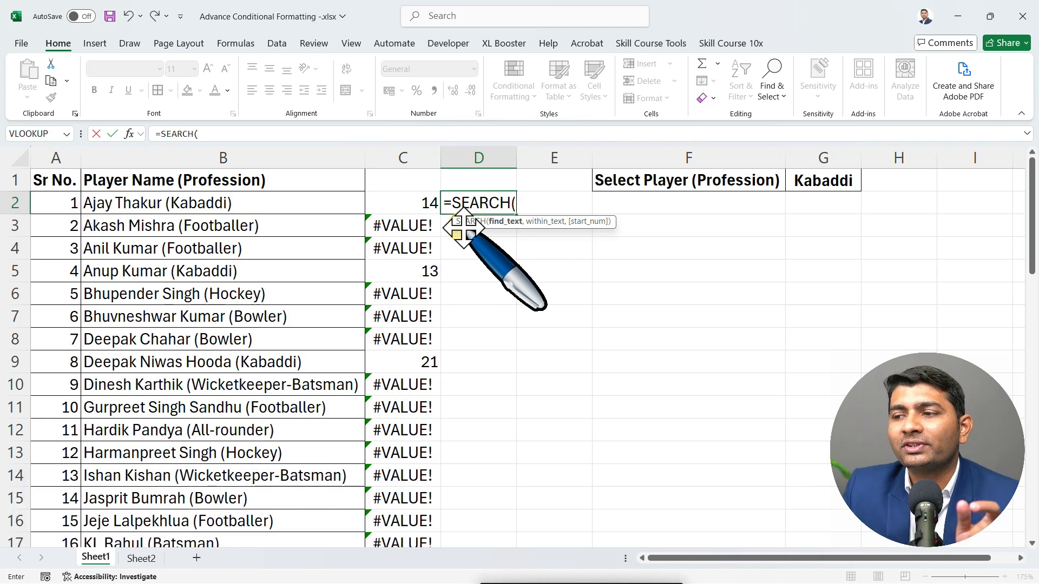
left_click_drag(536, 224, 544, 255)
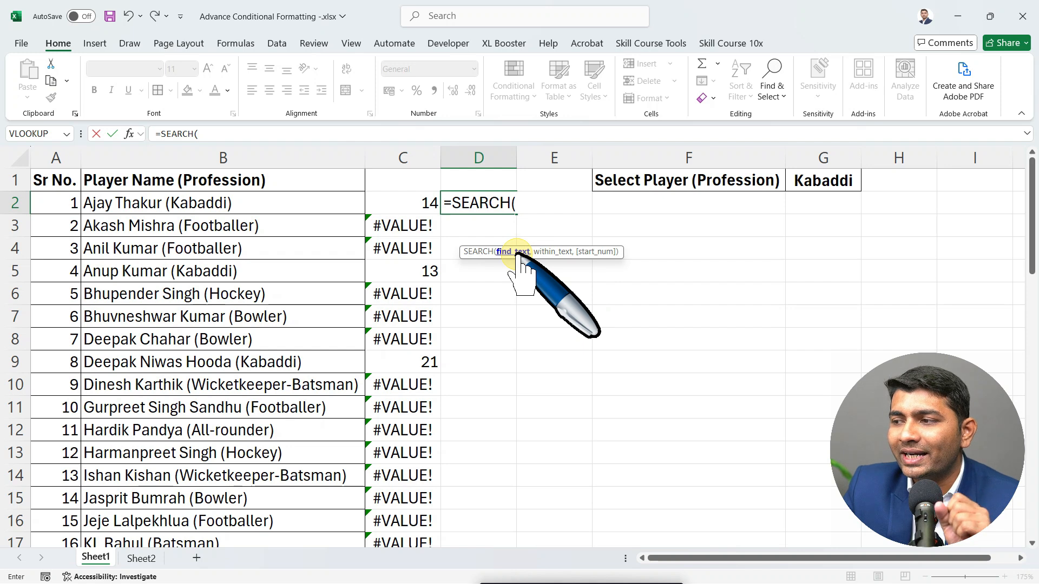
left_click(823, 181)
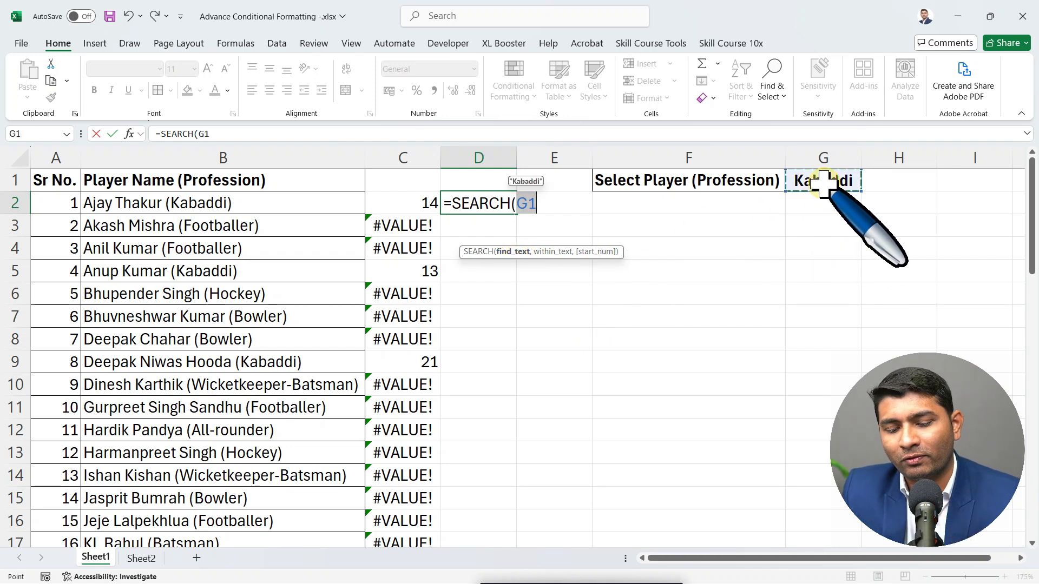
type(",")
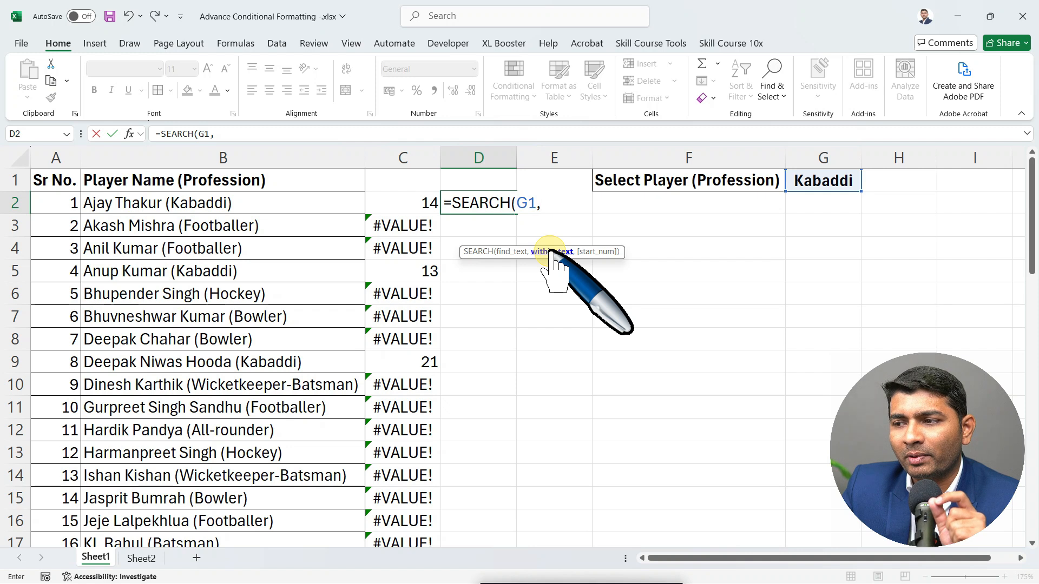
left_click(223, 210)
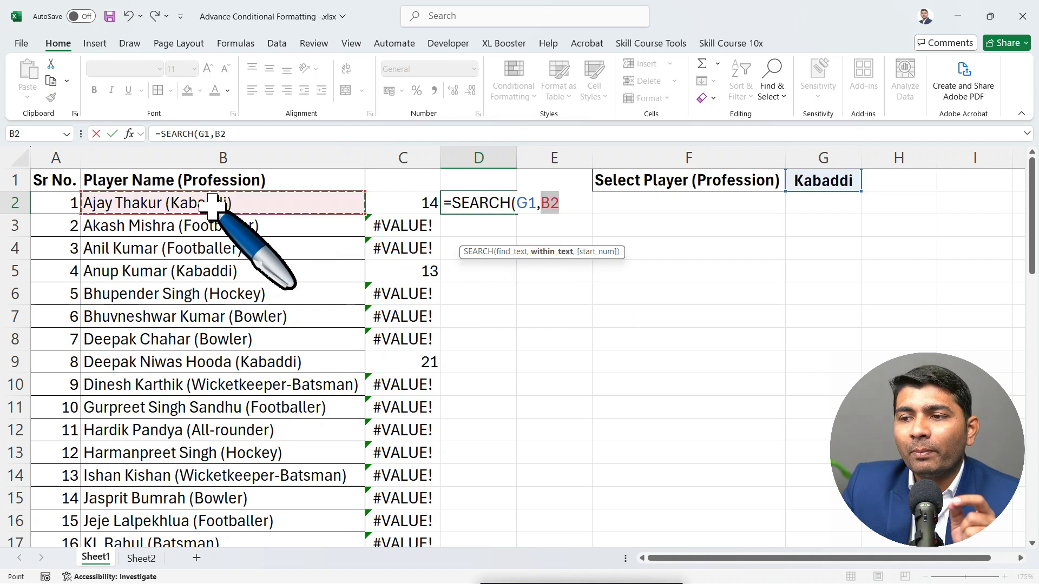
left_click_drag(219, 224, 273, 204)
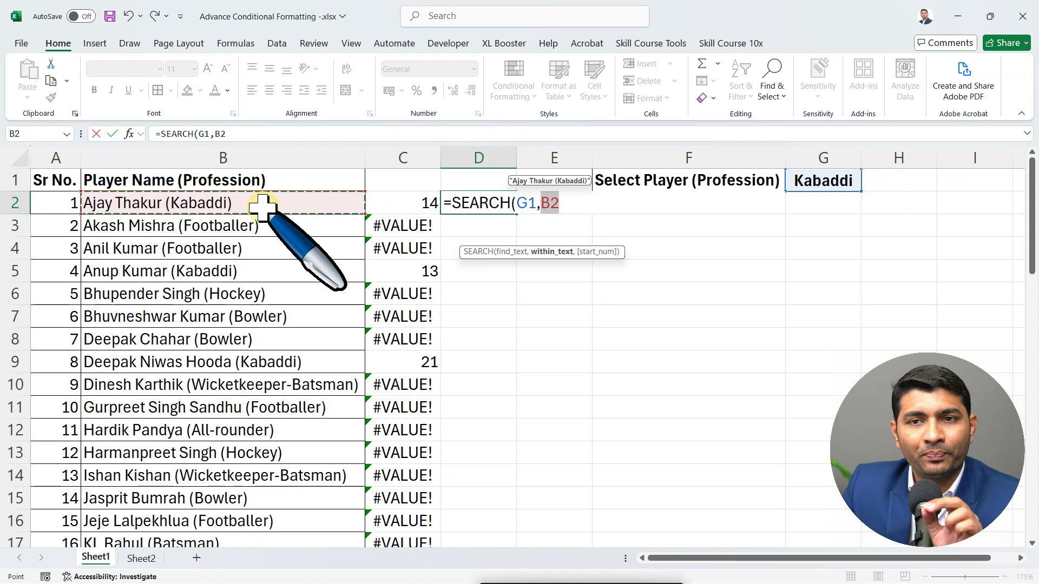
key("Escape")
- Inspect the find_text and within_text arguments of the FIND formula in cell C2
double_click(413, 204)
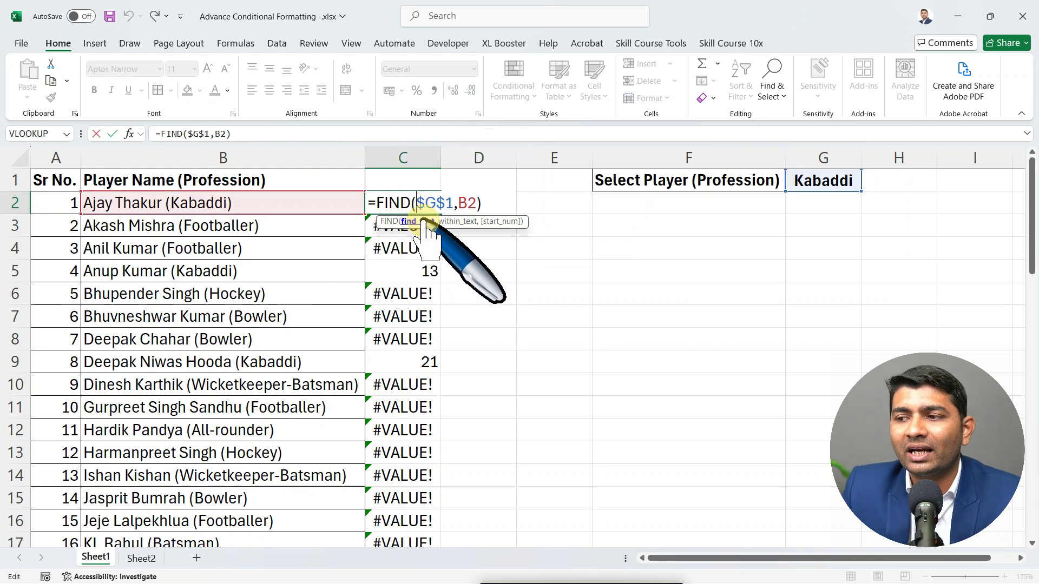
double_click(467, 204)
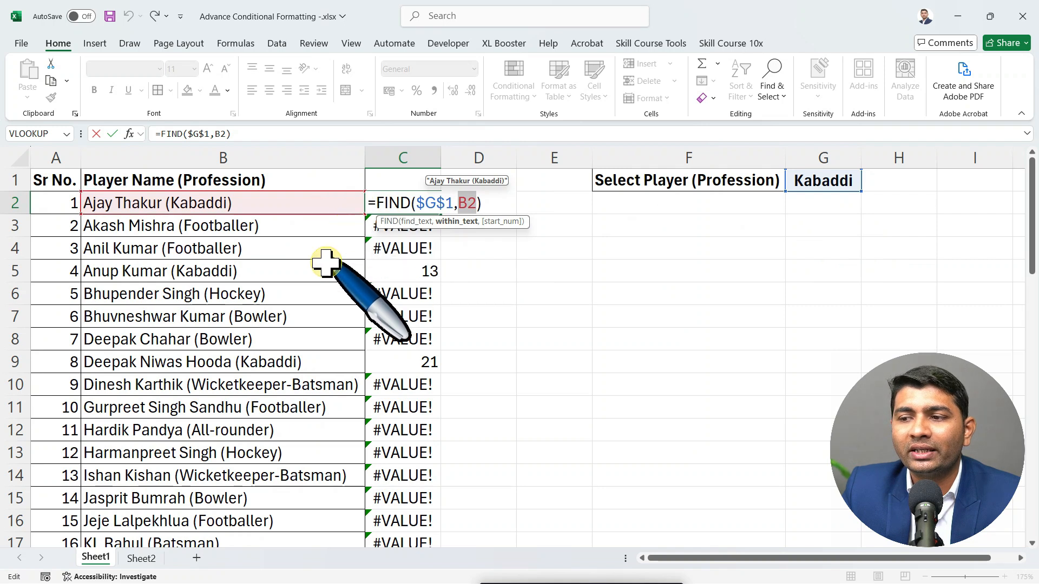
key("Escape")
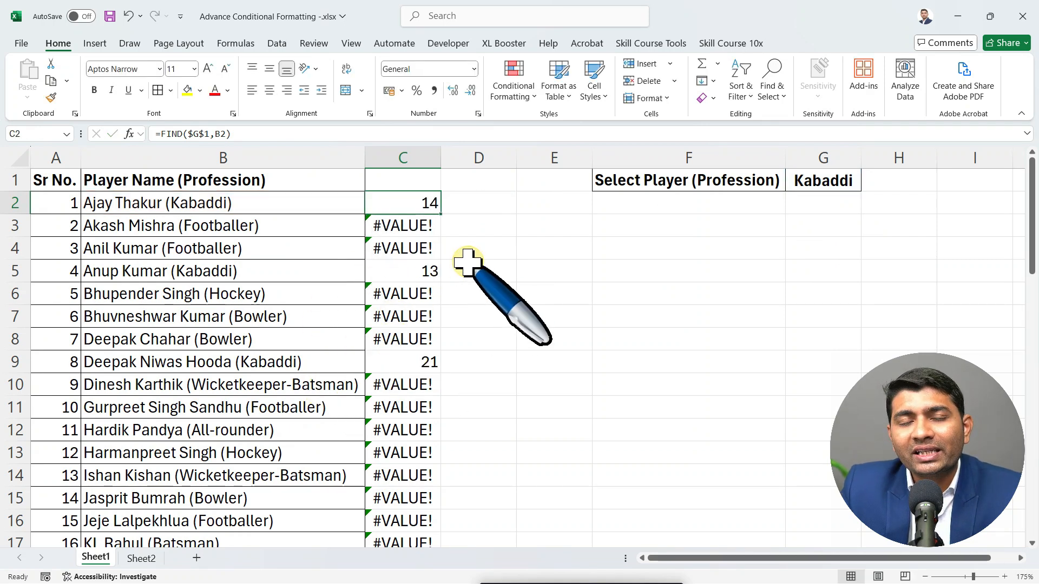
- Enter =SEARCH(G1,B2:B51) in cell D2 to look for the selected profession in every player entry
left_click(490, 206)
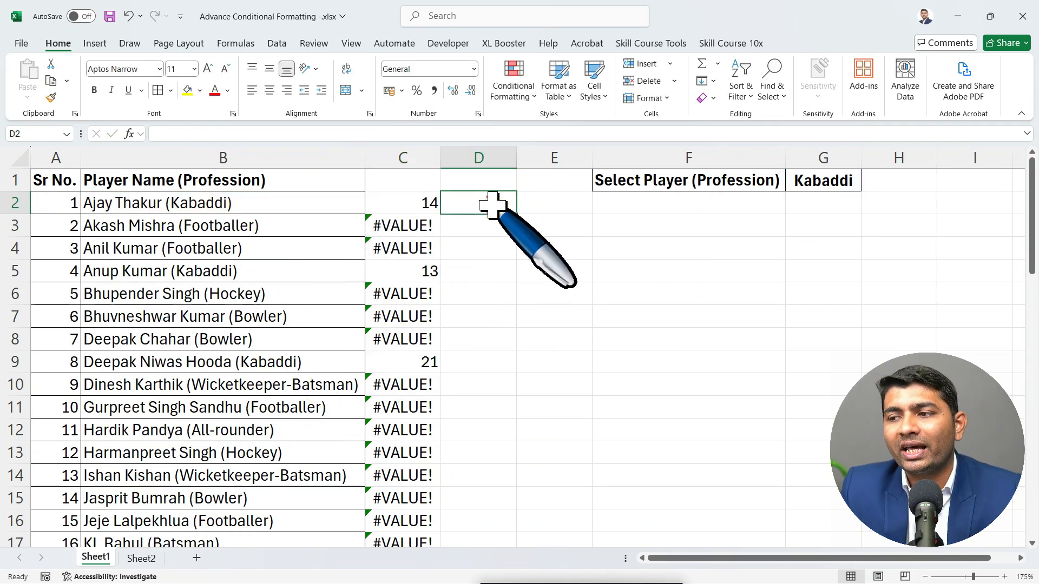
type("=SE")
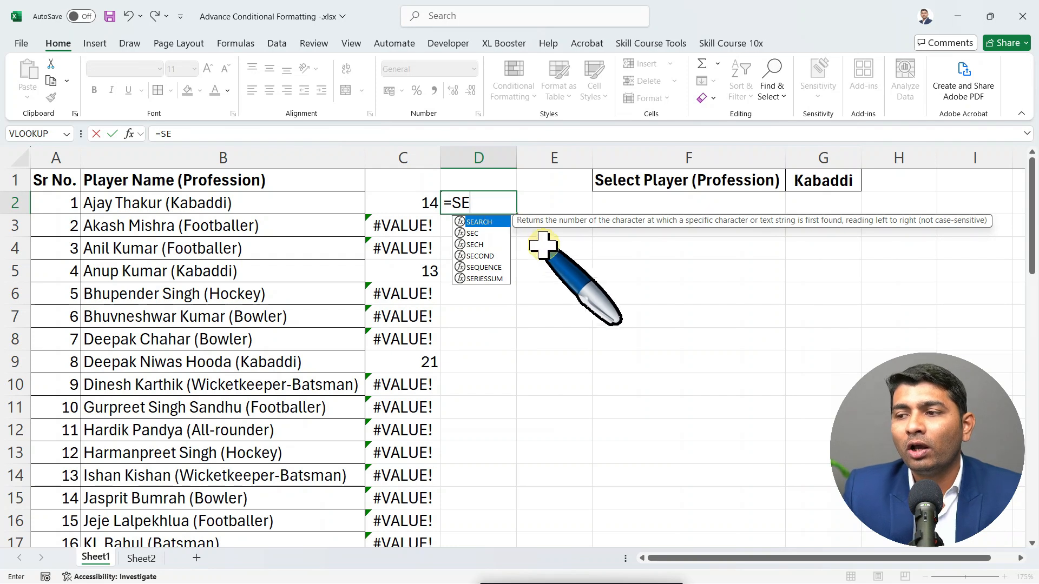
key("Tab")
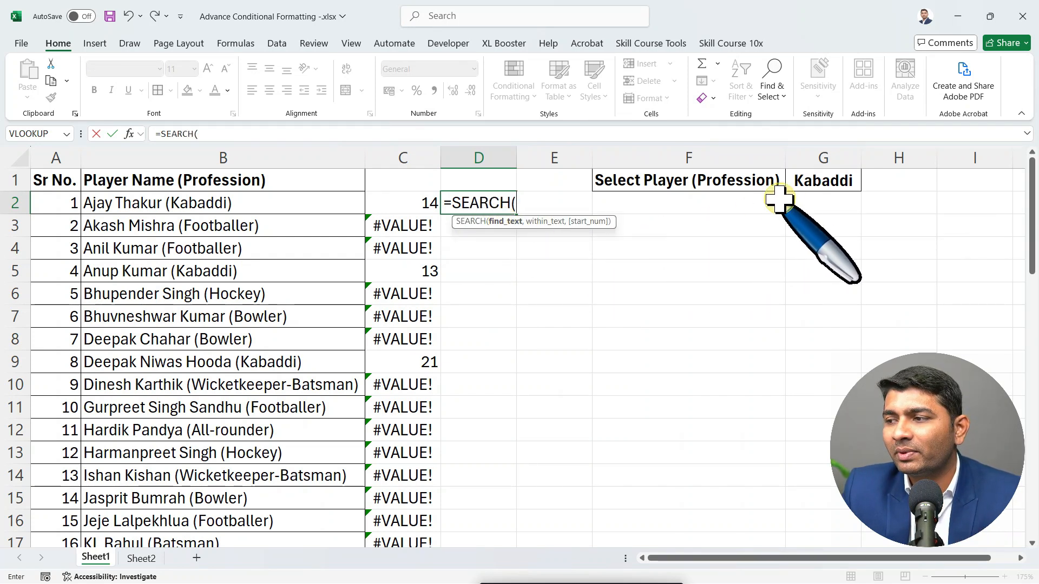
left_click(809, 181)
type(",")
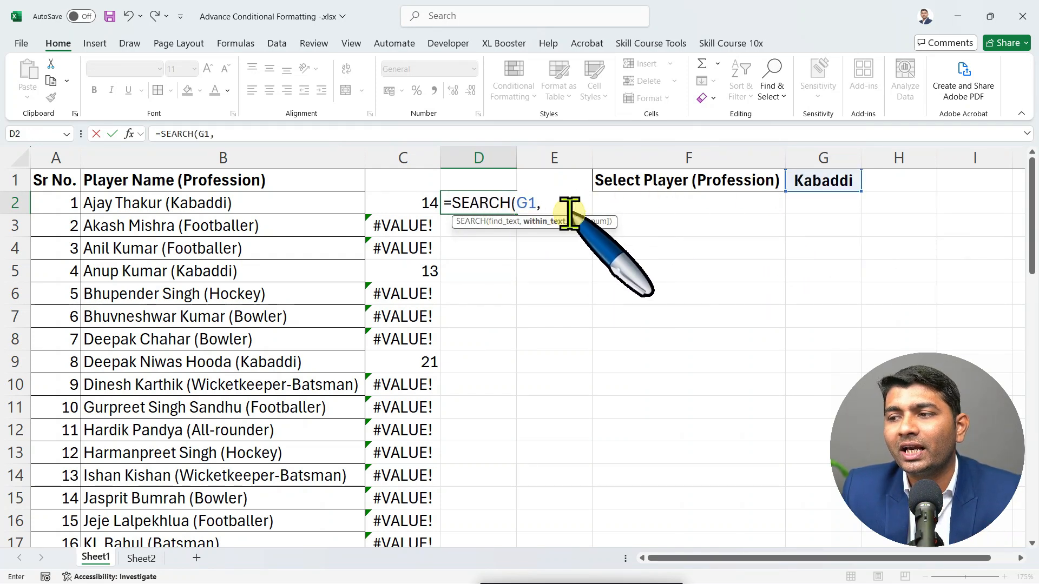
left_click(241, 208)
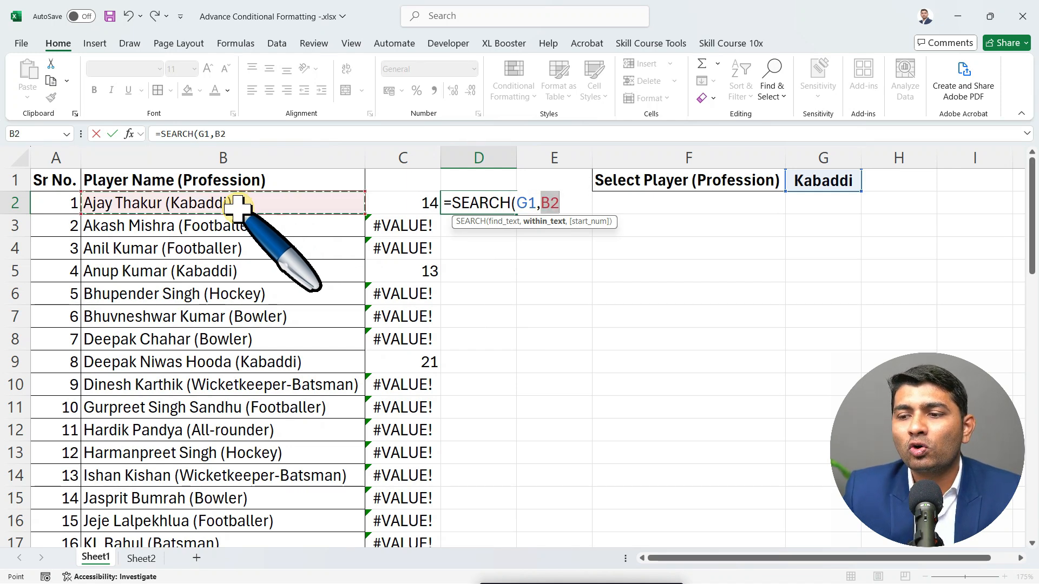
key("ctrl+shift+Down")
scroll(265, 364, "up", 8)
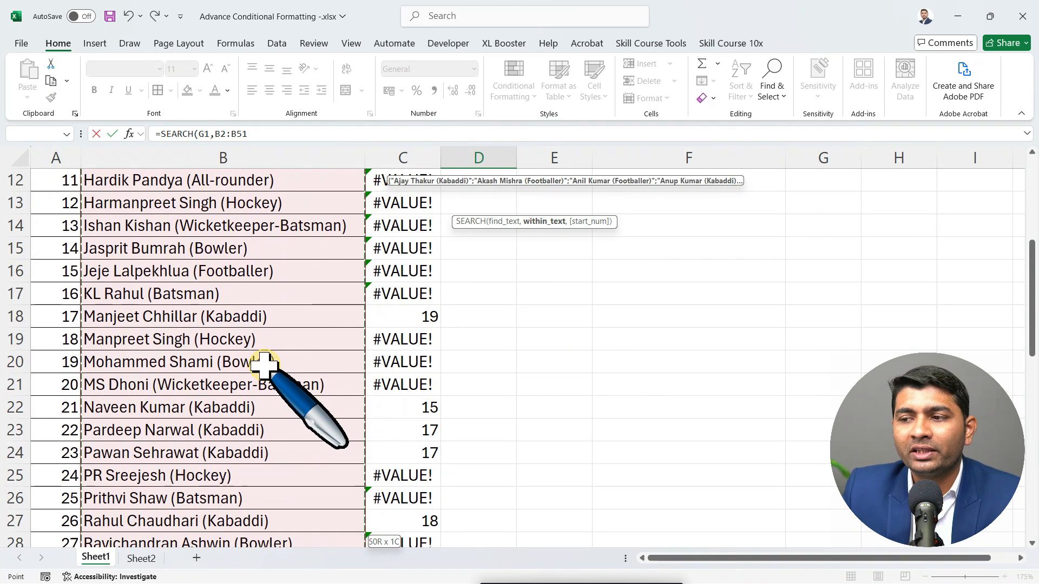
scroll(265, 364, "up", 4)
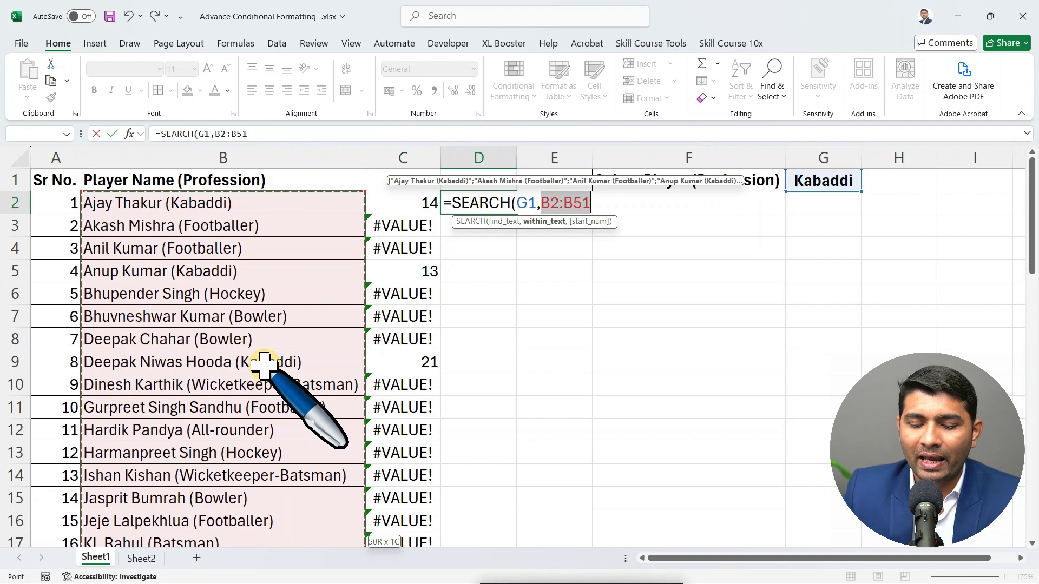
type(")")
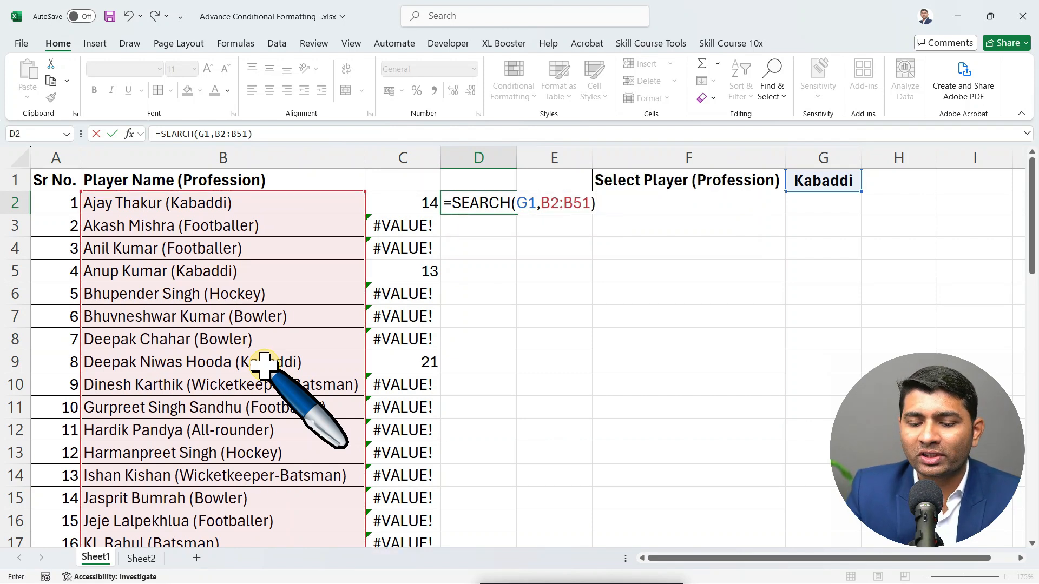
key("Return")
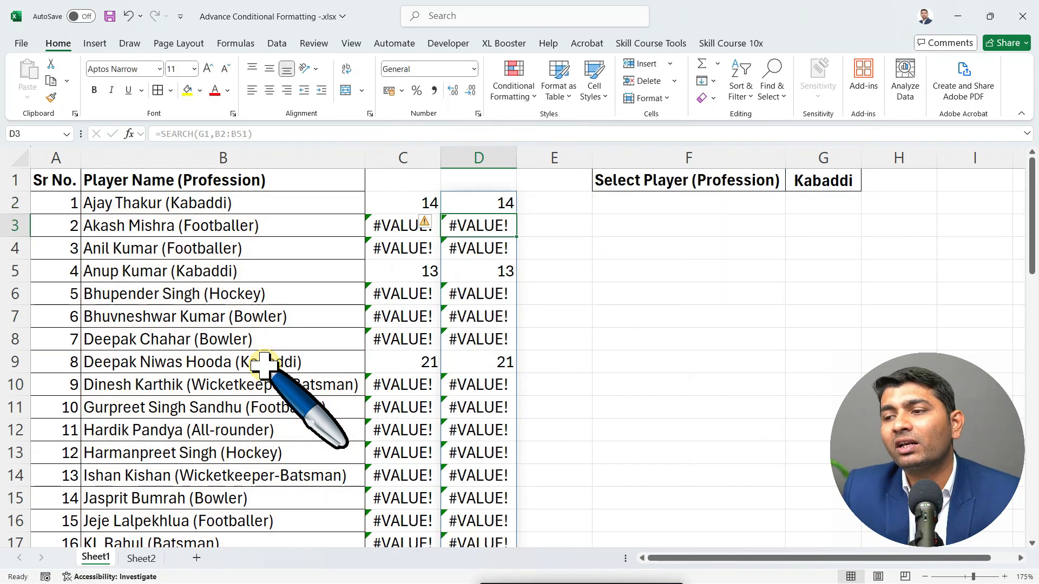
- Examine the SEARCH results down column D against the FIND results, and review the formula in D2
scroll(501, 368, "down", 4)
scroll(501, 373, "down", 9)
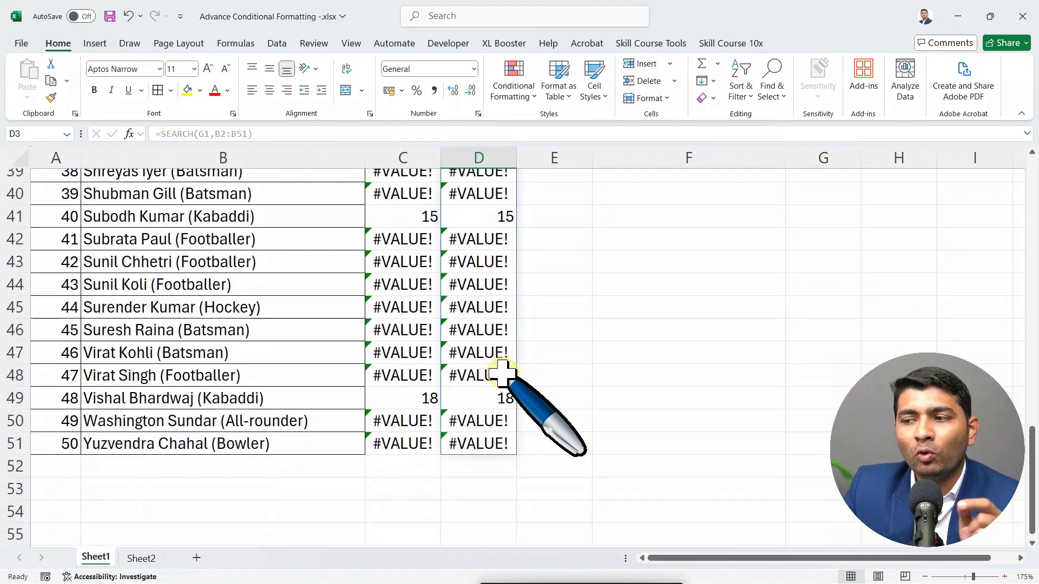
scroll(501, 374, "down", 2)
scroll(503, 392, "up", 13)
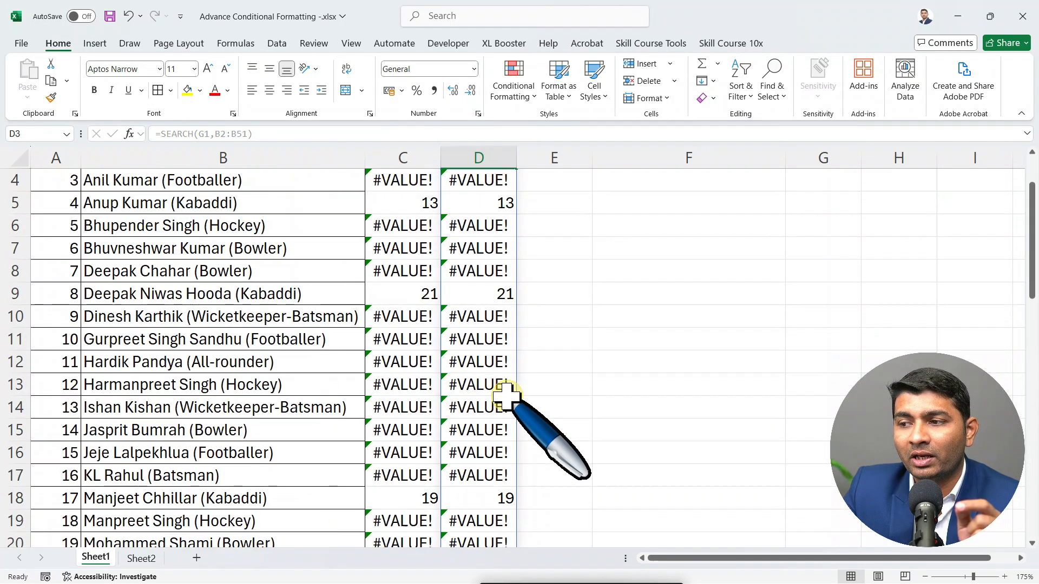
scroll(506, 398, "up", 1)
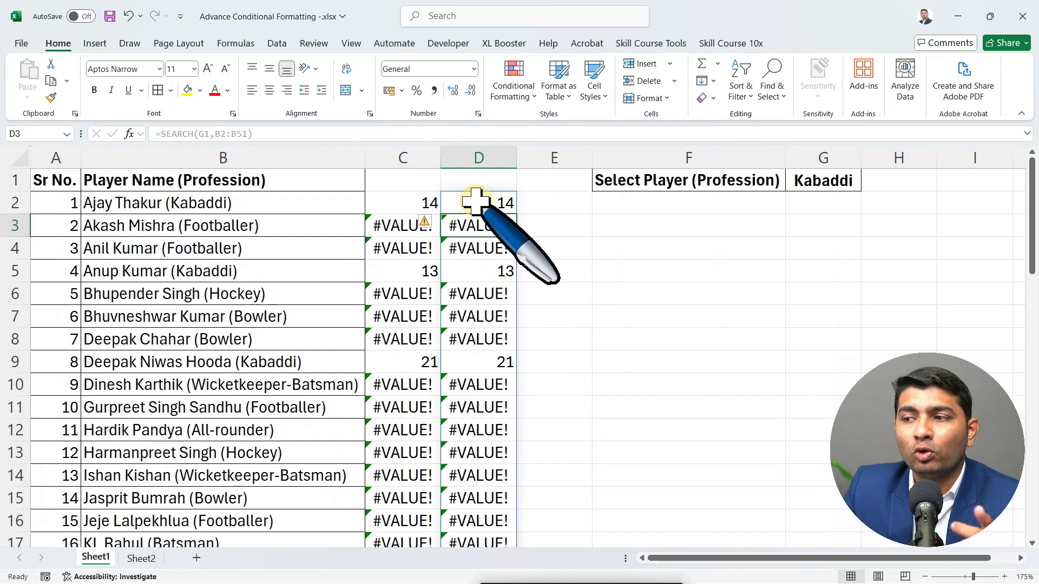
double_click(475, 202)
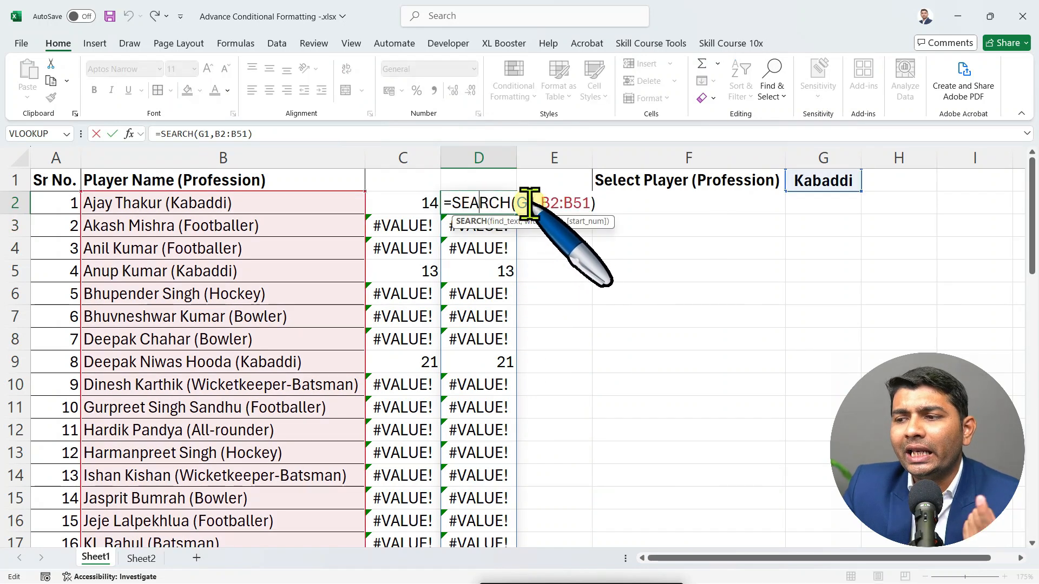
key("Escape")
scroll(487, 352, "down", 8)
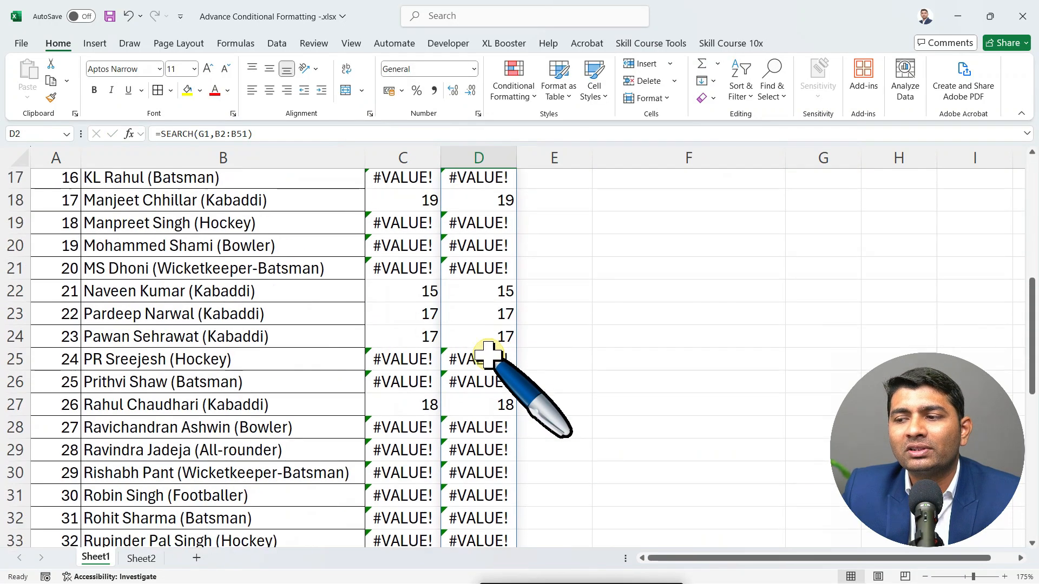
scroll(490, 349, "up", 8)
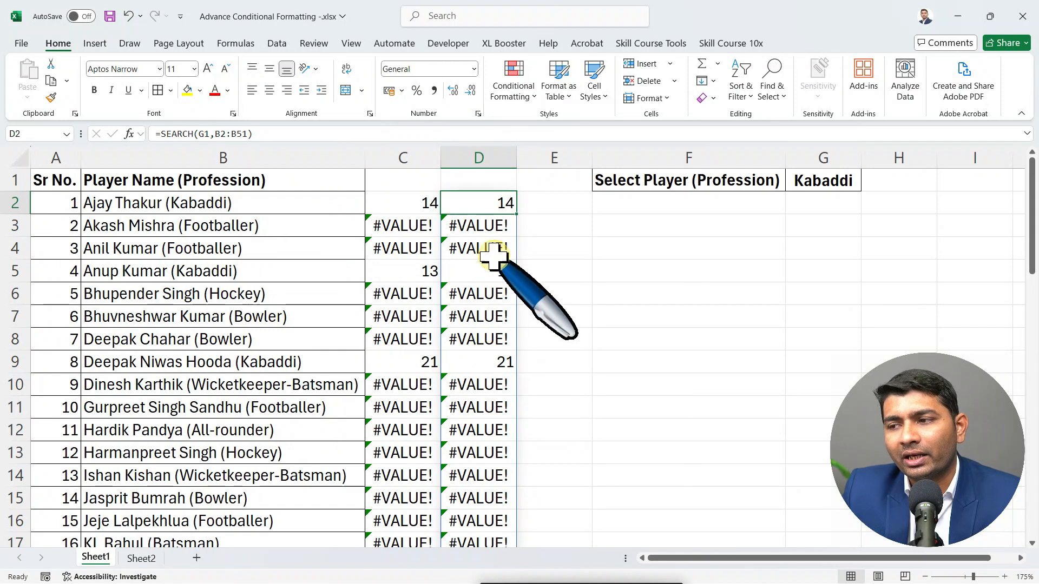
- Make the G1 reference absolute in D2 so the formula reads =SEARCH($G$1,B2:B51)
double_click(479, 202)
double_click(528, 204)
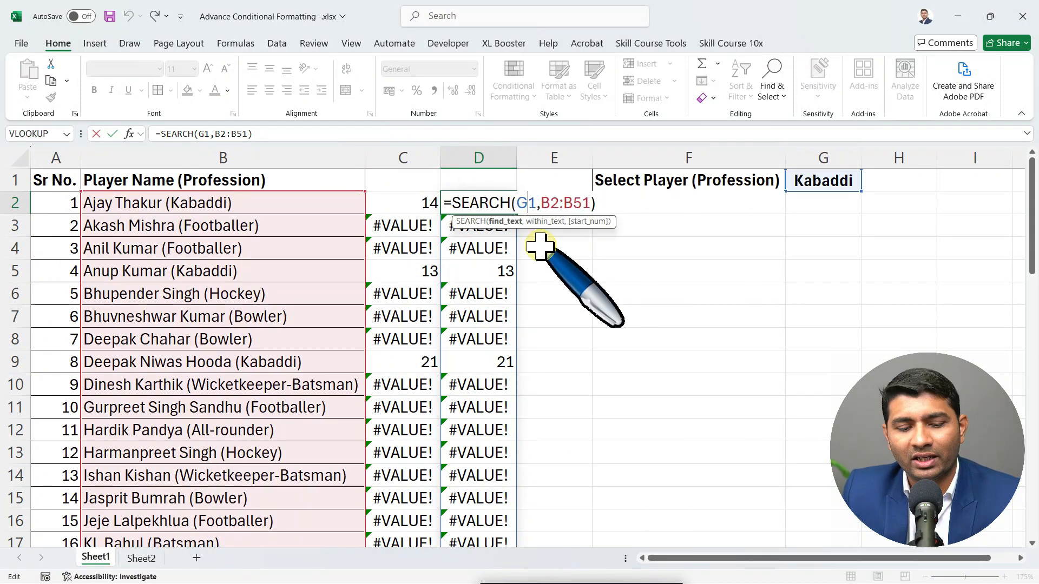
key("F4")
key("Return")
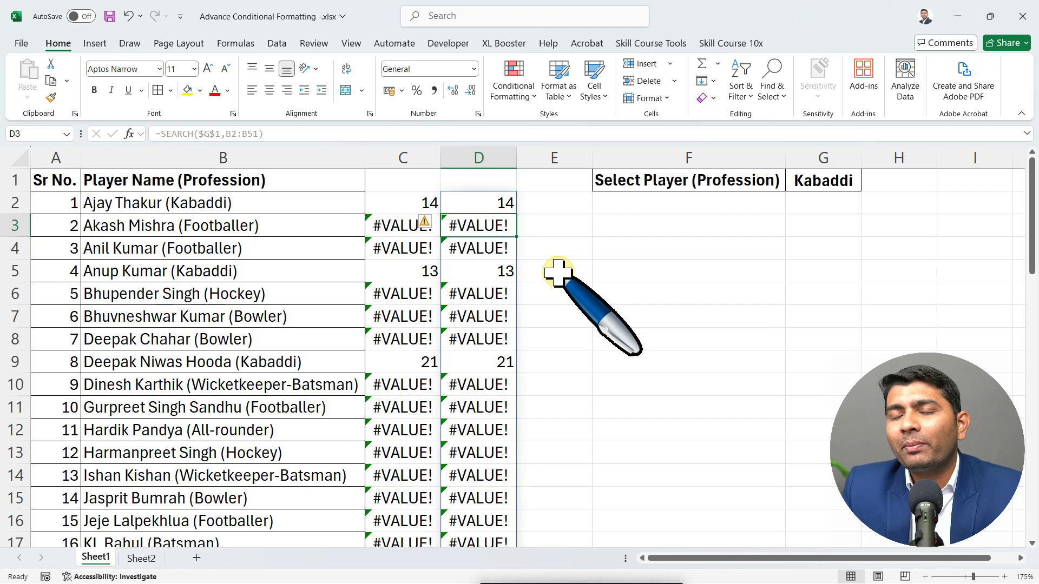
left_click_drag(396, 208, 493, 452)
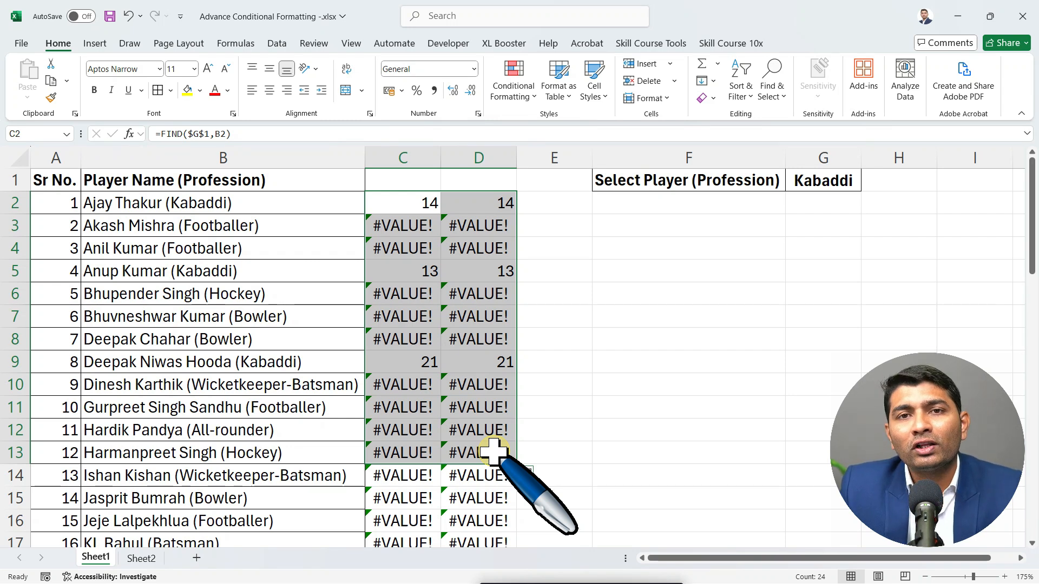
left_click(555, 204)
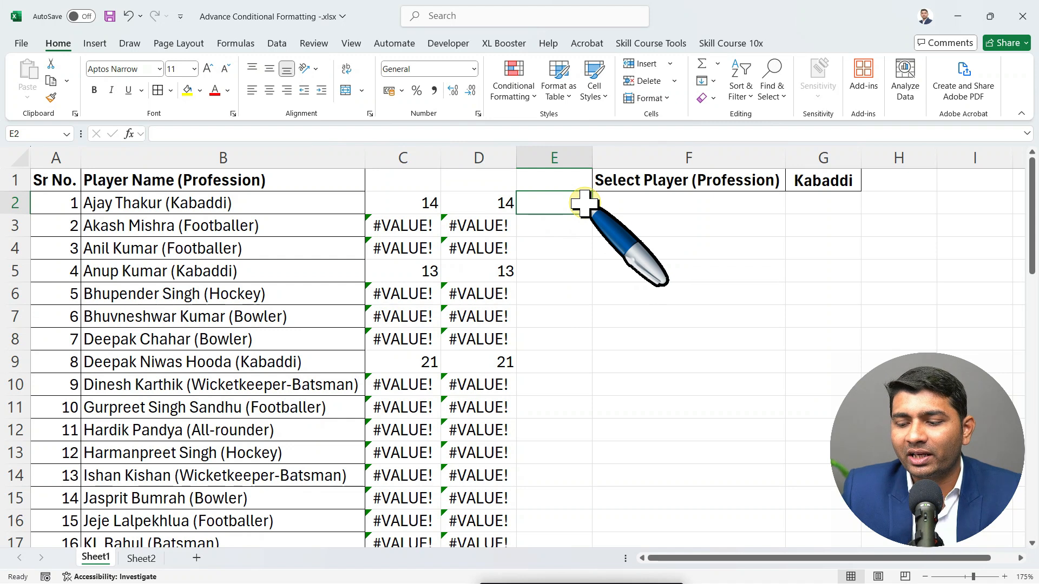
type("=ISN")
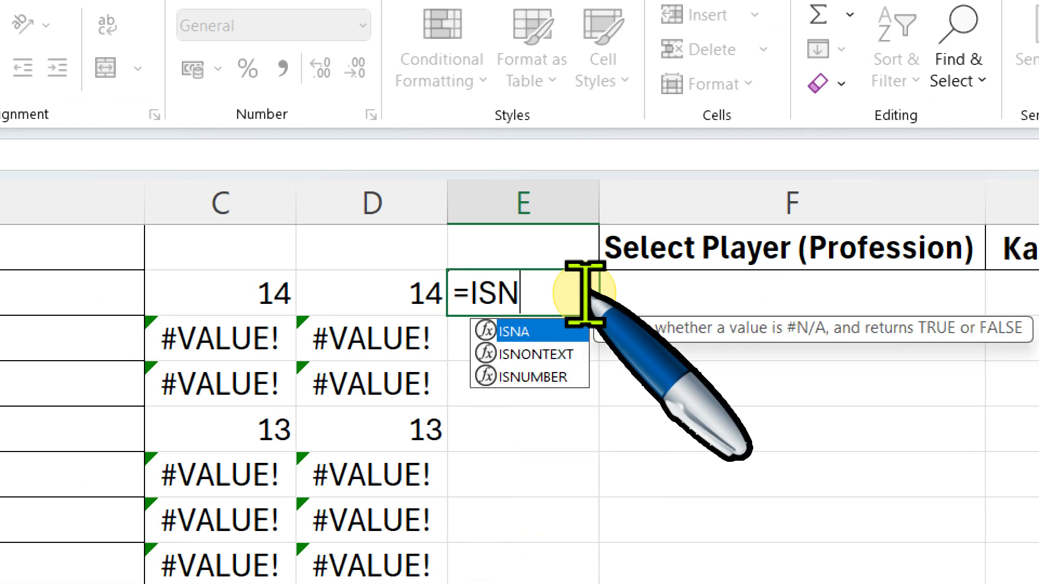
key("Down")
key("Down")
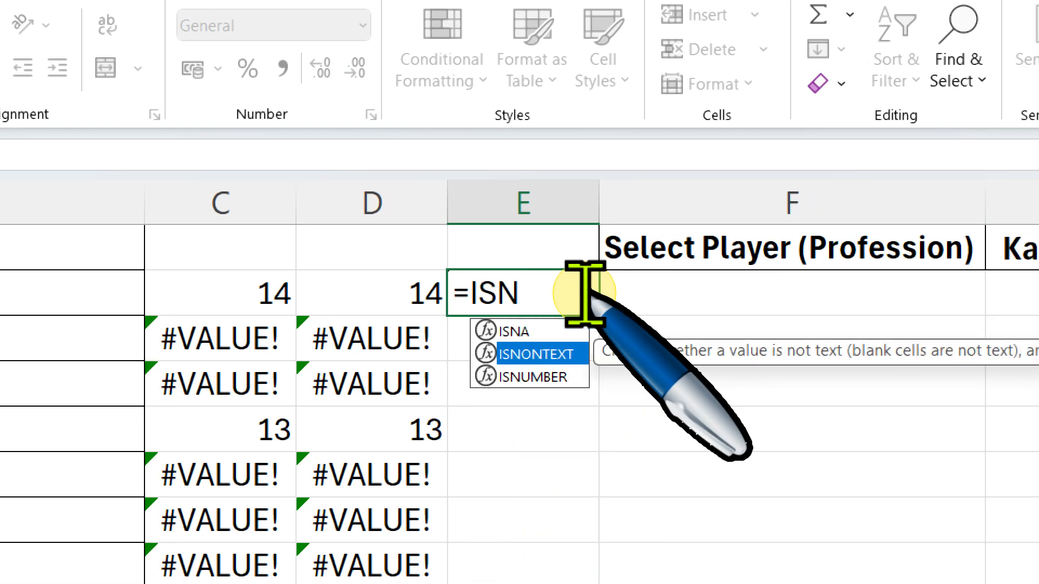
key("Tab")
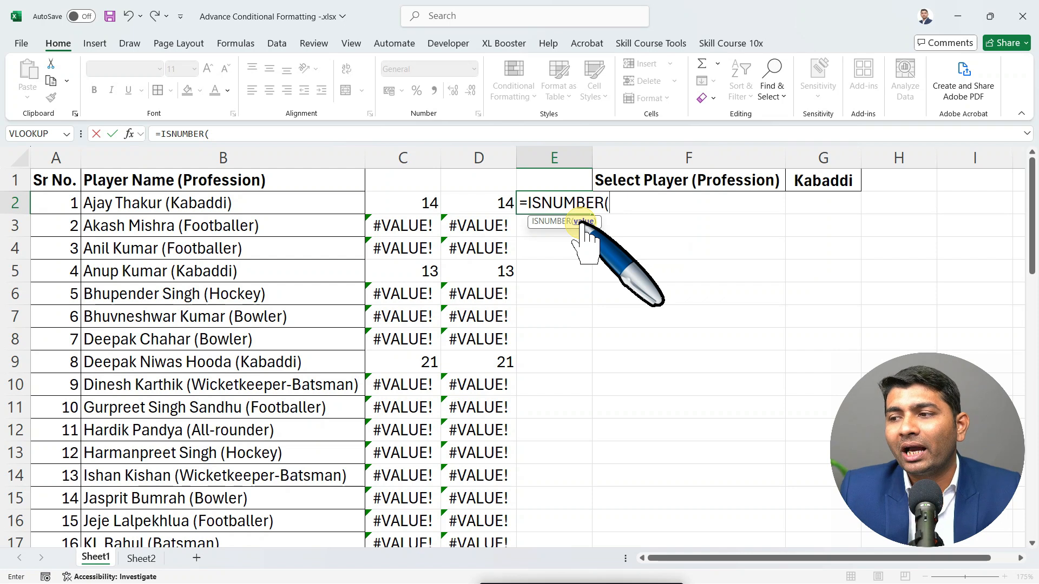
key("Escape")
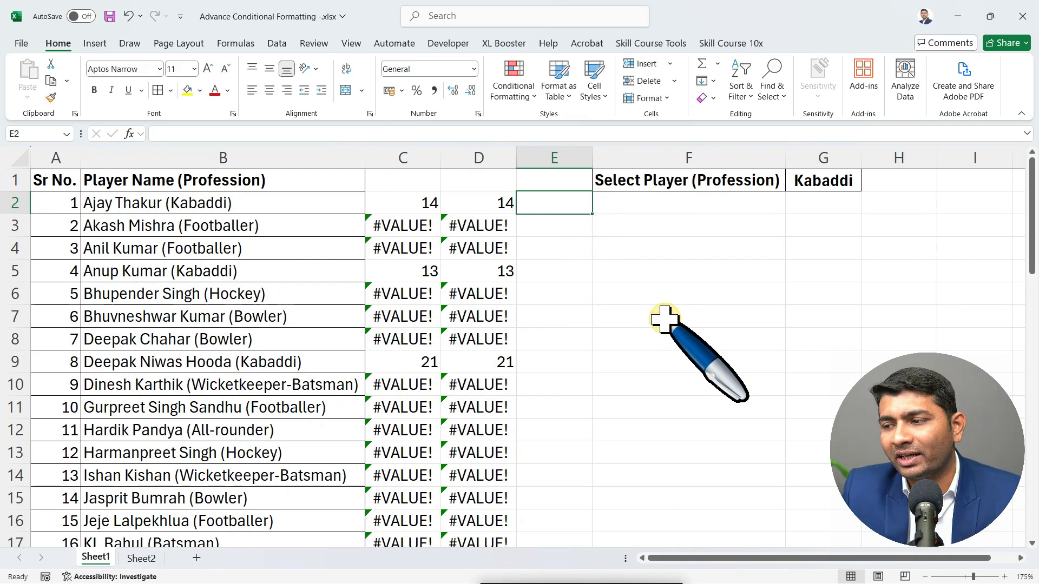
- Enter 50 in cell G6 as a sample value for trying out ISNUMBER
left_click(664, 319)
left_click(805, 294)
type("5")
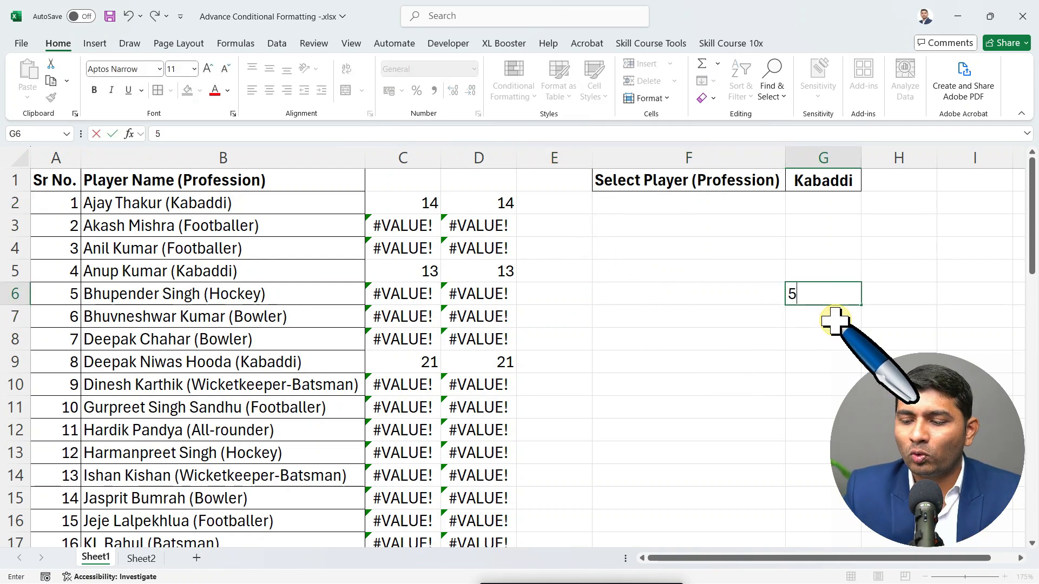
type("0")
key("Return")
- Enter =ISNUMBER(G6) in cell F6 to check whether the sample value is a number
left_click(663, 292)
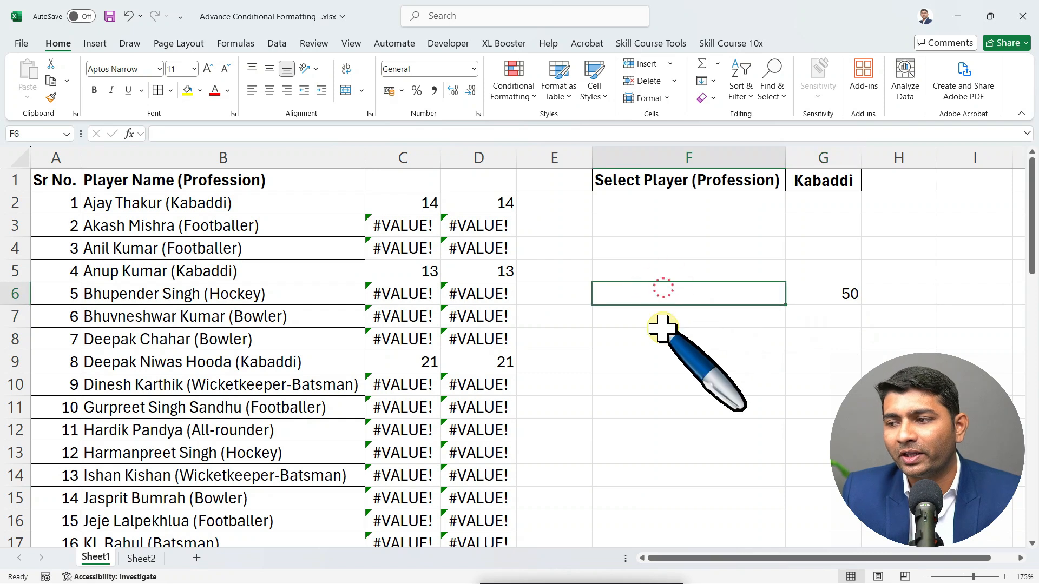
type("=S")
key("BackSpace")
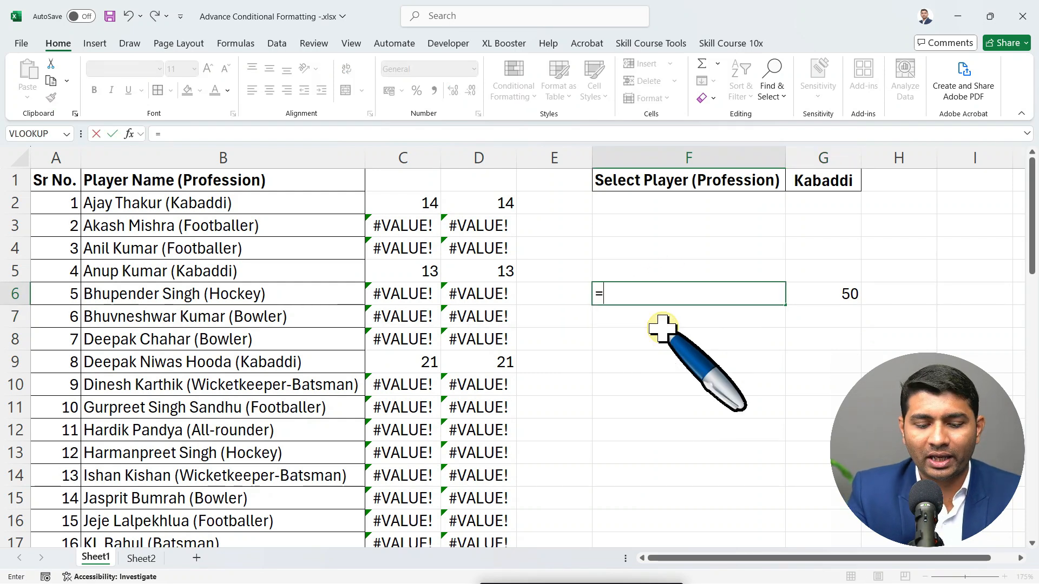
type("ISN")
key("Down")
key("Down")
key("Tab")
key("Right")
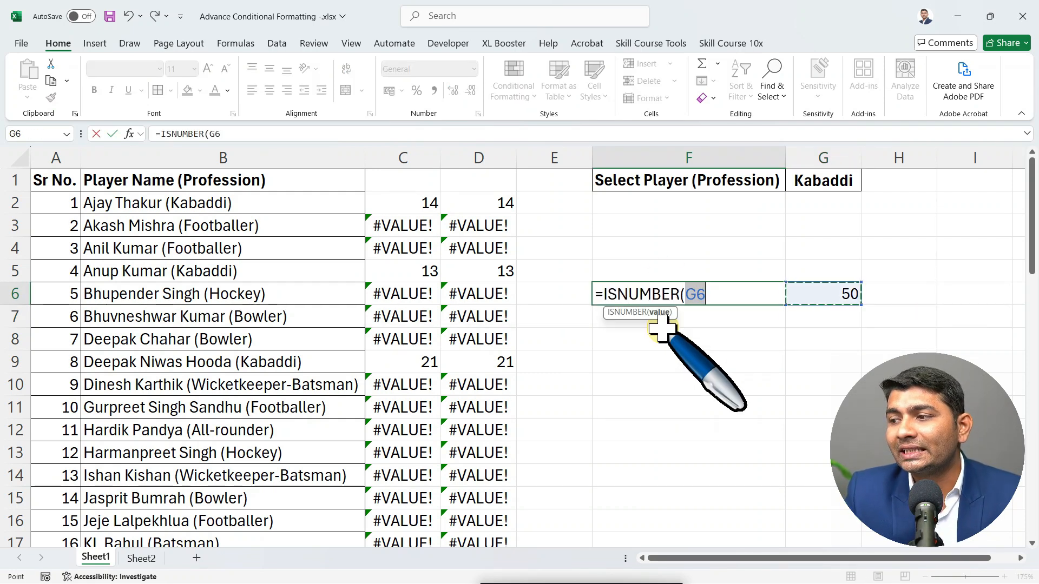
type(")")
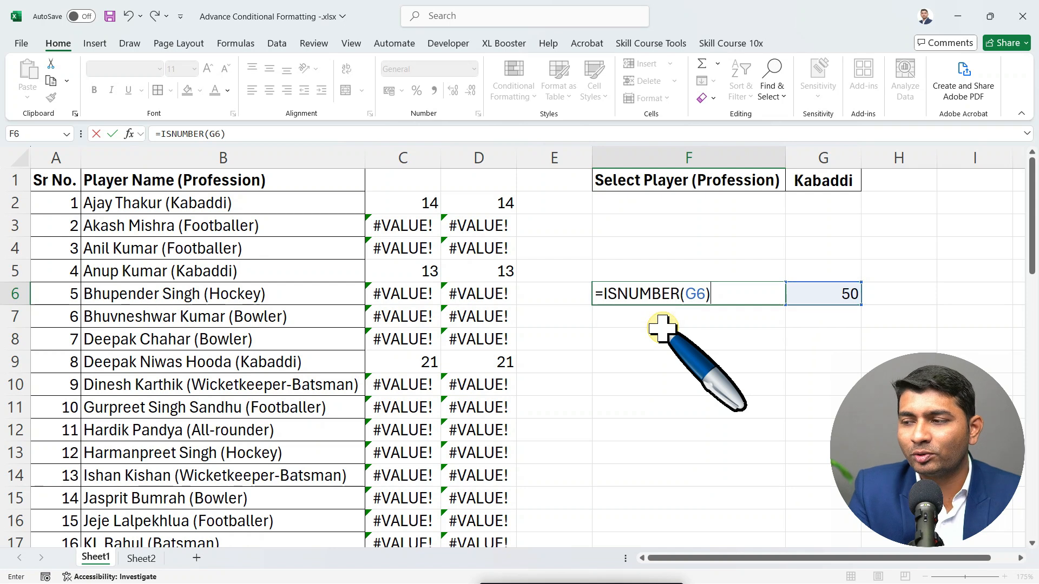
key("ctrl+Return")
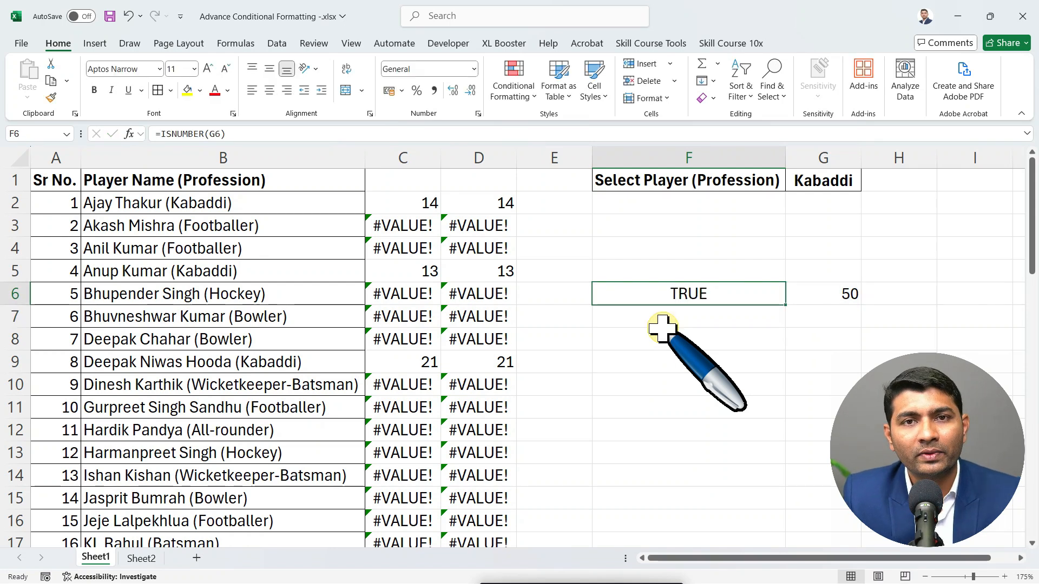
- Test the ISNUMBER formula by replacing the G6 value with ABCD and emptying the cell
key("Right")
type("ABCD")
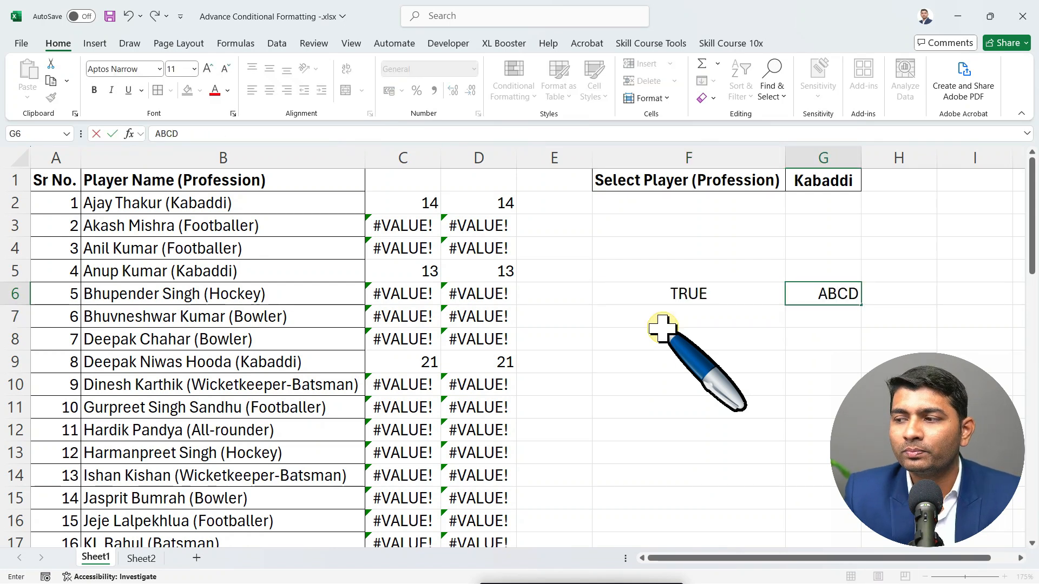
key("ctrl+Return")
key("Delete")
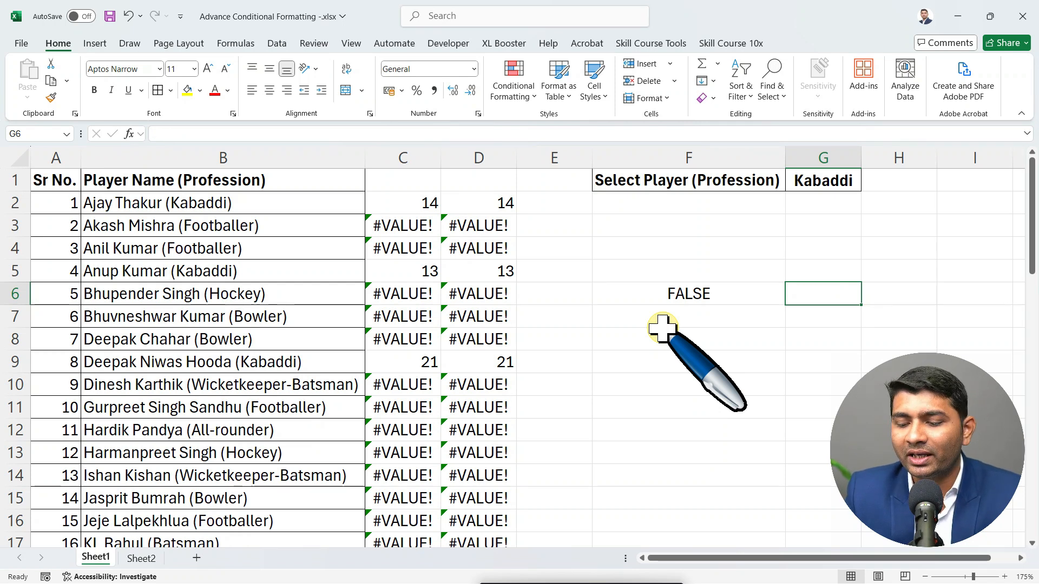
- Enter 1 in G6 to retest ISNUMBER with a number, and clear the test cells F6:G6
type("1")
key("Return")
key("Up")
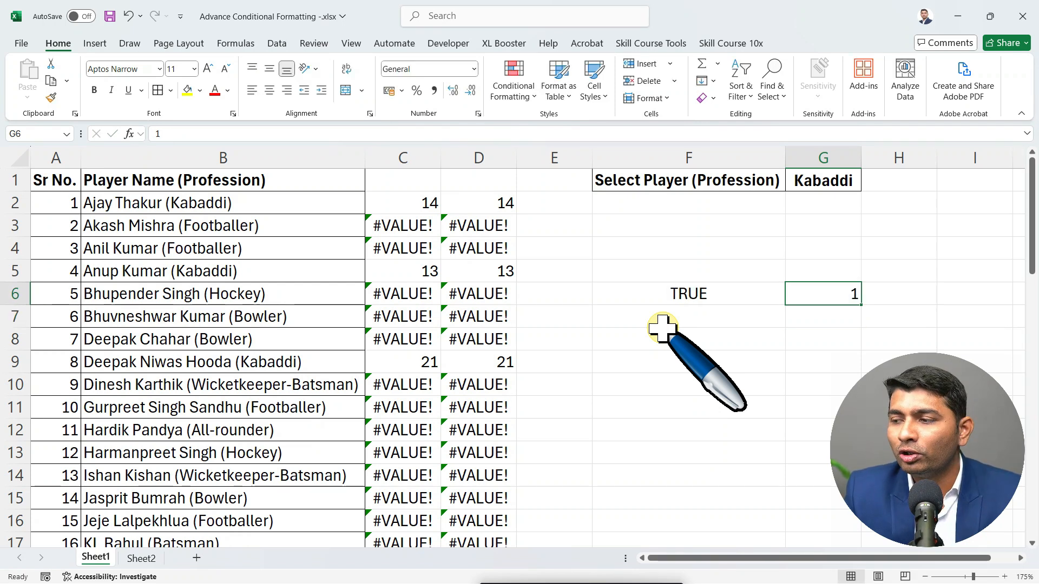
key("shift+Left")
key("Delete")
- Enter =ISNUMBER(D2) in cell E2 to check whether the SEARCH result is a number
key("Left")
key("Up")
key("Up")
key("Up")
key("Up")
key("Left")
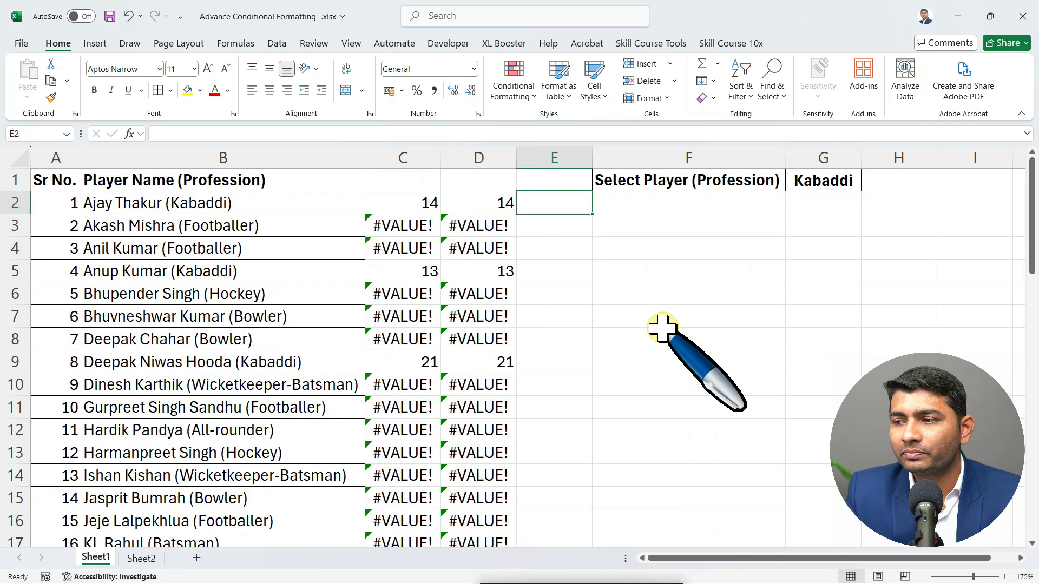
type("=ISN")
key("Down")
key("Down")
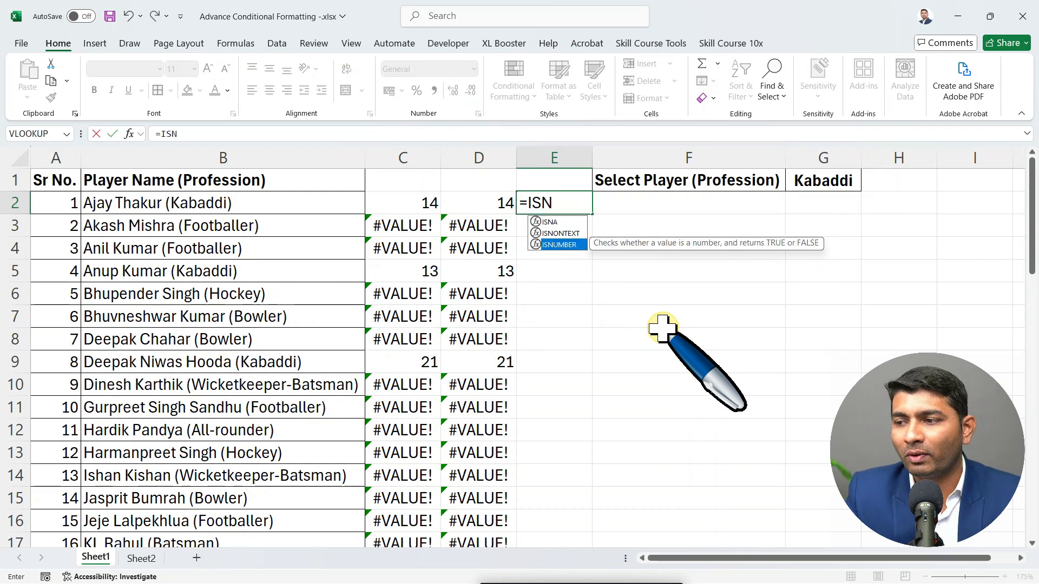
key("Tab")
key("Left")
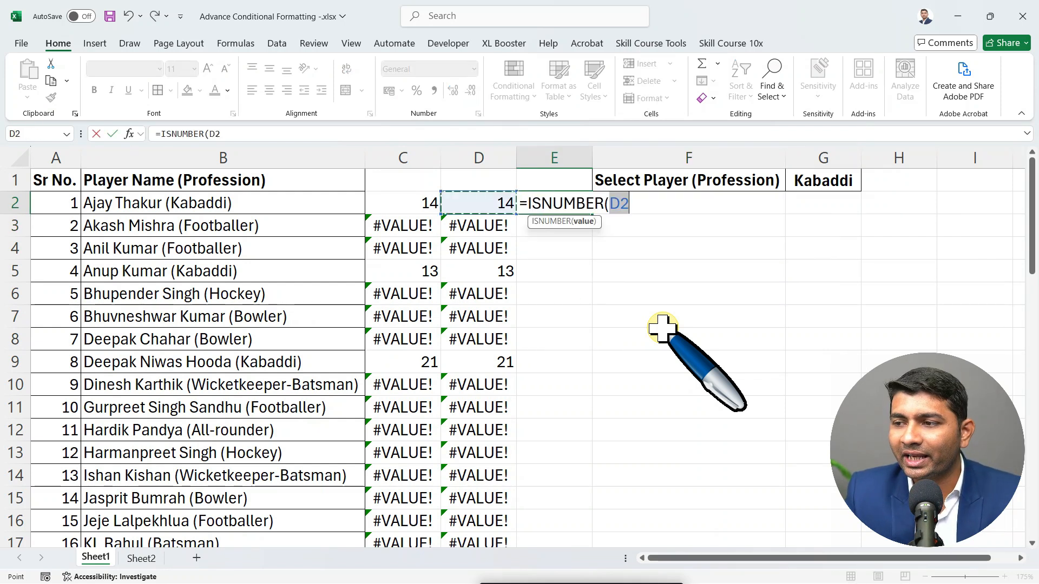
type(")")
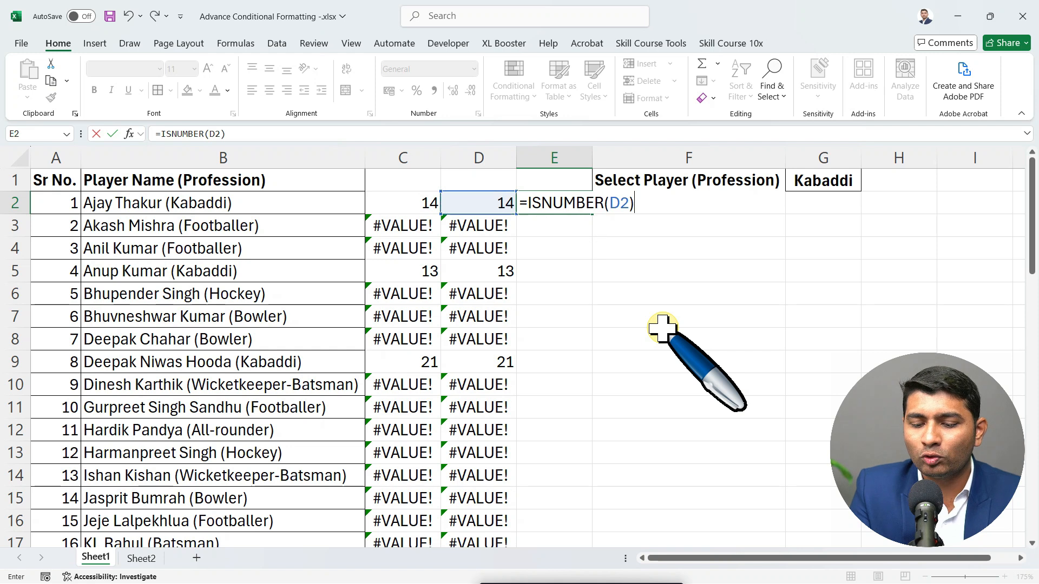
key("Return")
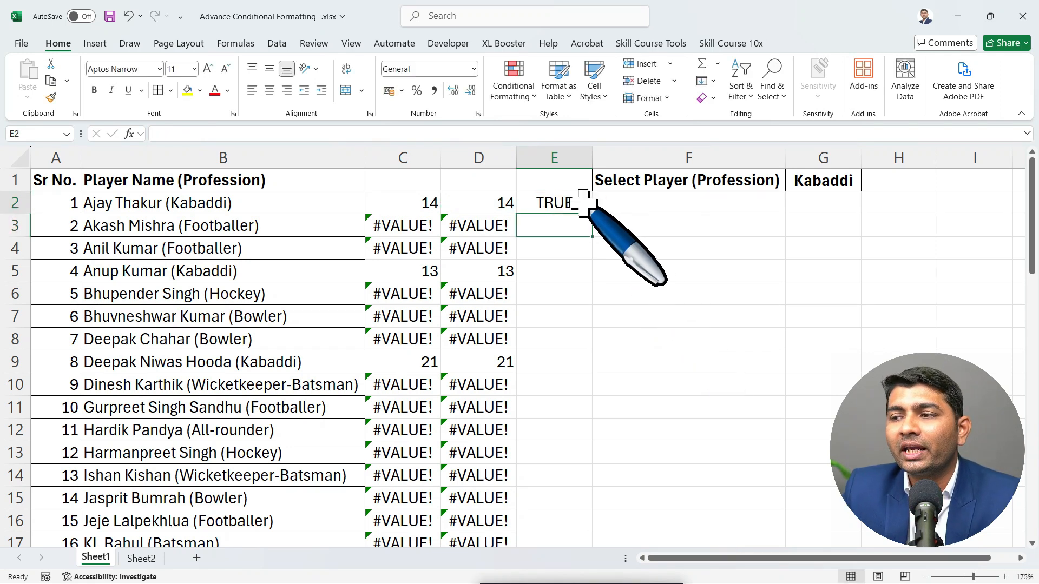
- Fill the E2 ISNUMBER formula down column E for all players and review the rows
left_click(588, 202)
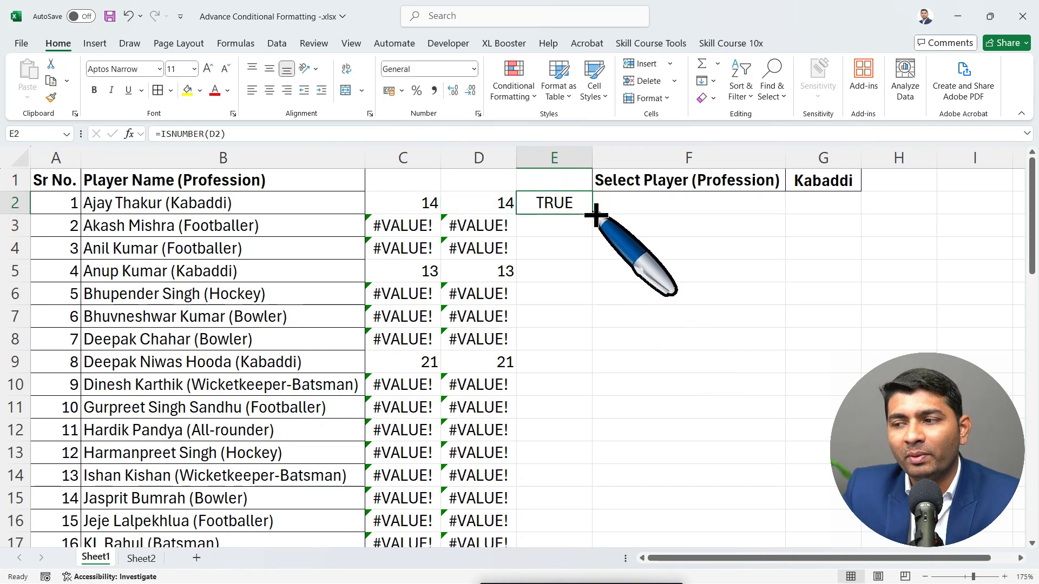
double_click(596, 214)
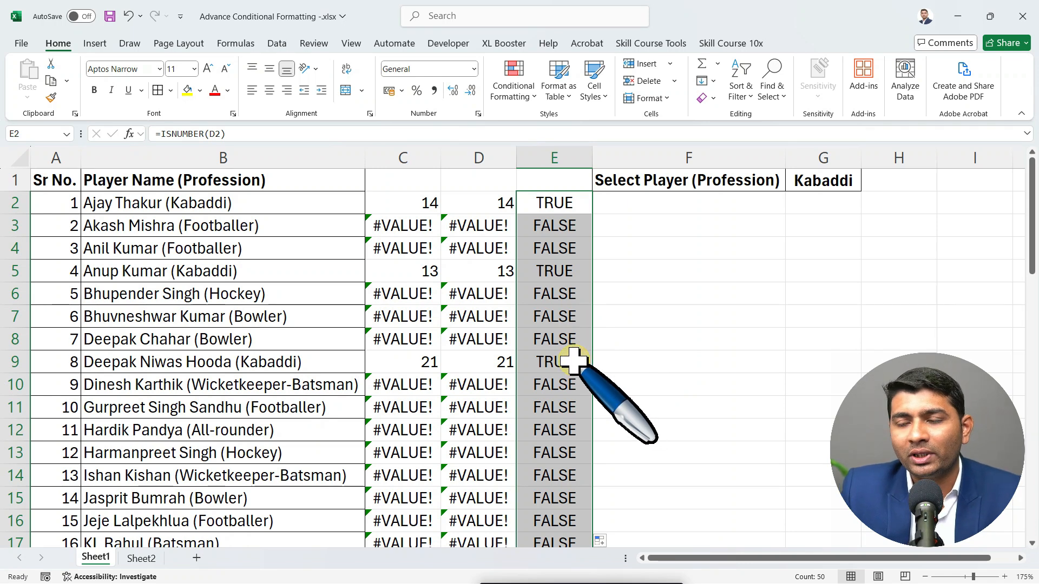
scroll(574, 360, "down", 6)
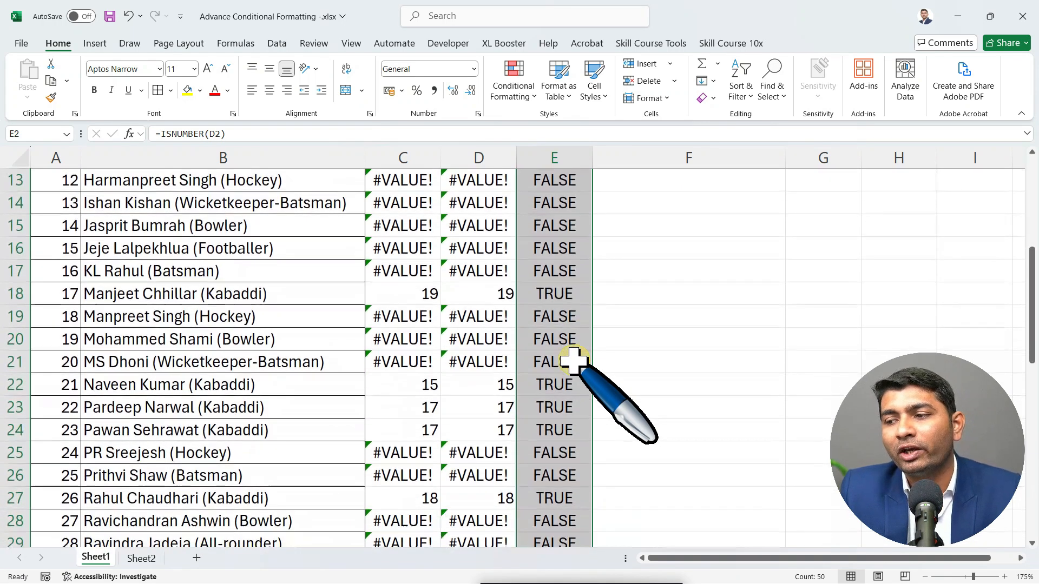
scroll(574, 360, "down", 4)
scroll(573, 360, "up", 6)
scroll(574, 360, "up", 4)
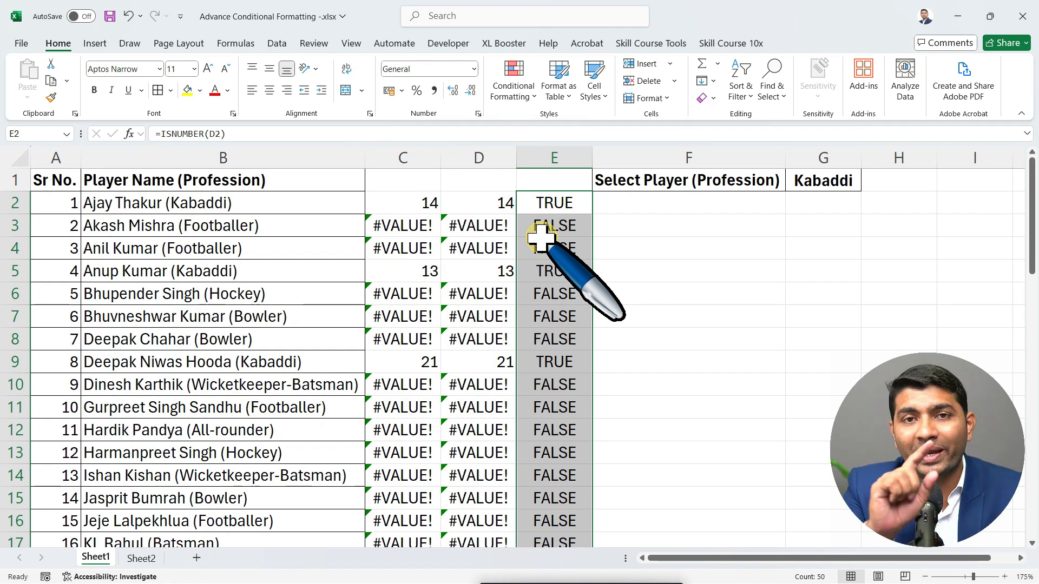
- Begin a combined formula in cell F2 with SEARCH nested inside ISNUMBER
left_click(652, 204)
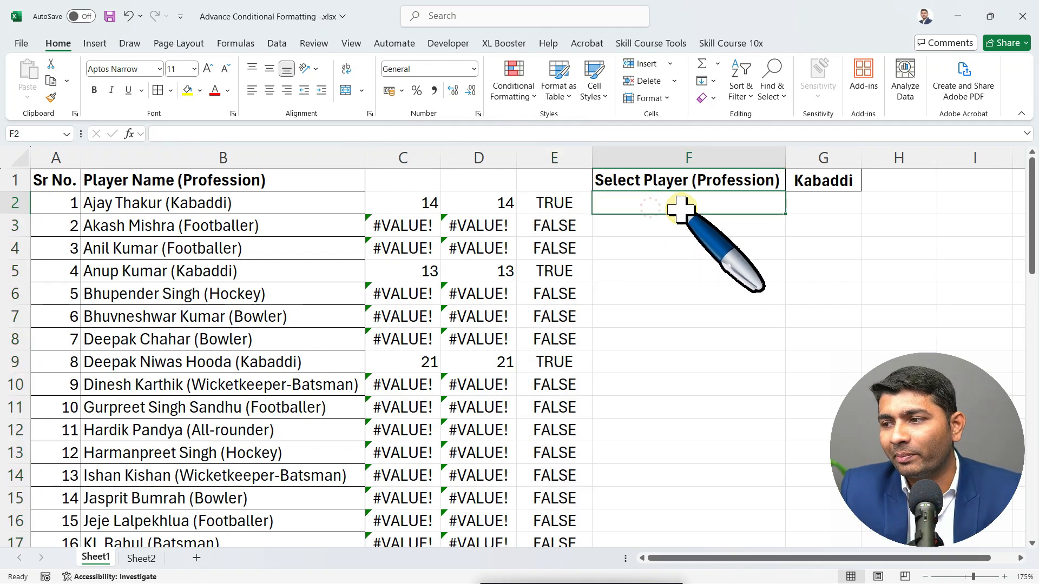
type("=ISN")
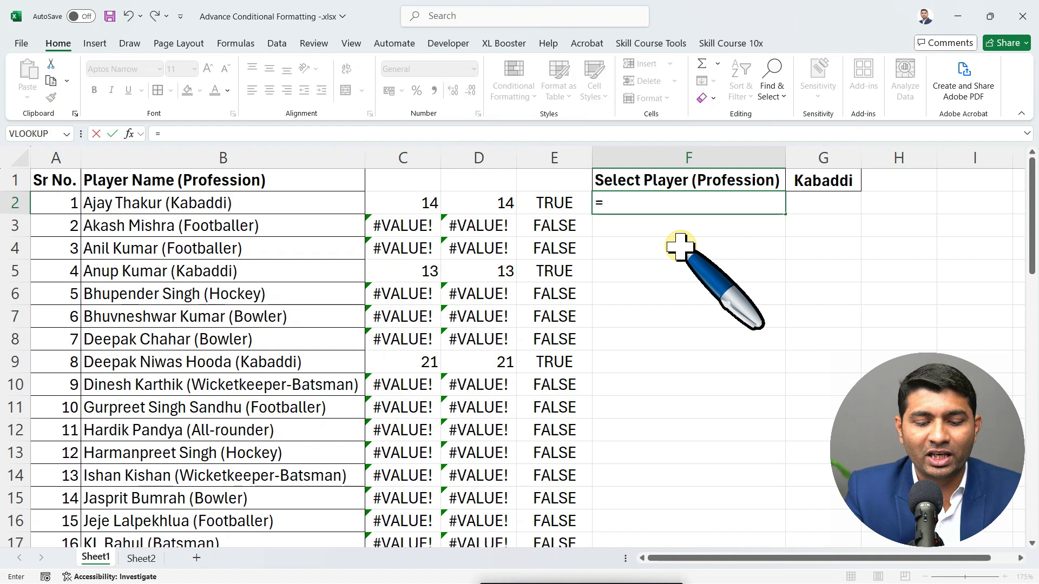
key("Down")
key("Down")
key("Tab")
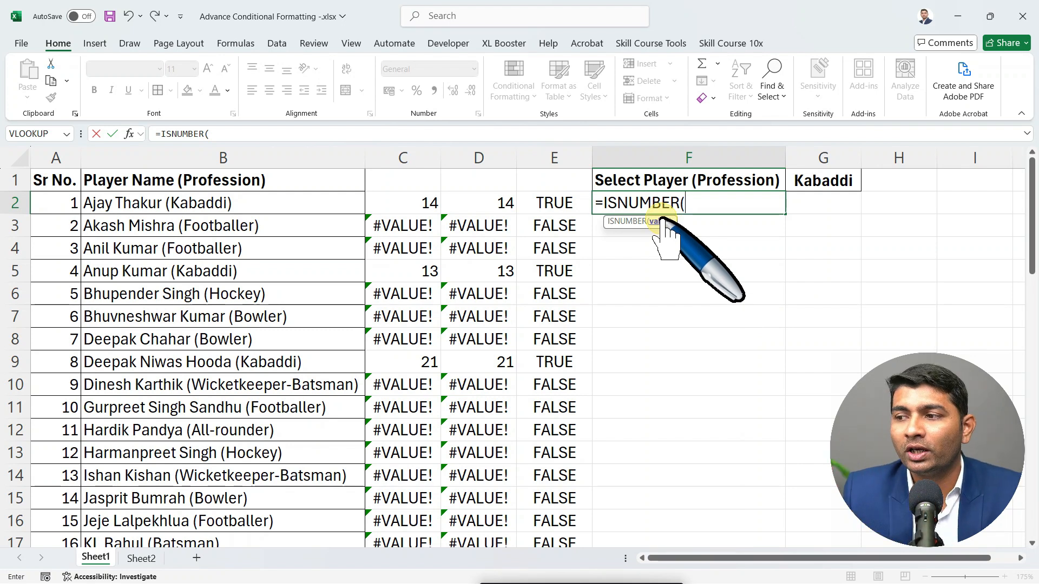
type("SE")
key("Tab")
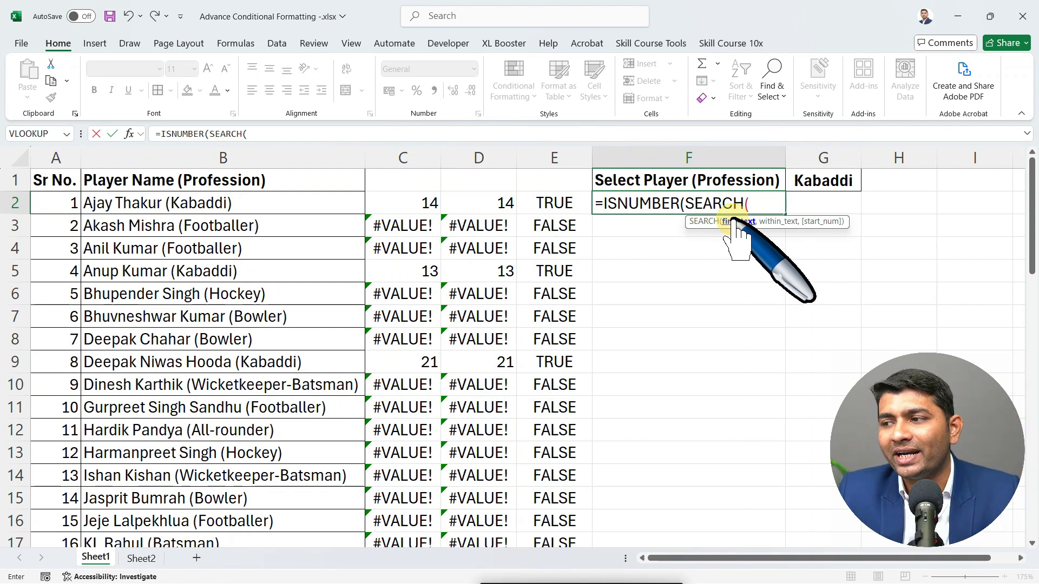
- Complete the F2 formula as =ISNUMBER(SEARCH($G$1,B2:B51)) and review the spilled column
left_click(836, 183)
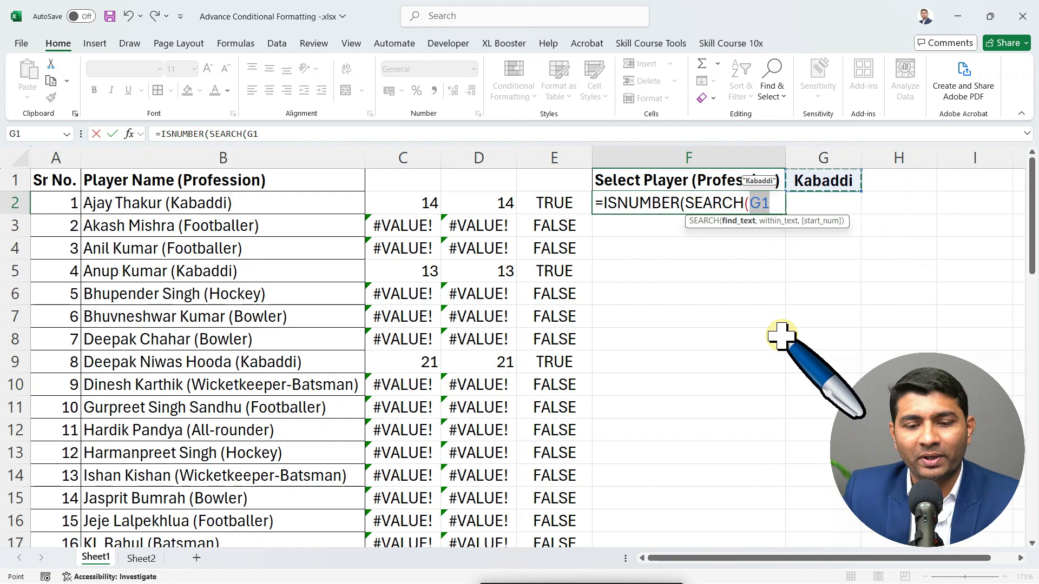
key("F4")
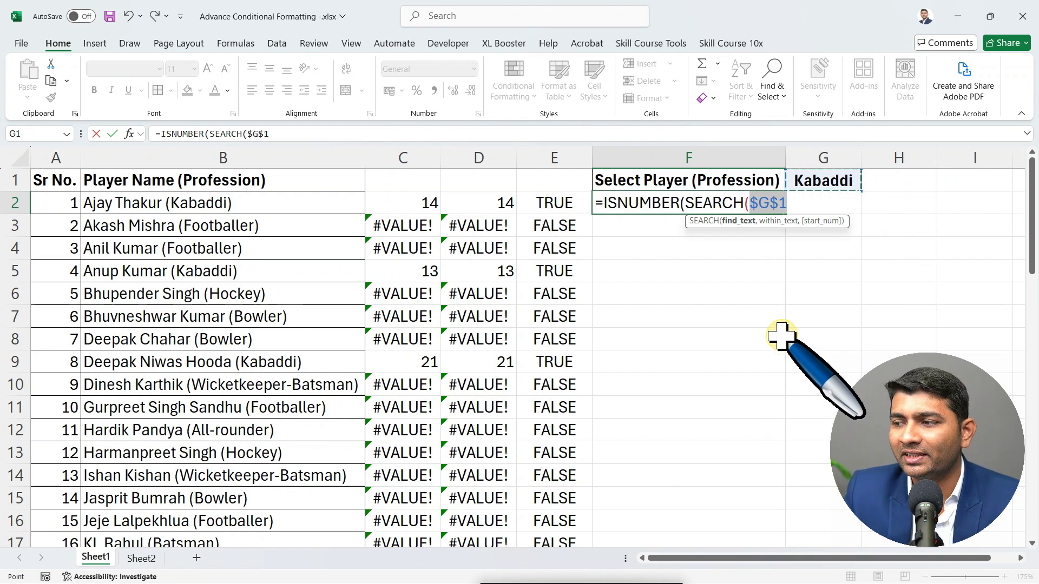
type(",")
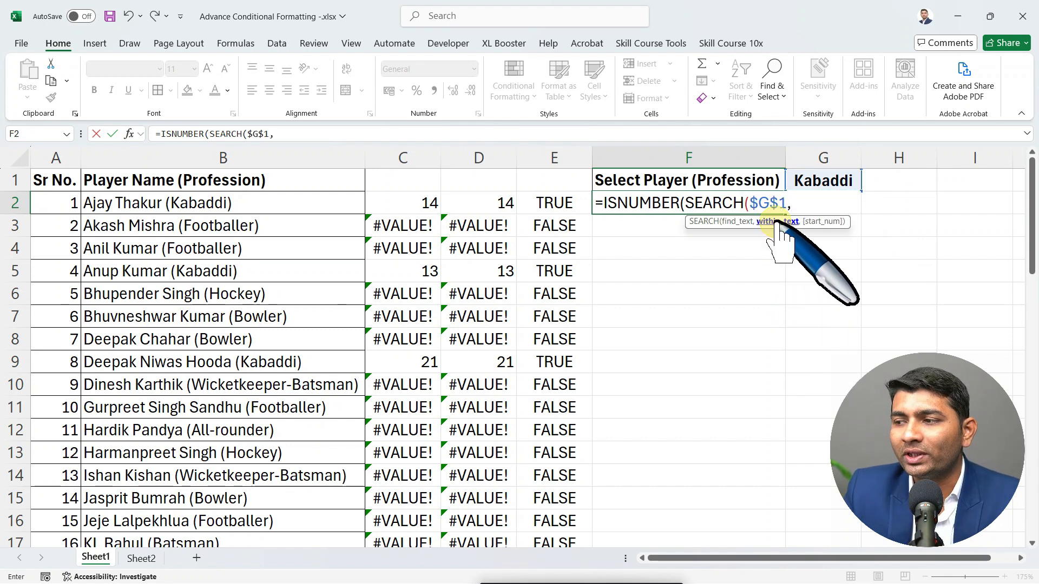
left_click(233, 204)
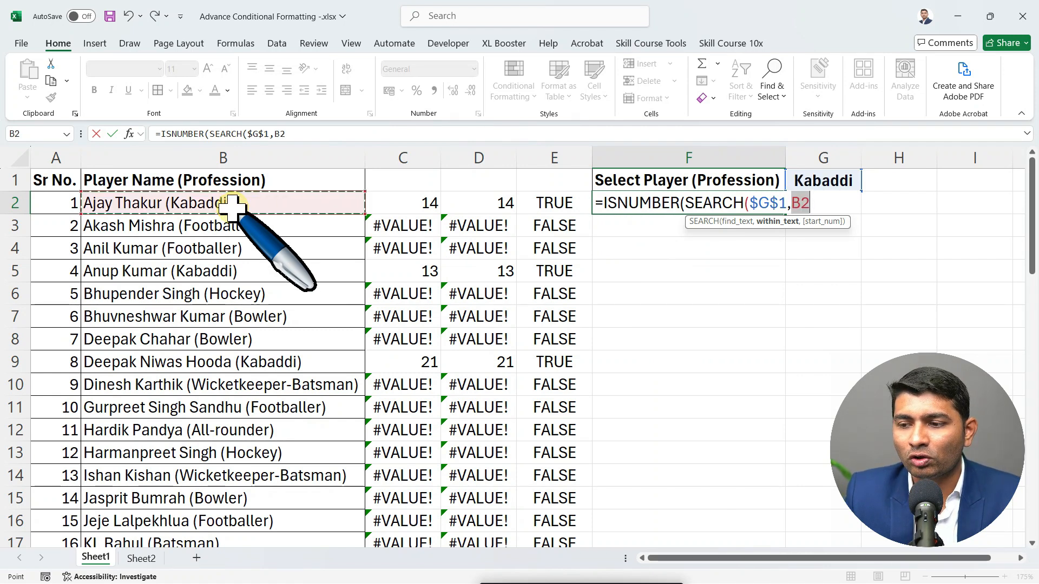
key("ctrl+shift+Down")
scroll(233, 204, "up", 12)
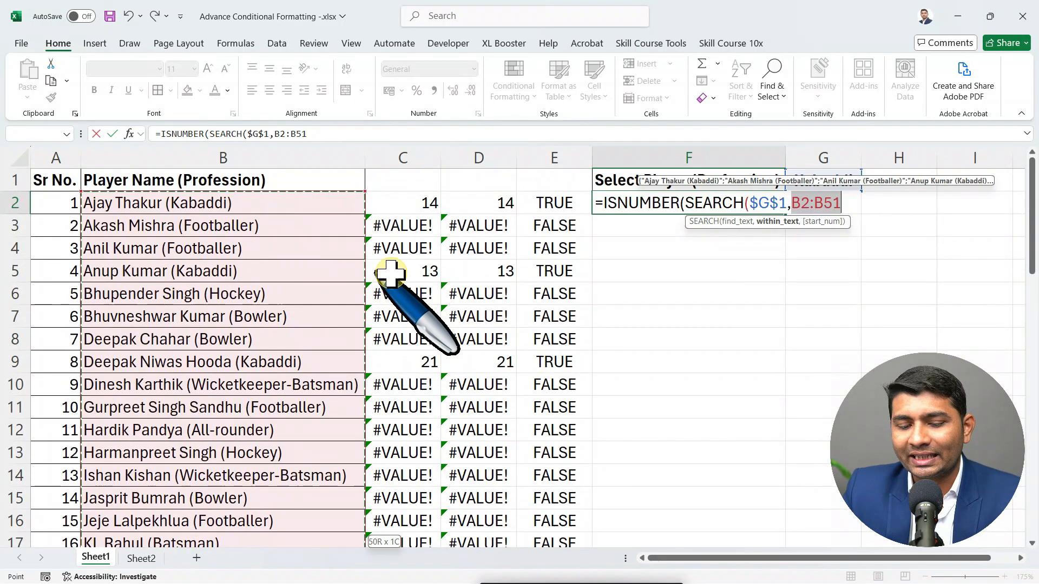
type(")")
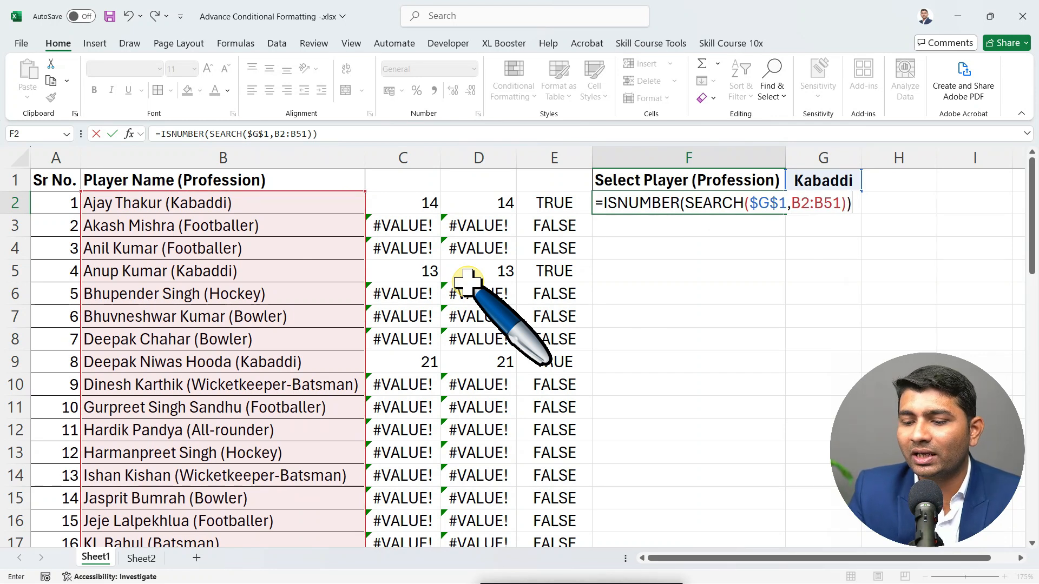
key("ctrl+Return")
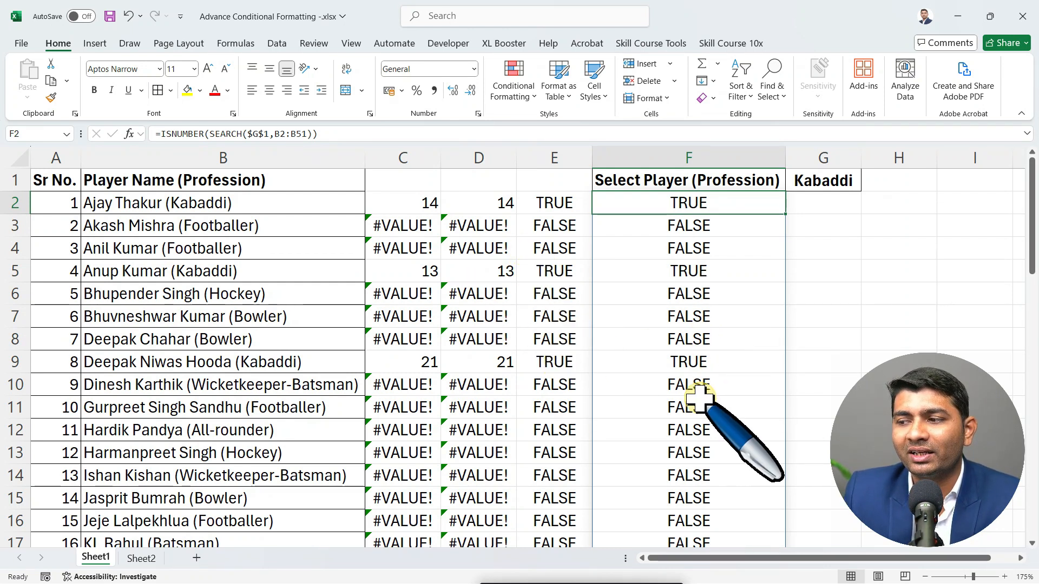
scroll(699, 399, "down", 11)
scroll(700, 399, "up", 6)
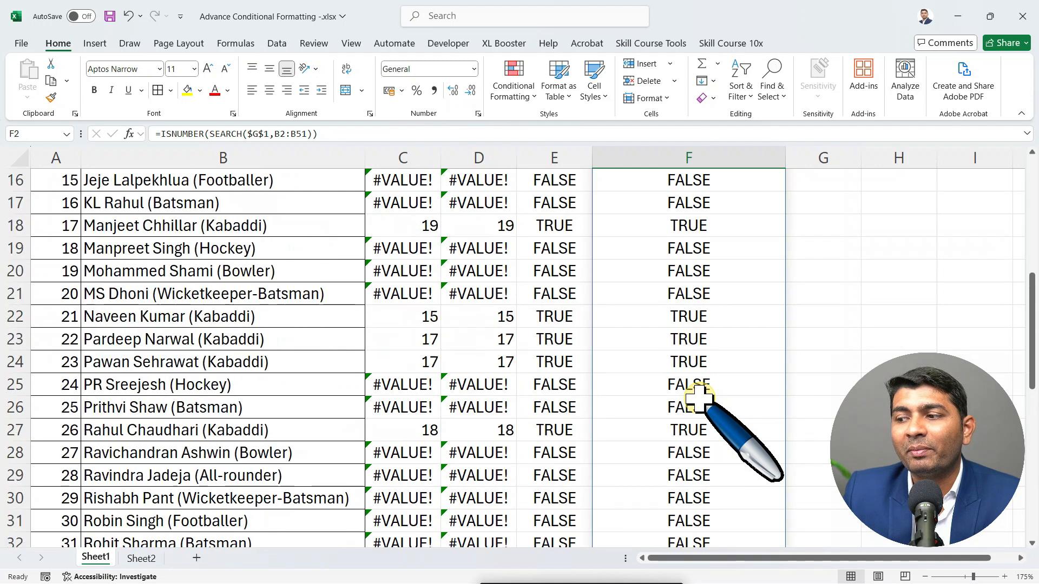
scroll(699, 398, "up", 5)
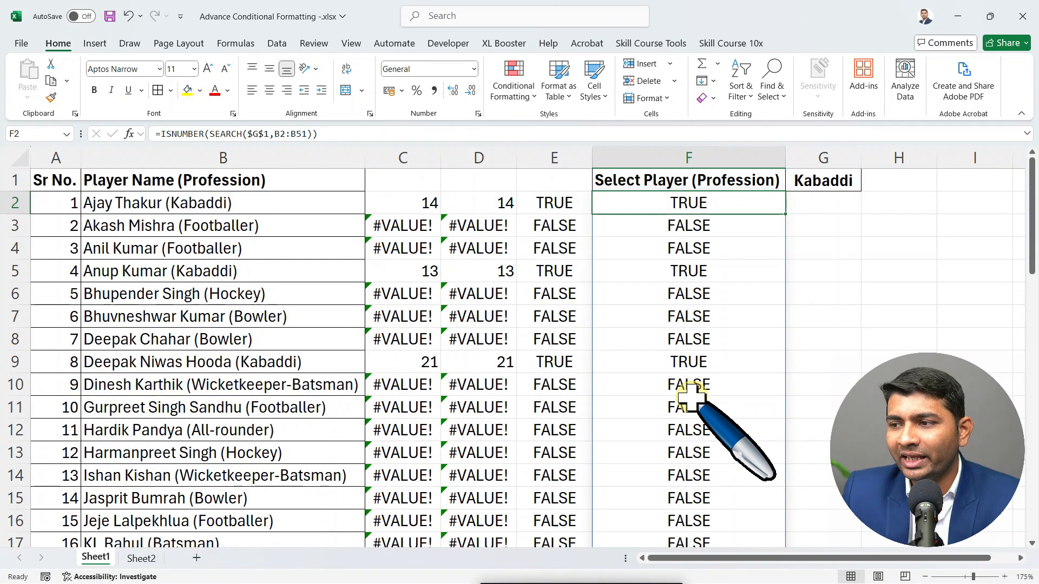
- Change the profession in G1 to lowercase kabaddi to test case sensitivity
left_click(823, 178)
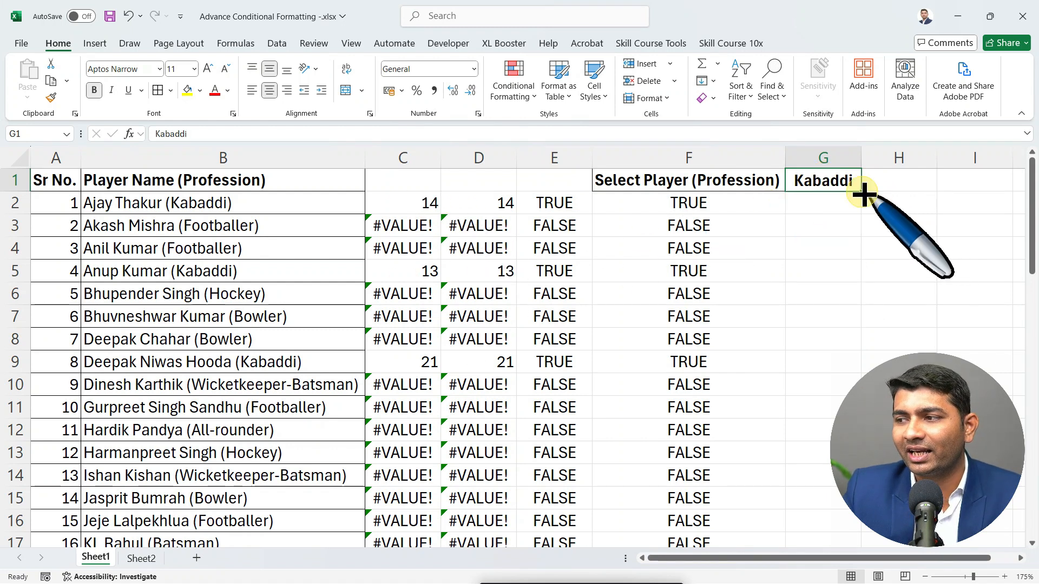
double_click(805, 180)
key("BackSpace")
type("k")
key("Return")
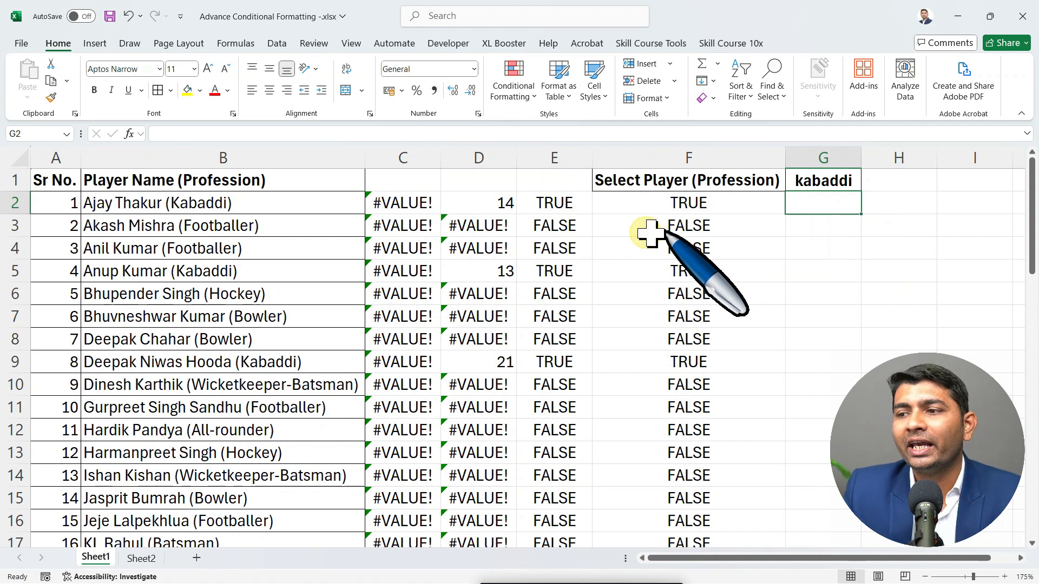
- Compare the FIND, SEARCH, ISNUMBER and combined formula results in columns C to F for the lowercase profession
left_click_drag(399, 204, 414, 453)
scroll(406, 453, "down", 14)
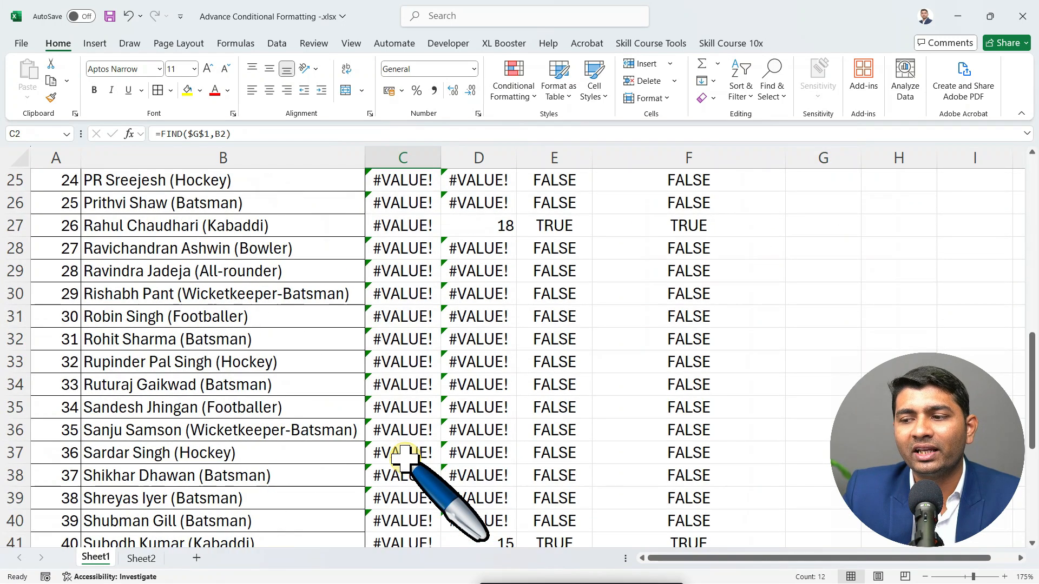
scroll(405, 459, "up", 5)
scroll(405, 459, "up", 9)
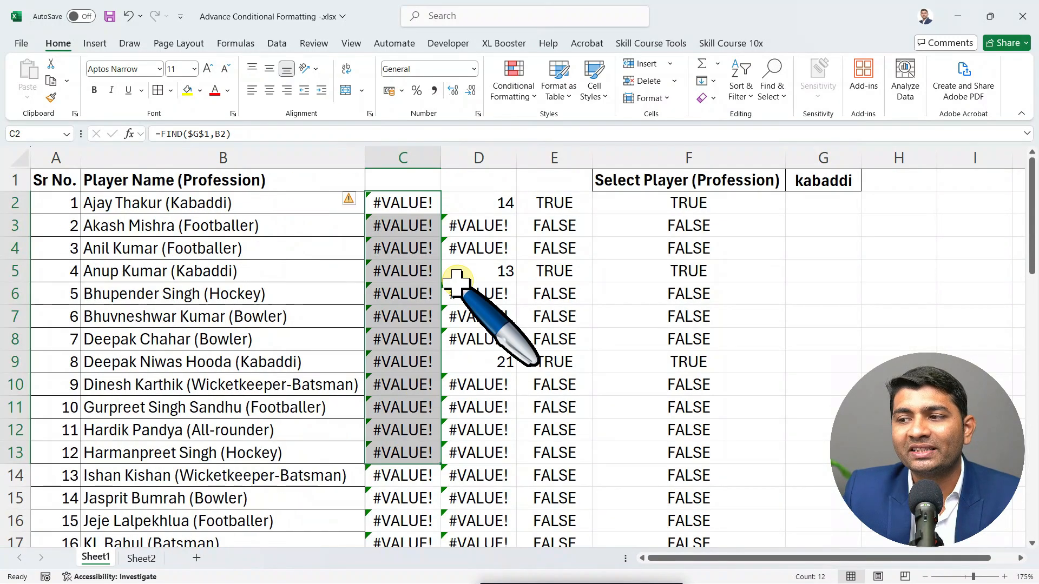
left_click_drag(482, 204, 484, 448)
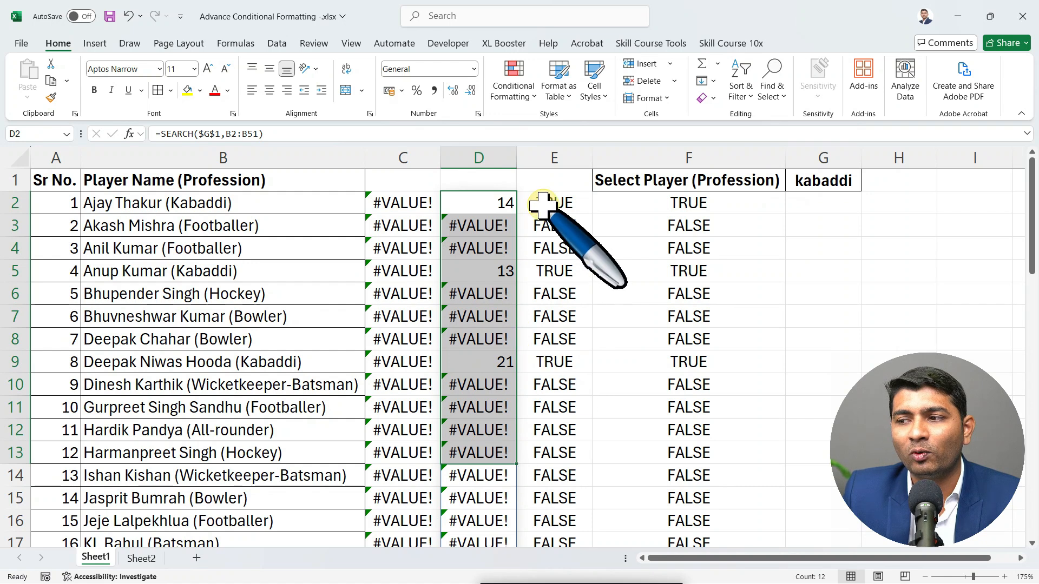
left_click_drag(542, 203, 563, 406)
left_click(698, 201)
left_click_drag(698, 202, 698, 414)
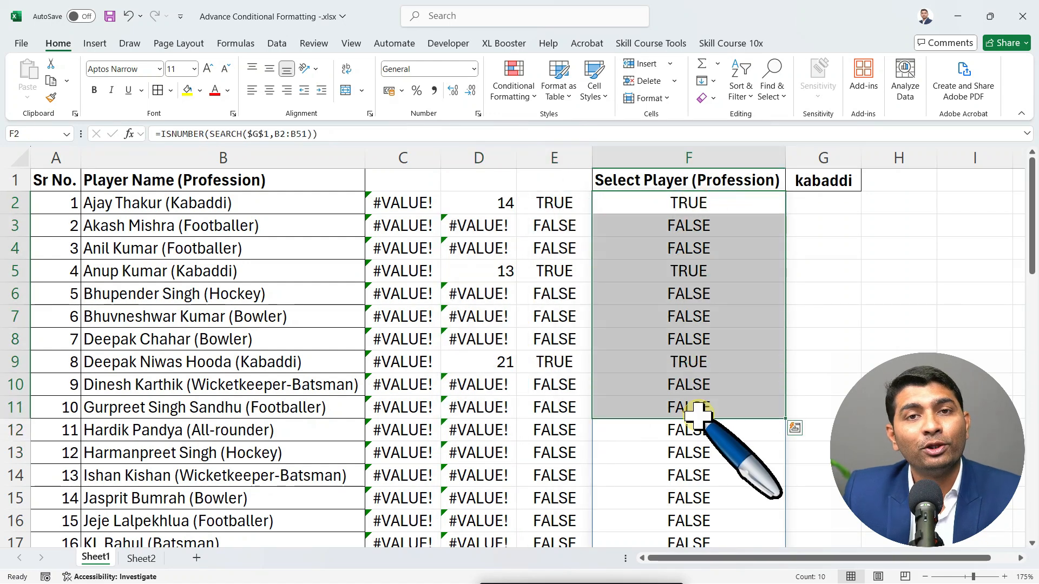
- Copy the full formula text =ISNUMBER(SEARCH($G$1,B2:B51)) from cell F2, leaving the cell as it is
double_click(702, 203)
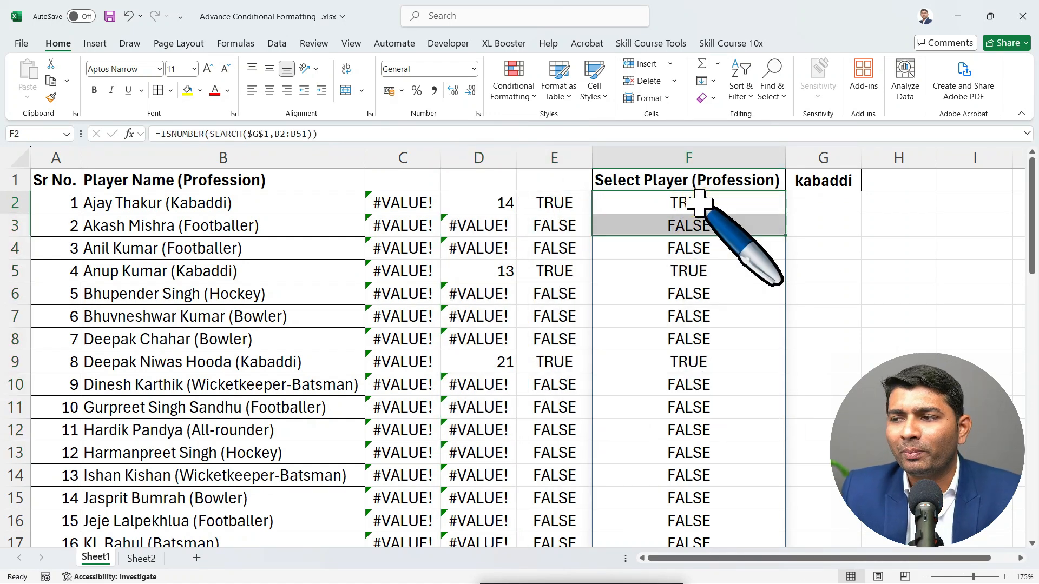
left_click_drag(598, 204, 868, 201)
key("Return")
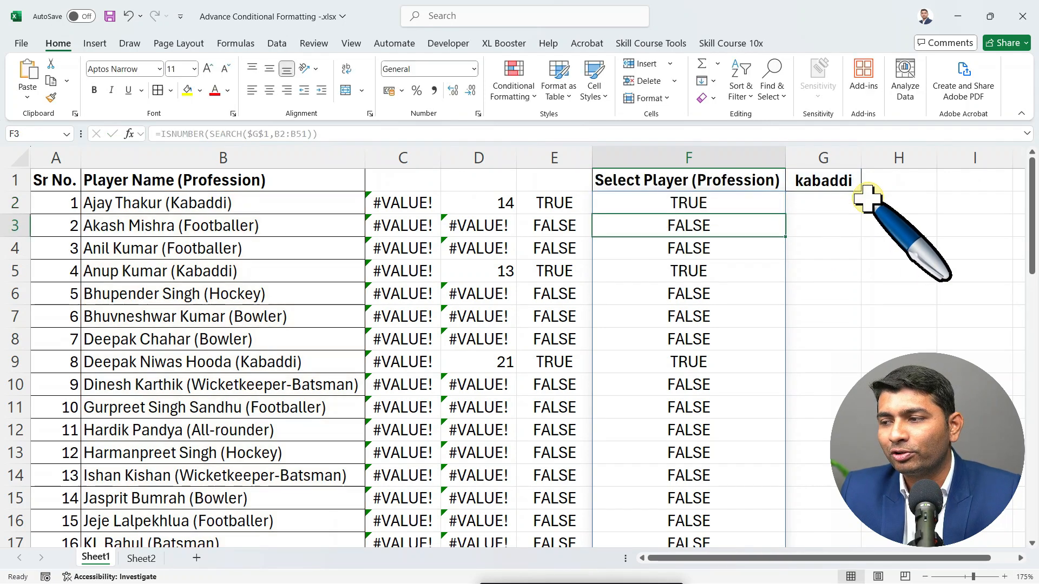
- Select the player names in B2:B51 and open a new conditional formatting rule for them
left_click(241, 207)
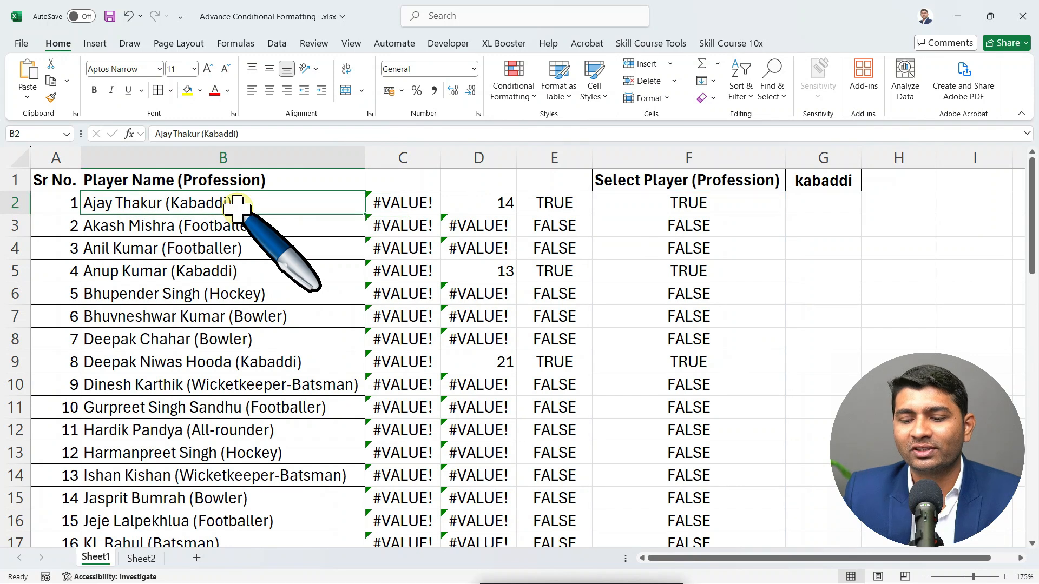
key("ctrl+shift+Down")
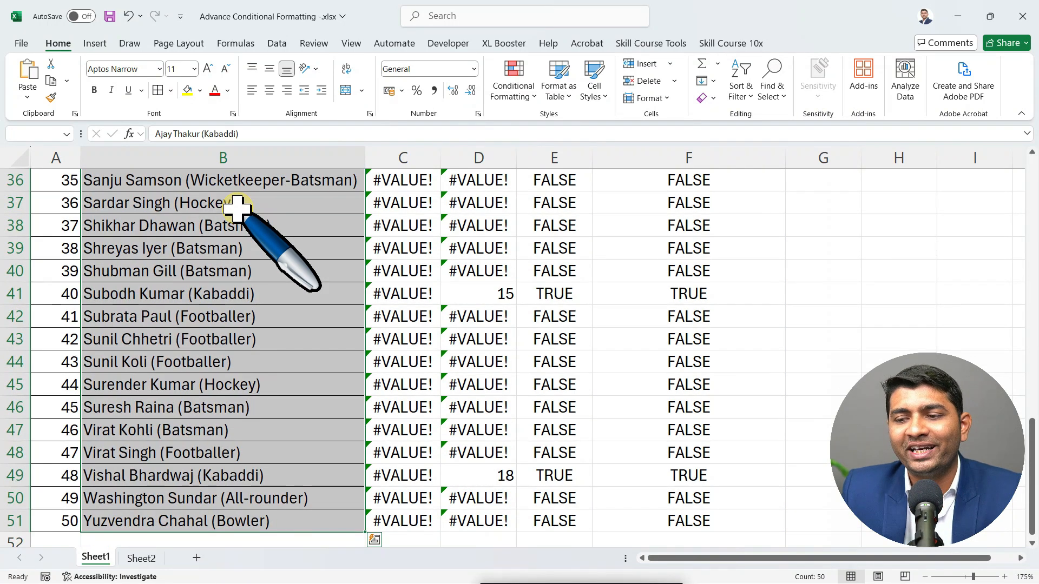
scroll(239, 208, "up", 12)
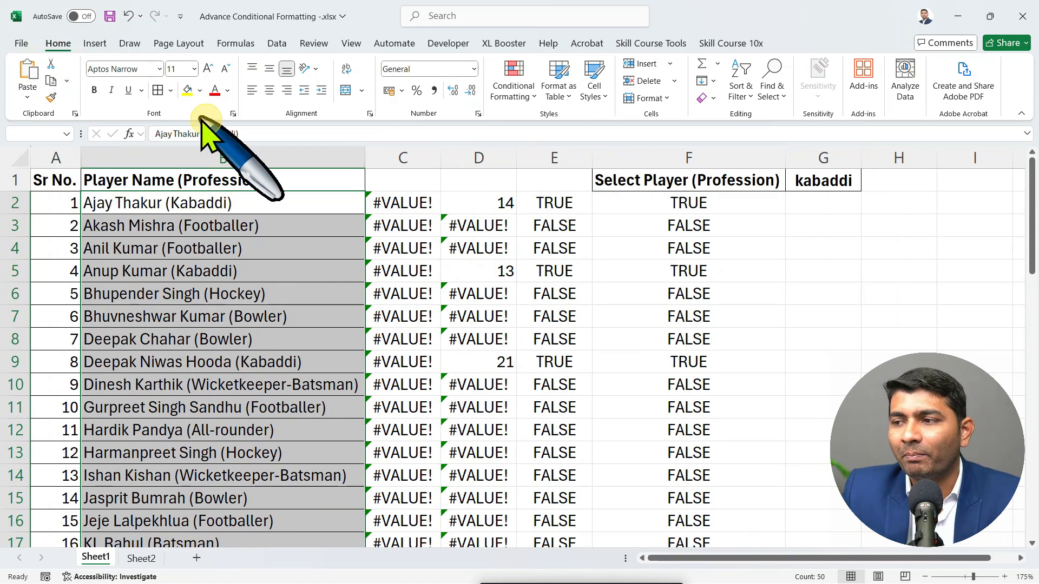
left_click(514, 87)
left_click(566, 257)
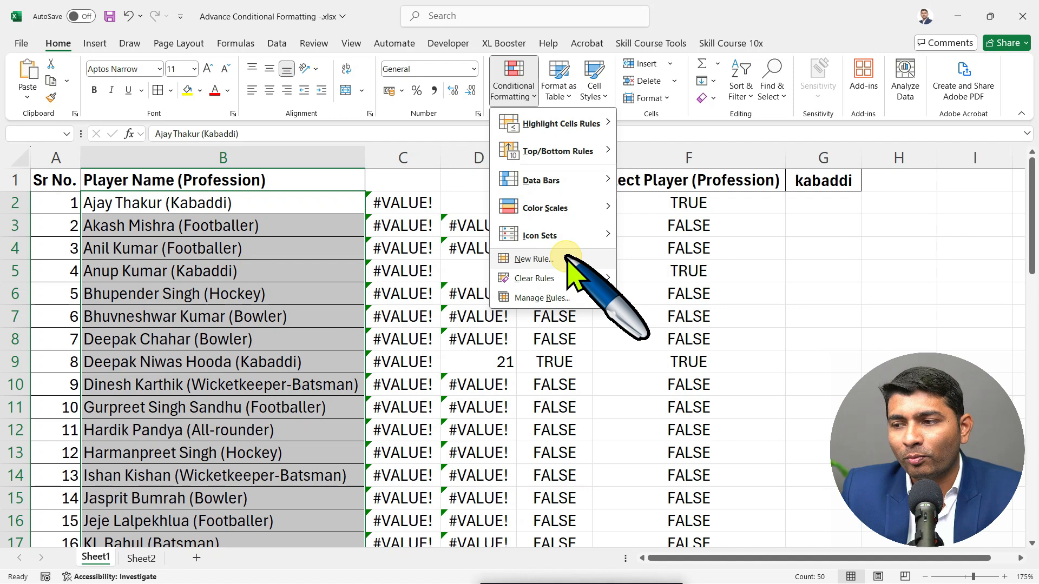
left_click(565, 257)
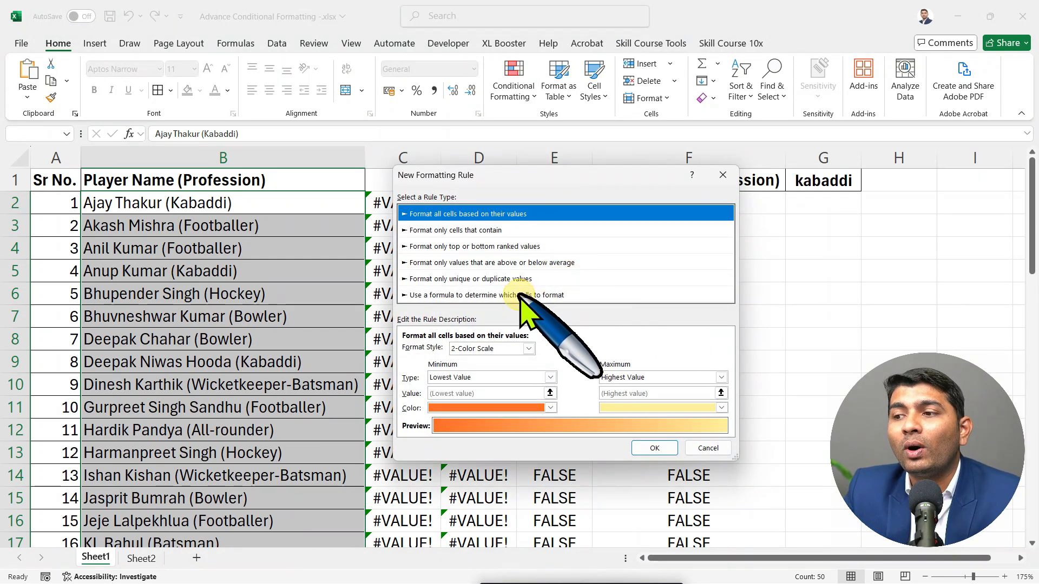
- Set the new rule to use a formula and enter =ISNUMBER(SEARCH($G$1,B2:B51)) as its condition
left_click(467, 295)
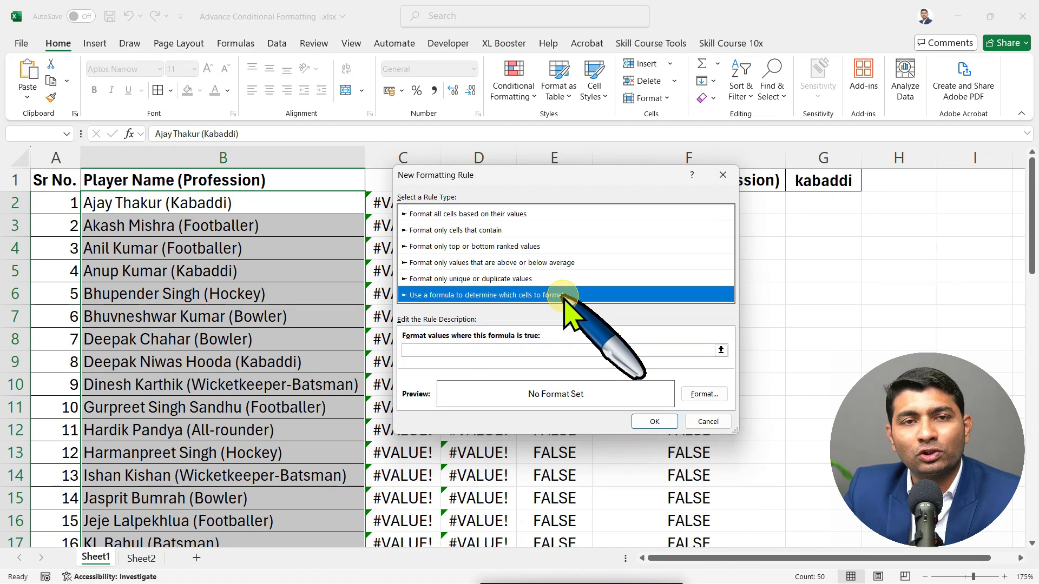
left_click(483, 349)
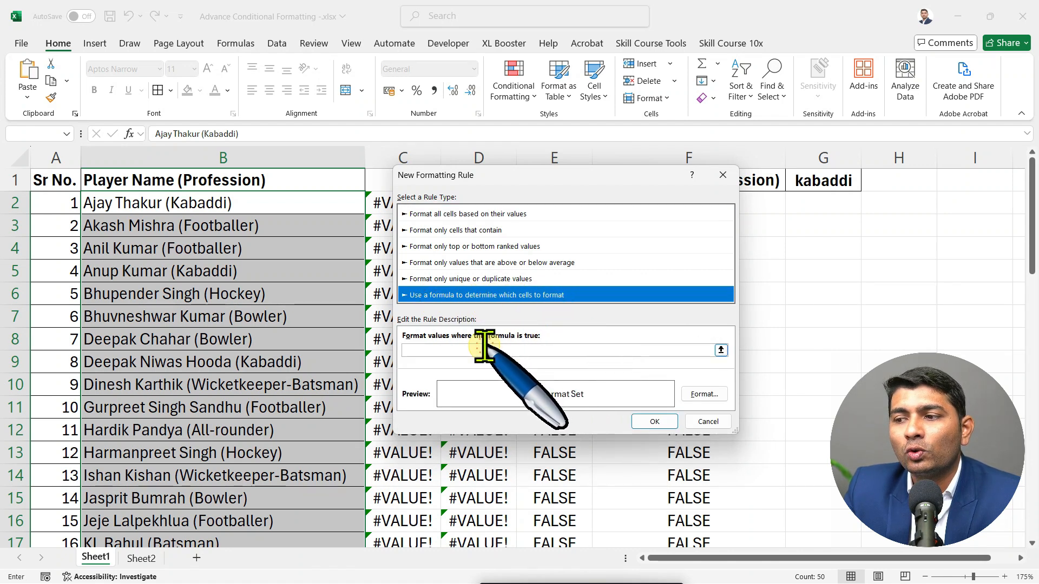
type("=ISNUMBER(SEARCH($G$1,B2:B51))")
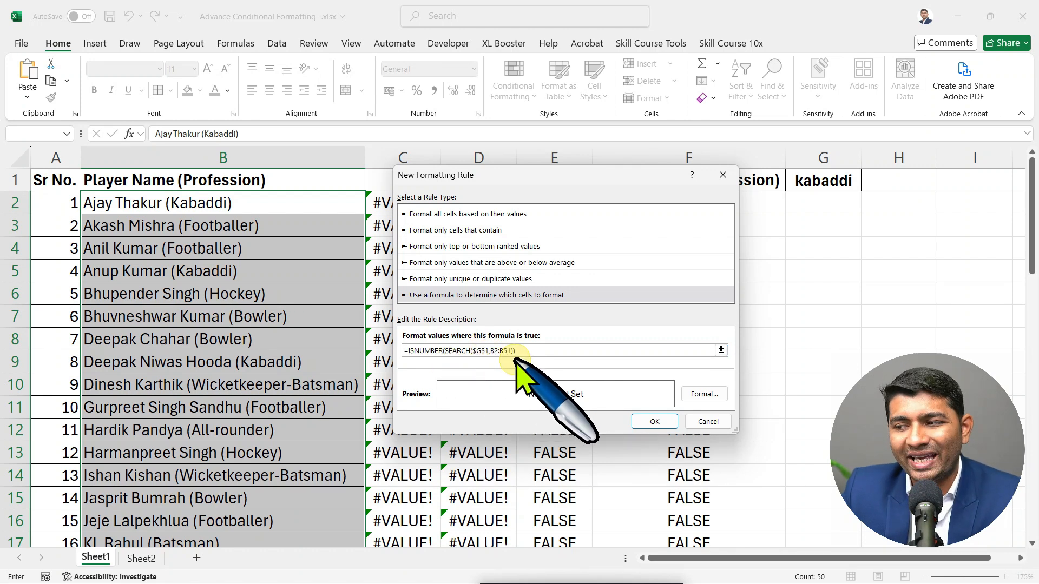
- Give the rule a light green fill, apply it, and check the highlighted players down column B
left_click(704, 395)
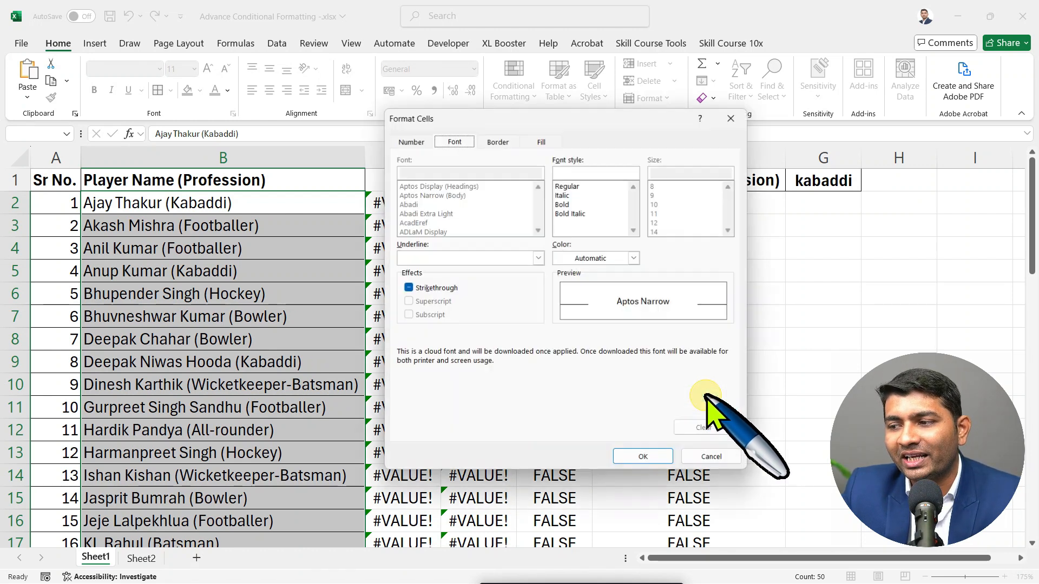
left_click(544, 141)
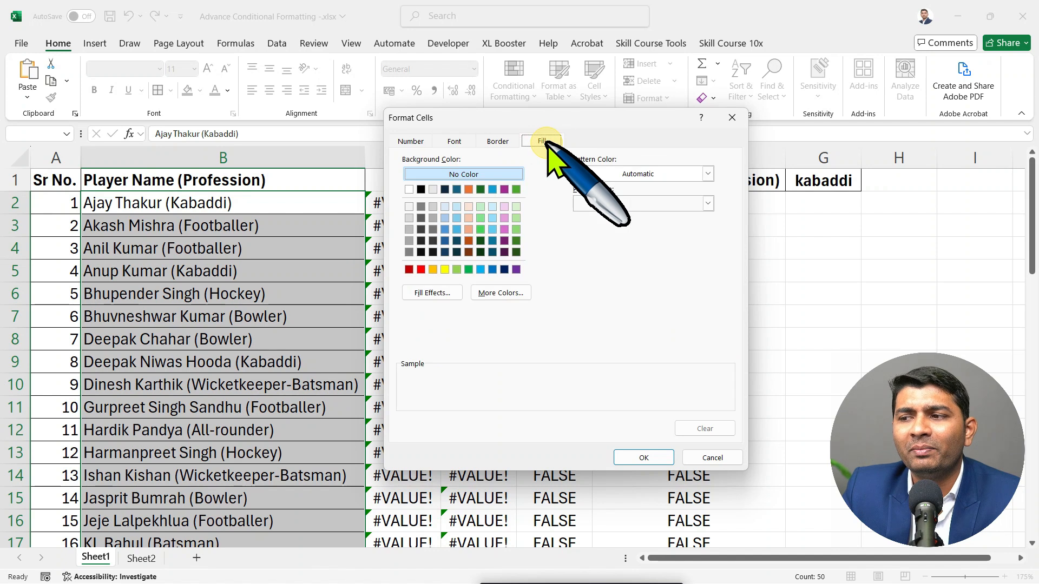
left_click(515, 229)
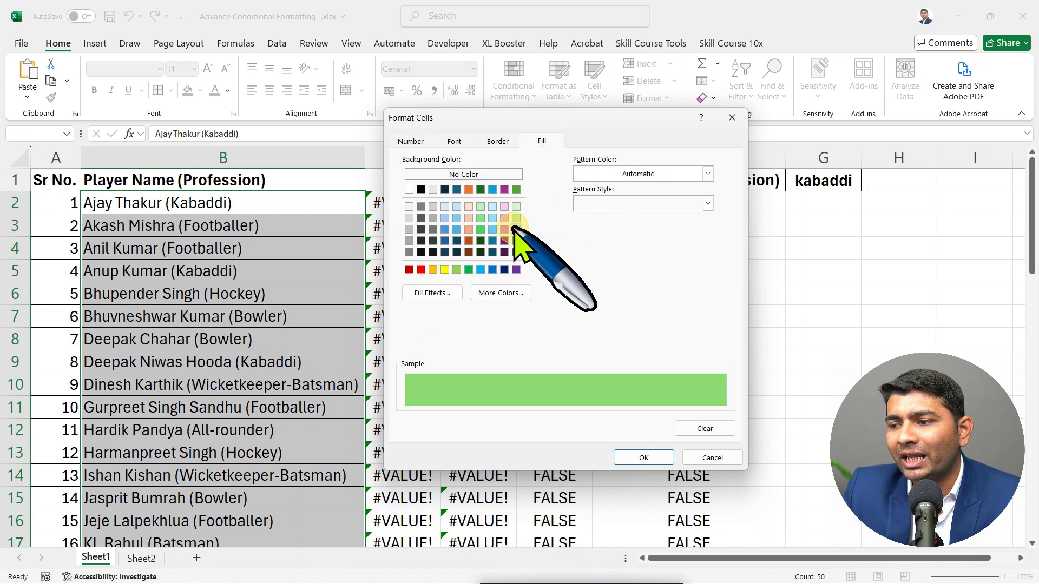
left_click(642, 457)
left_click(654, 422)
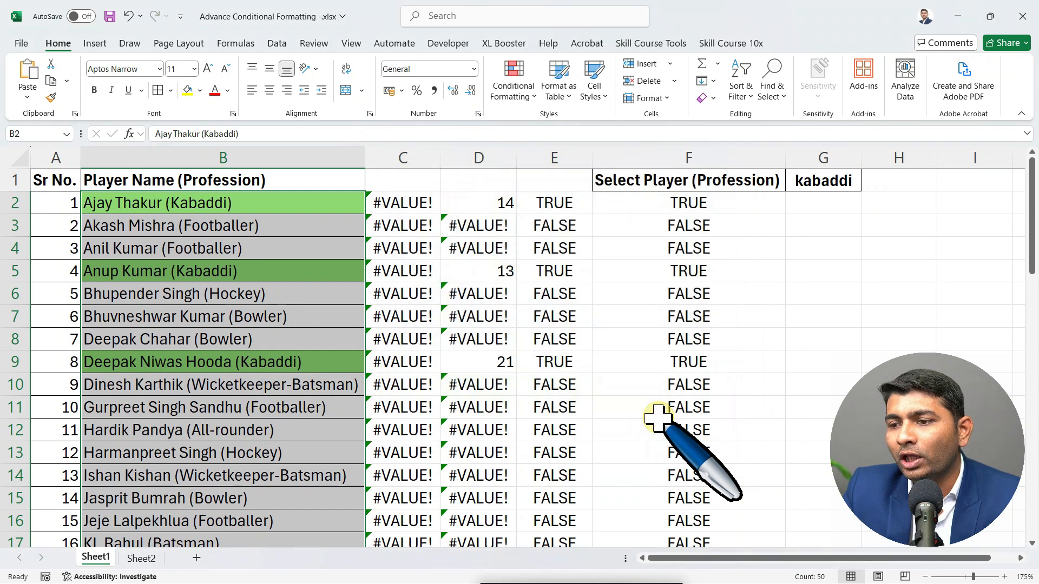
scroll(362, 335, "down", 10)
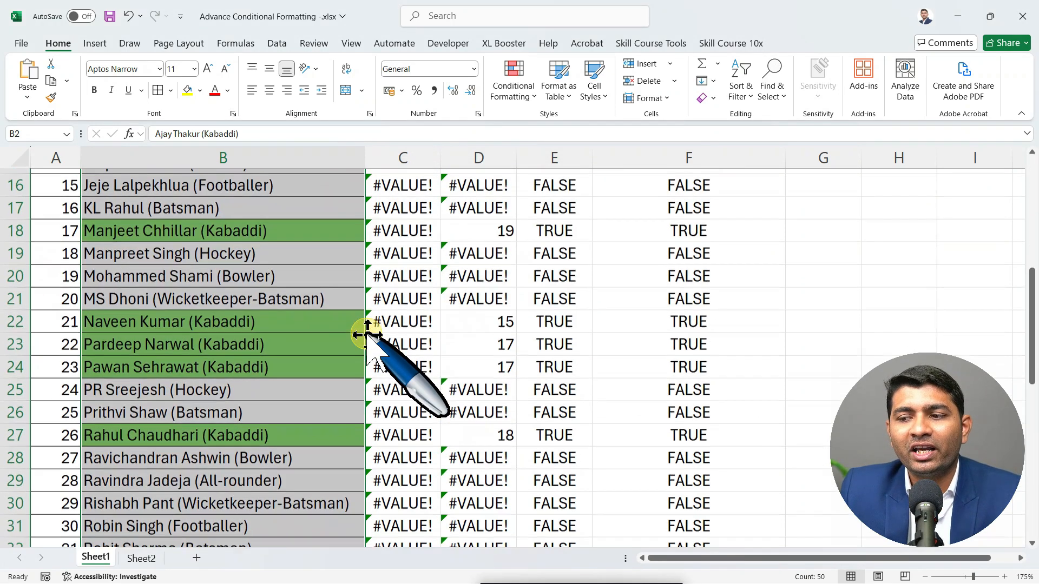
scroll(368, 335, "down", 4)
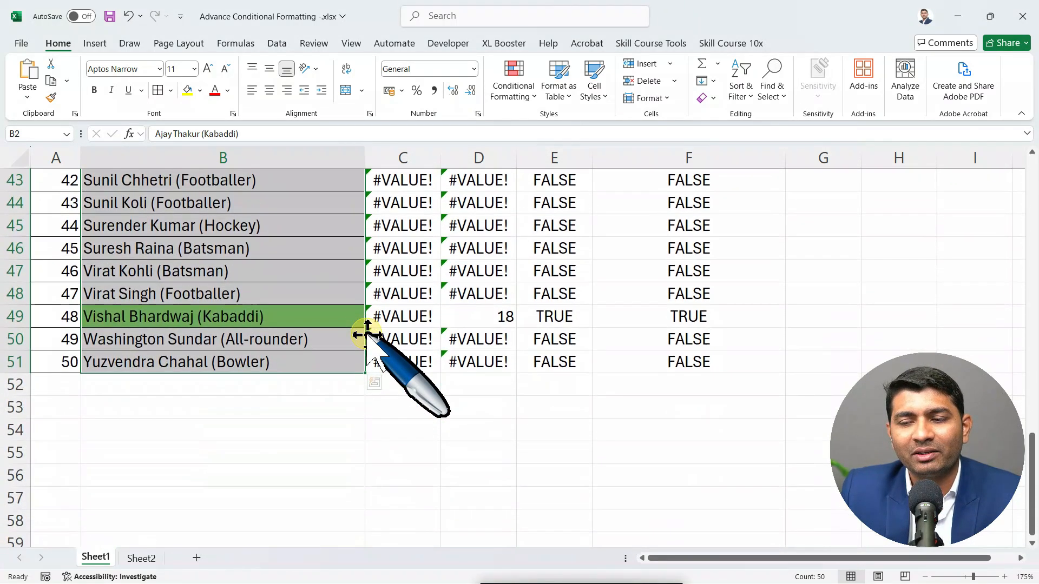
scroll(368, 335, "up", 14)
- Change the profession in G1 to hockey and review which players are highlighted
left_click(823, 184)
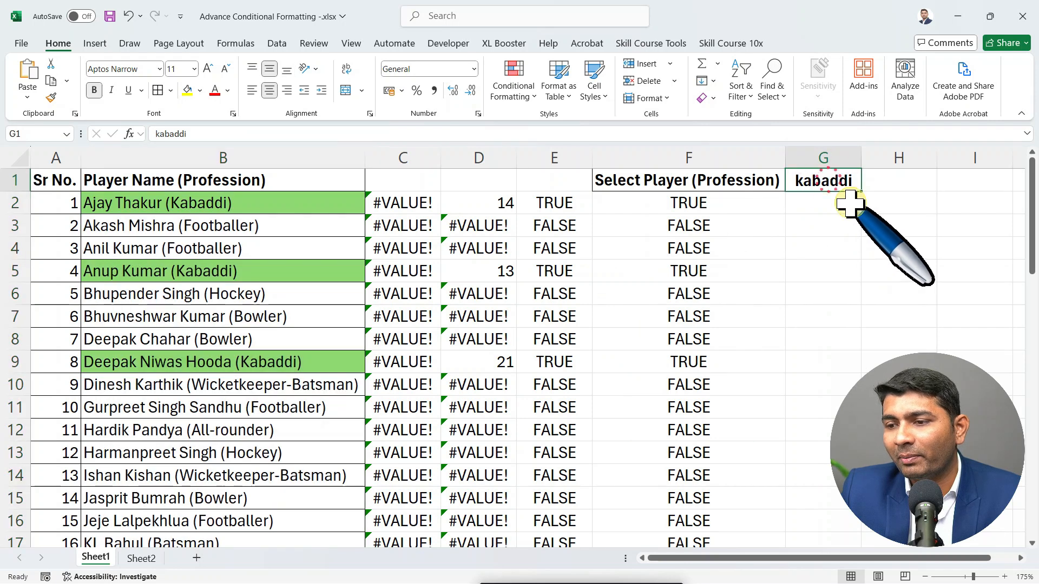
type("hockey")
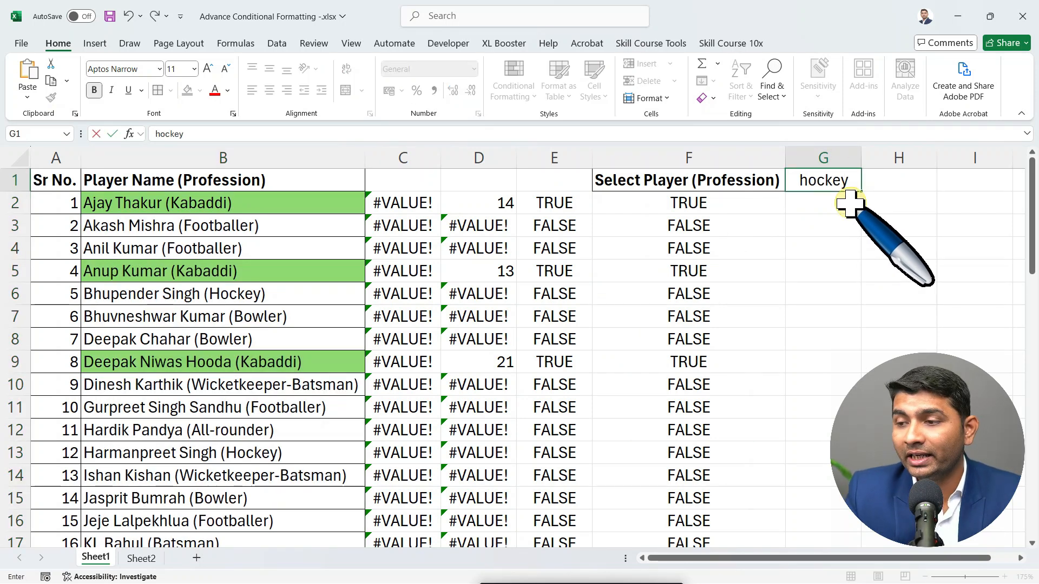
key("Return")
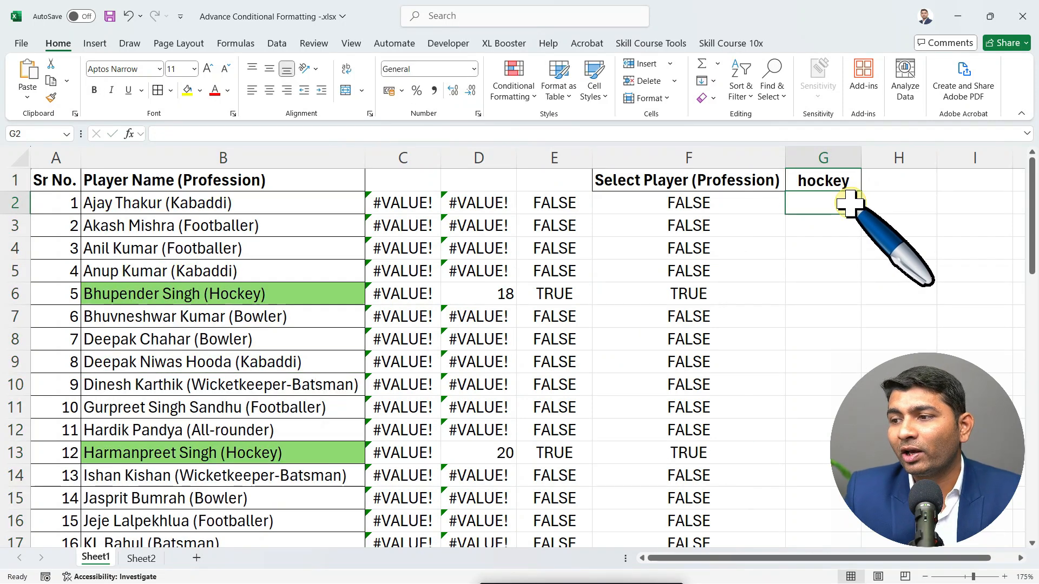
scroll(335, 295, "down", 11)
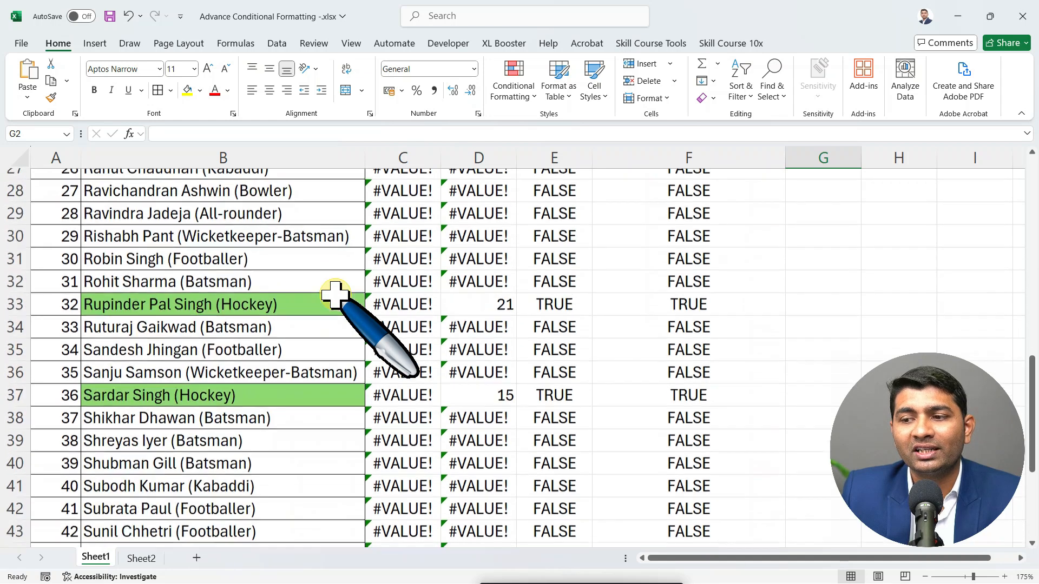
scroll(335, 295, "up", 11)
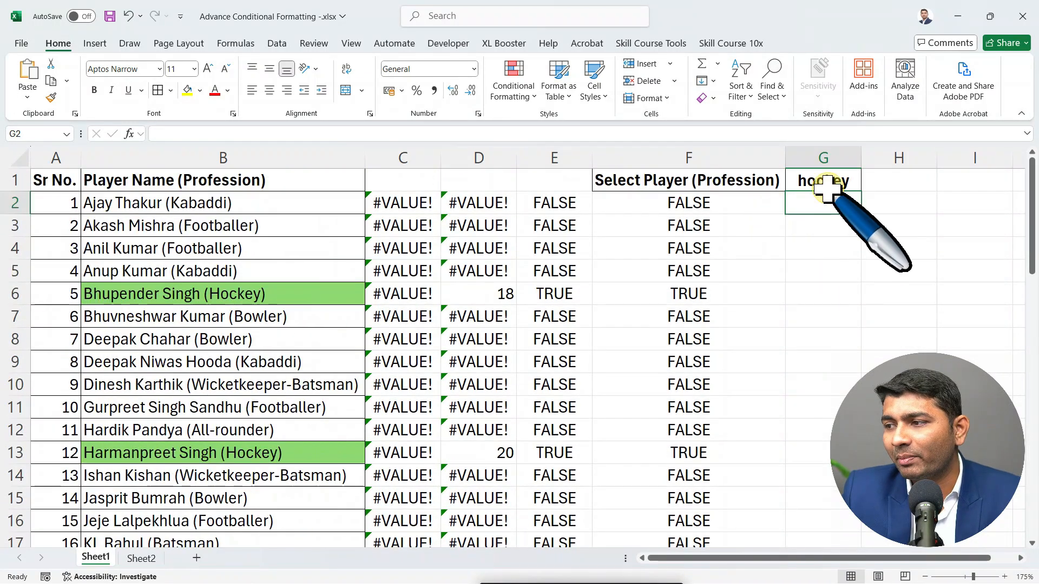
- Change the profession in G1 to batsman and review the highlighting through the whole player list
left_click(836, 185)
type("batsman")
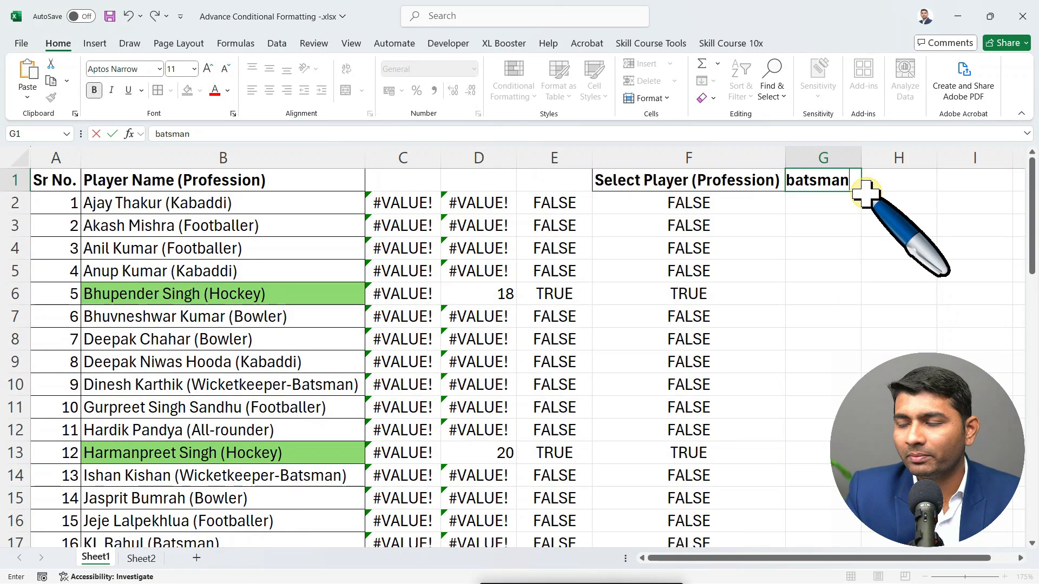
key("Return")
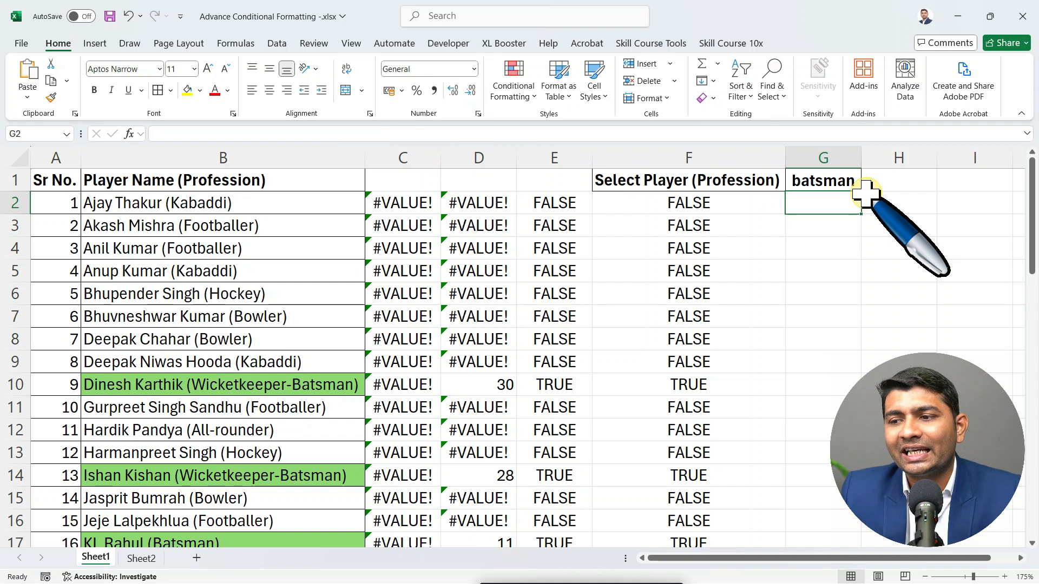
scroll(336, 314, "down", 12)
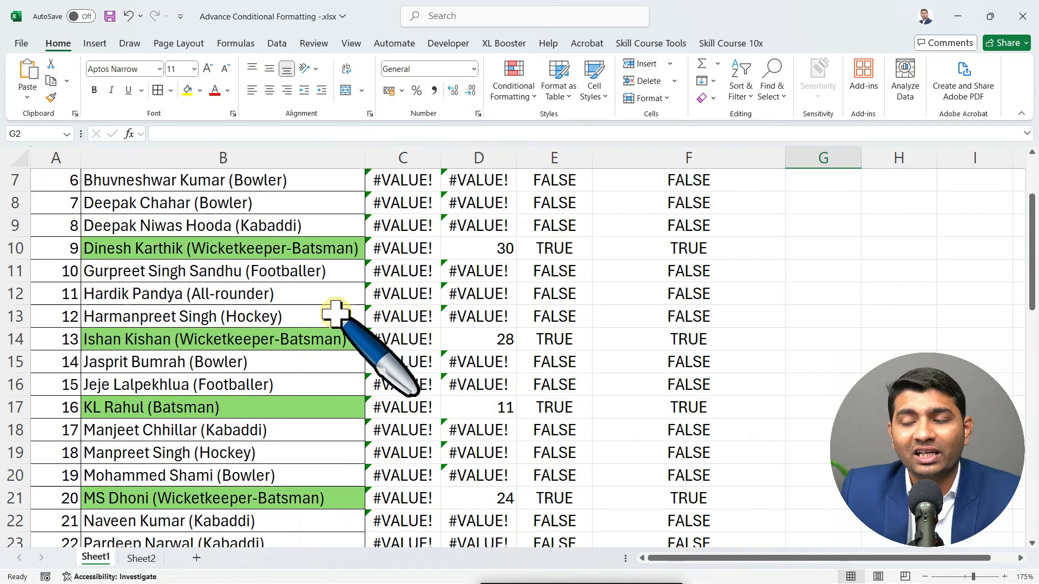
scroll(336, 313, "down", 1)
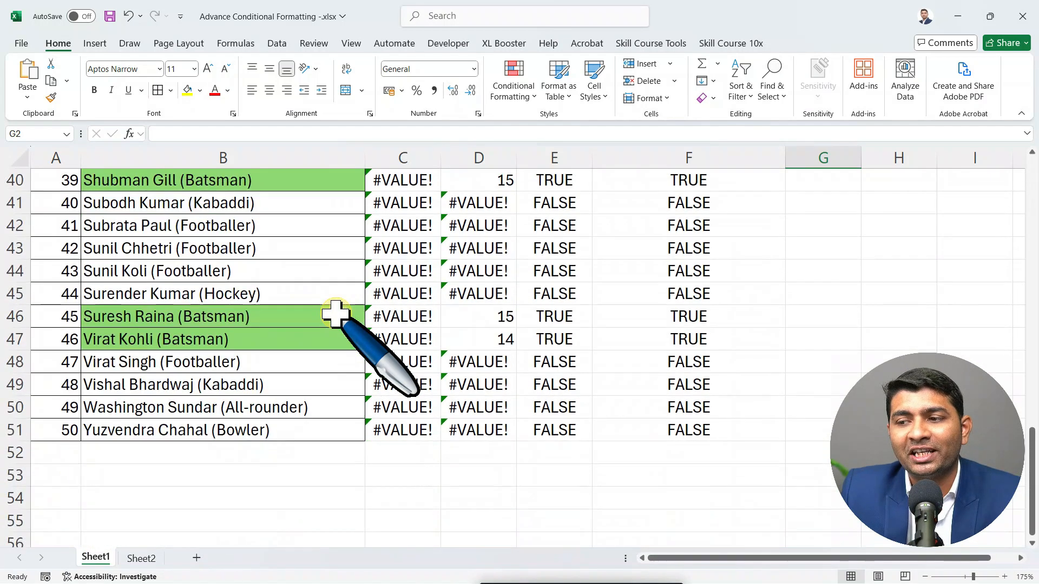
scroll(335, 314, "up", 13)
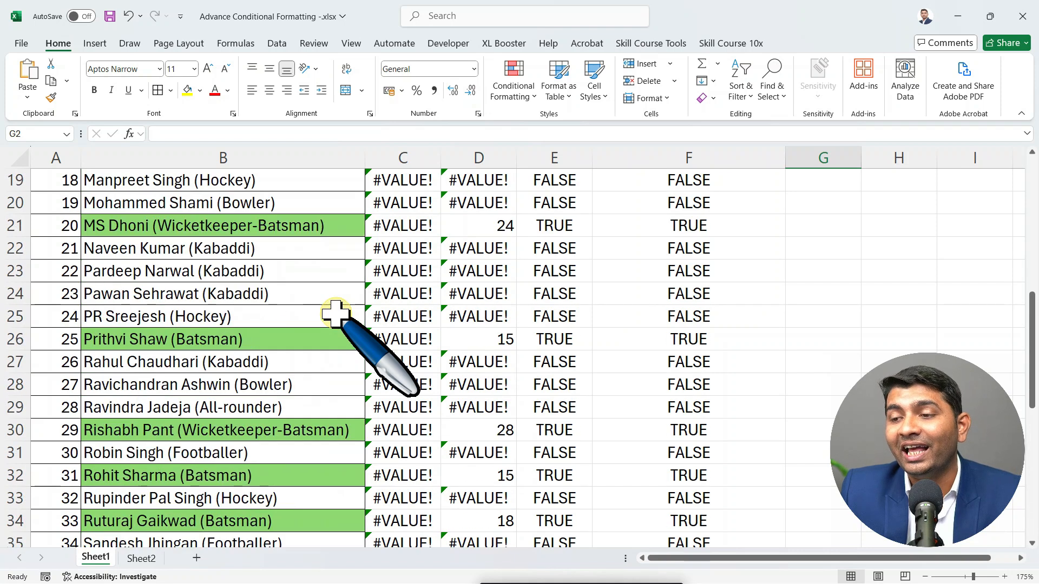
- Misspell the profession in G1 as batsmann to test how the highlighting reacts to a typo
left_click(834, 179)
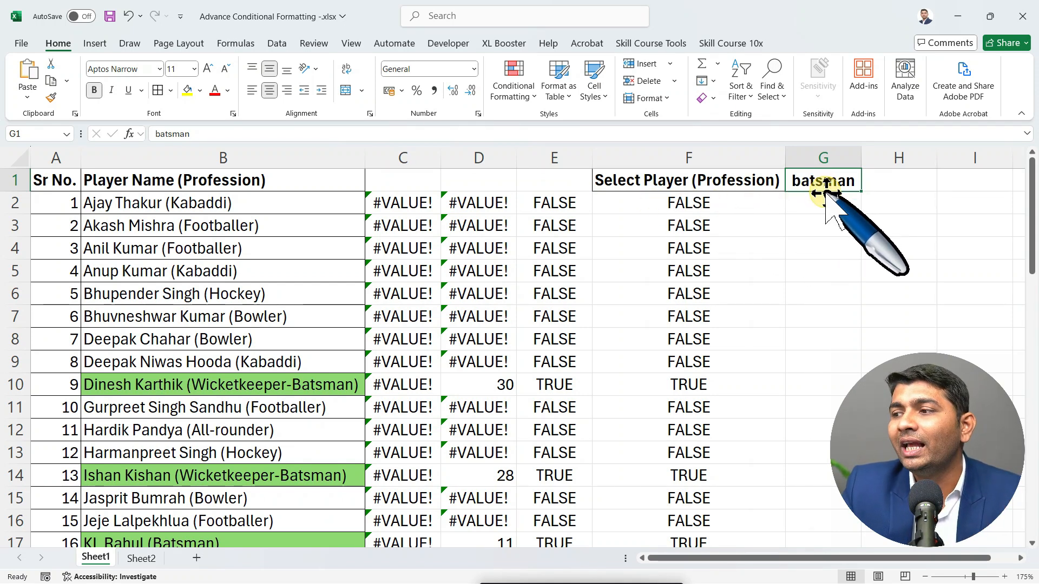
double_click(853, 180)
type("n")
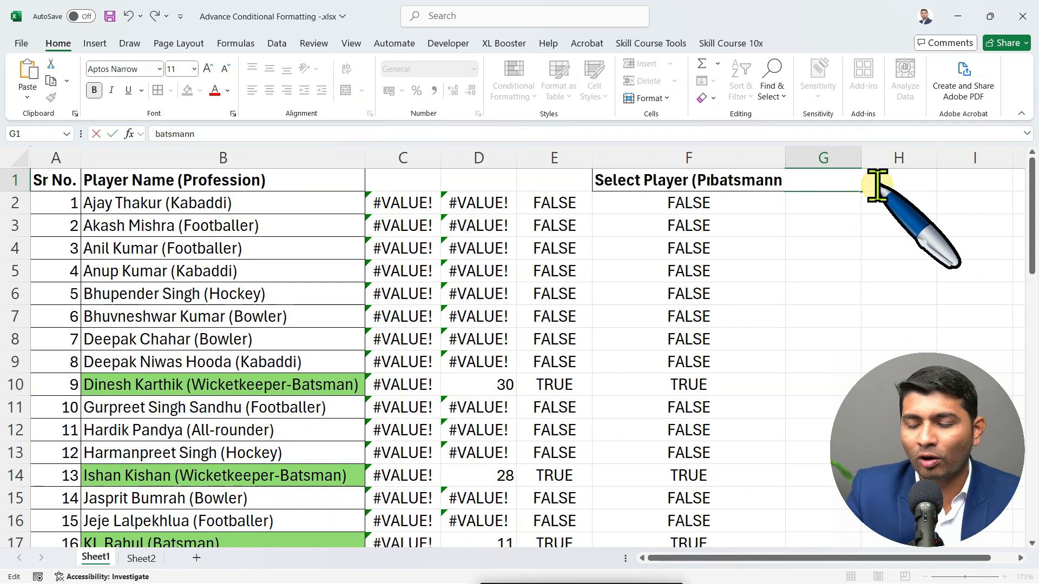
key("Return")
key("Up")
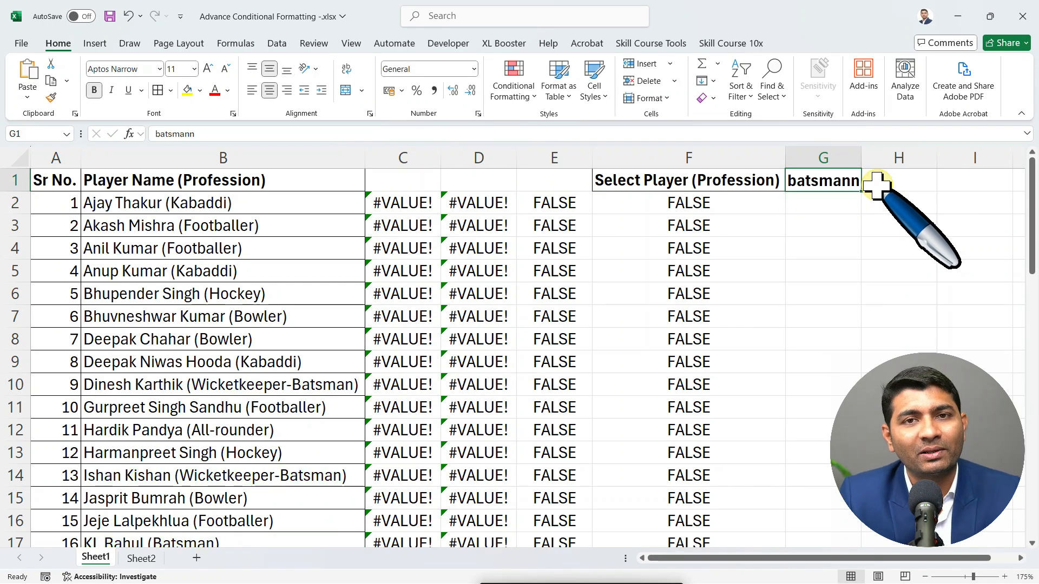
scroll(672, 301, "down", 8)
scroll(674, 300, "up", 8)
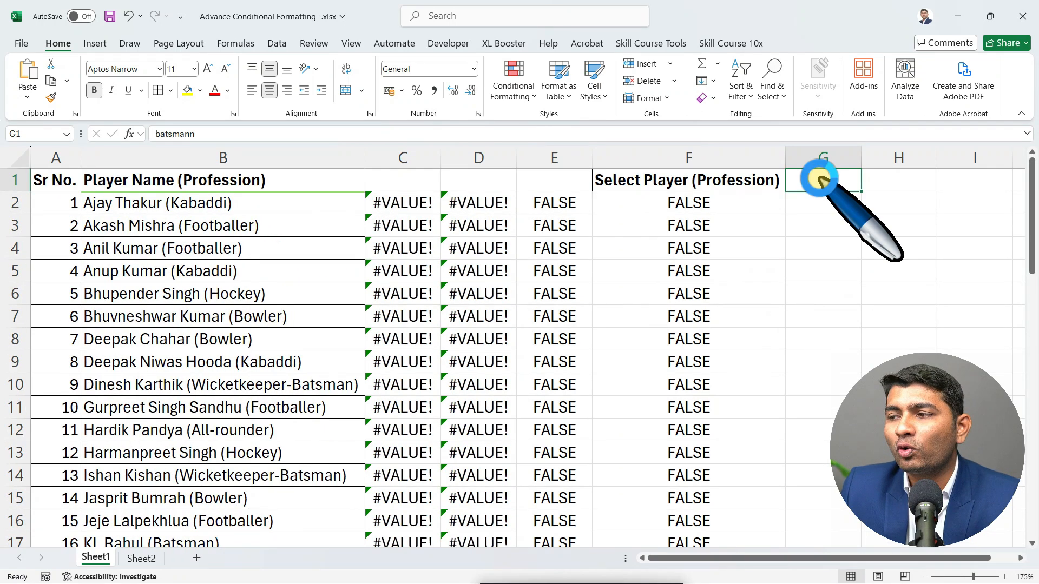
- Clear the profession in G1, then look over the list of professions in column A of Sheet2
key("Delete")
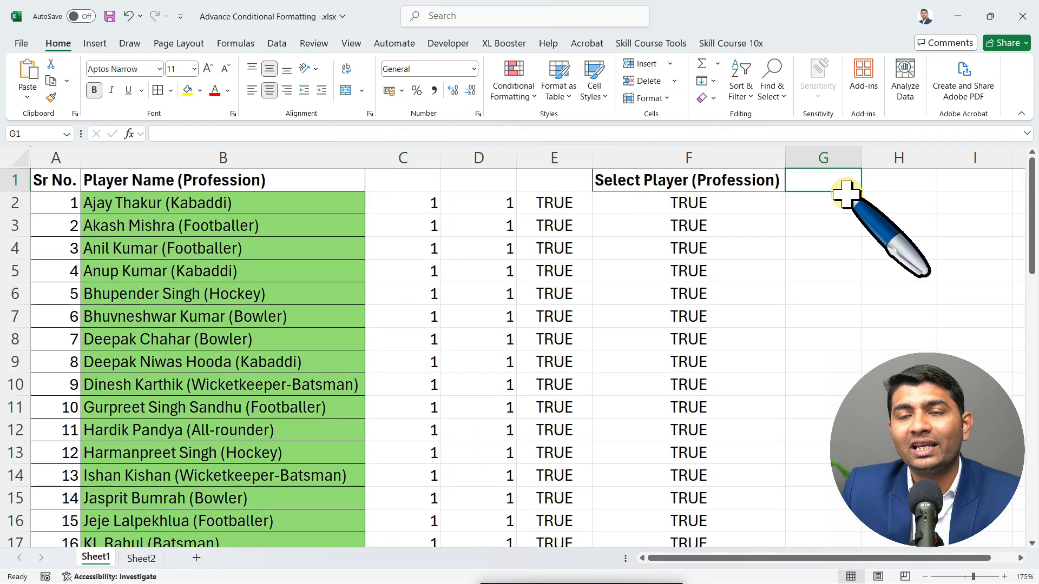
left_click(141, 558)
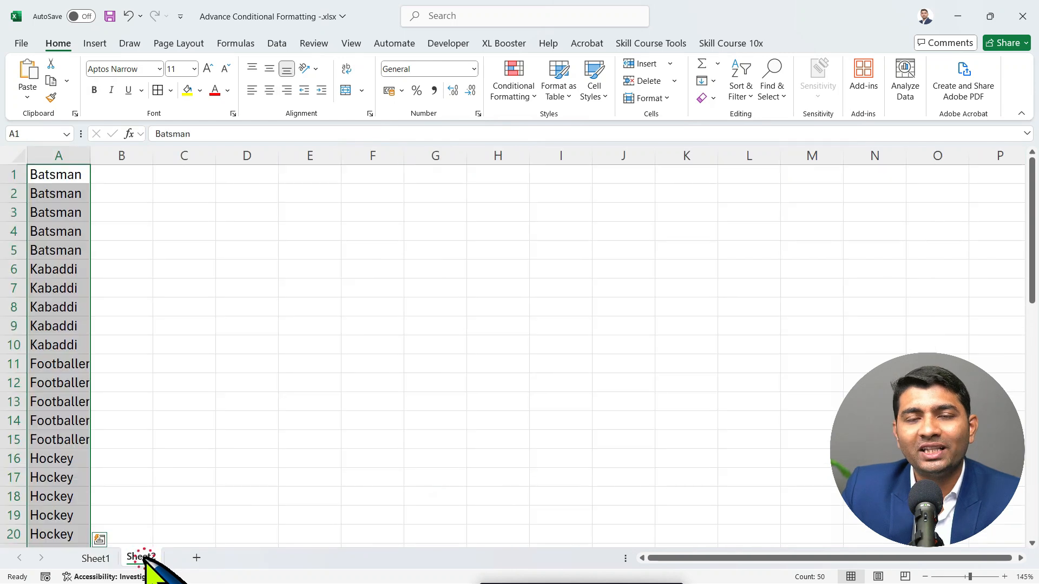
left_click(58, 479)
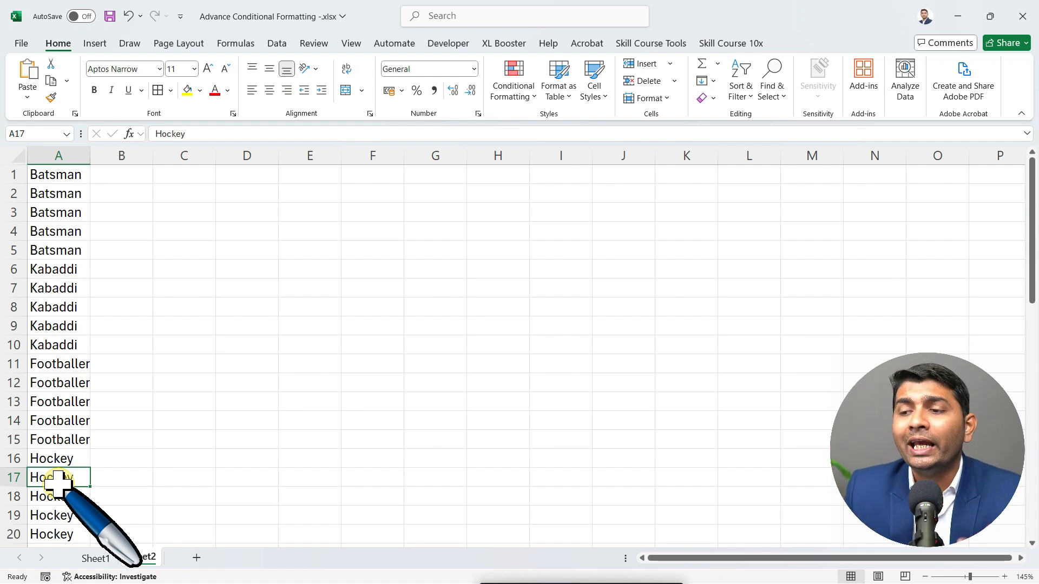
left_click(100, 559)
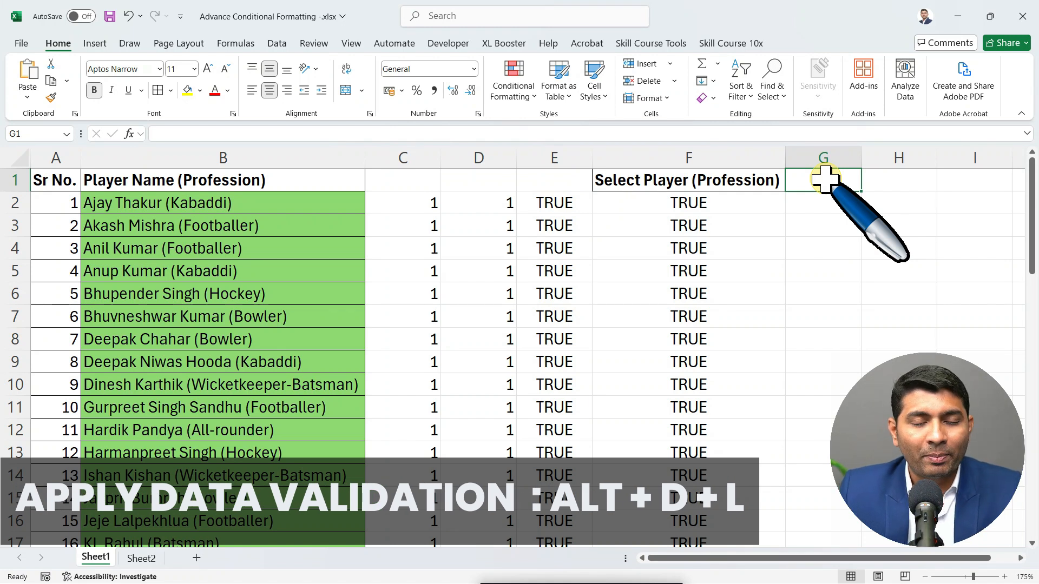
- Start a data validation rule for cell G1 on Sheet1 that allows only values from a List
key("alt")
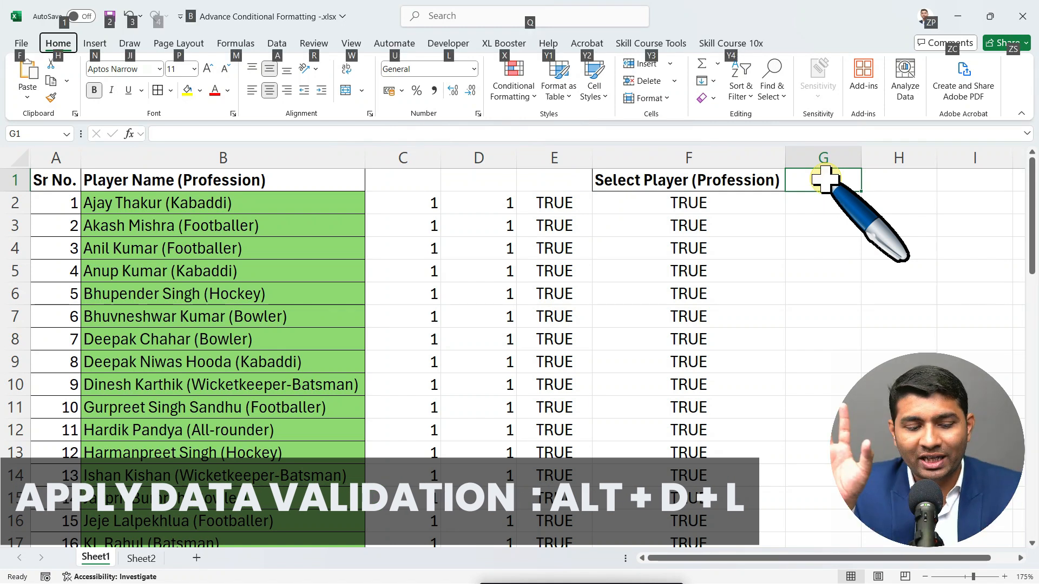
key("d")
key("l")
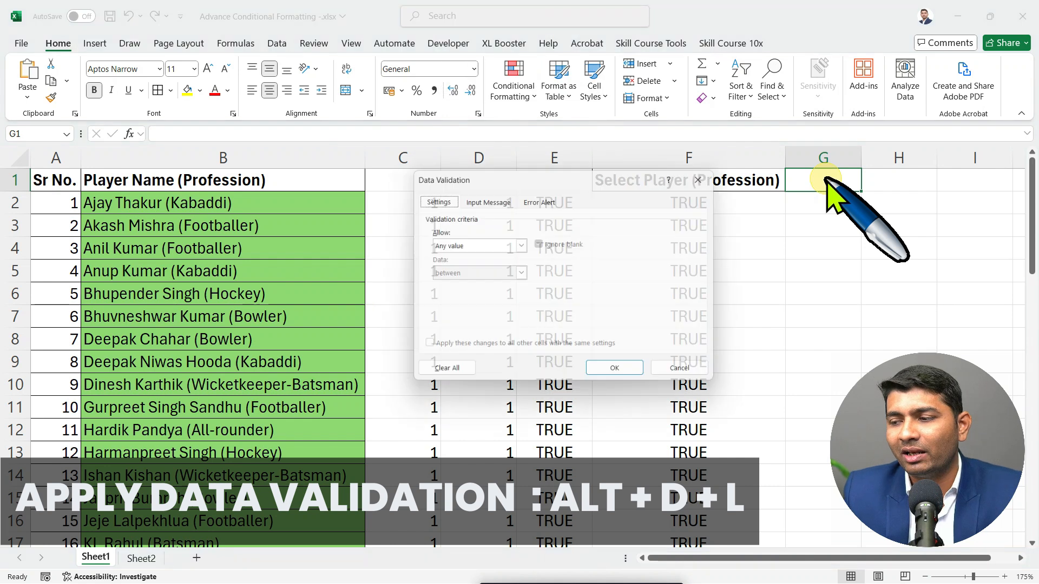
left_click_drag(591, 176, 573, 235)
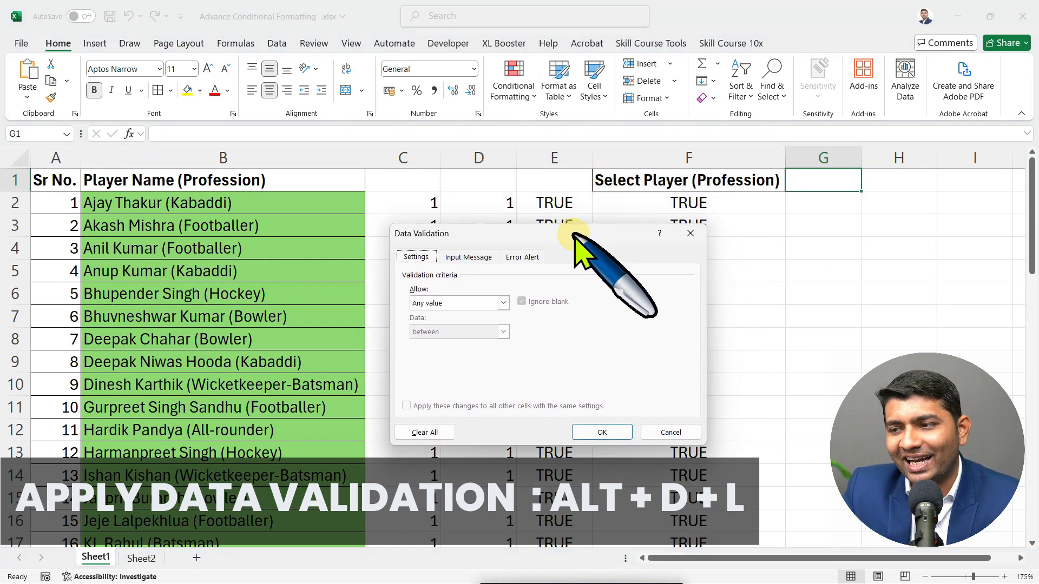
left_click(454, 303)
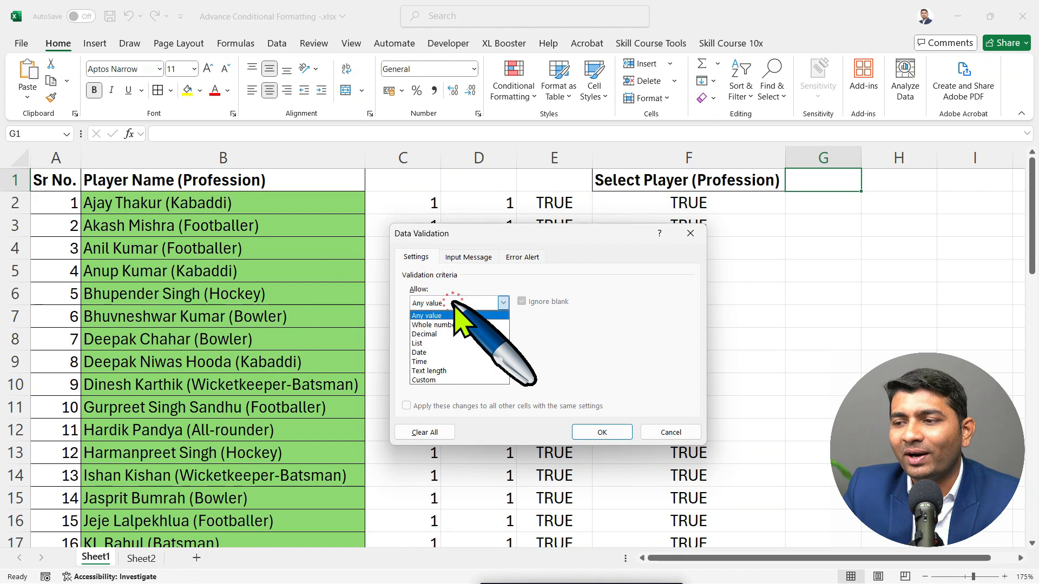
left_click(449, 343)
left_click(458, 360)
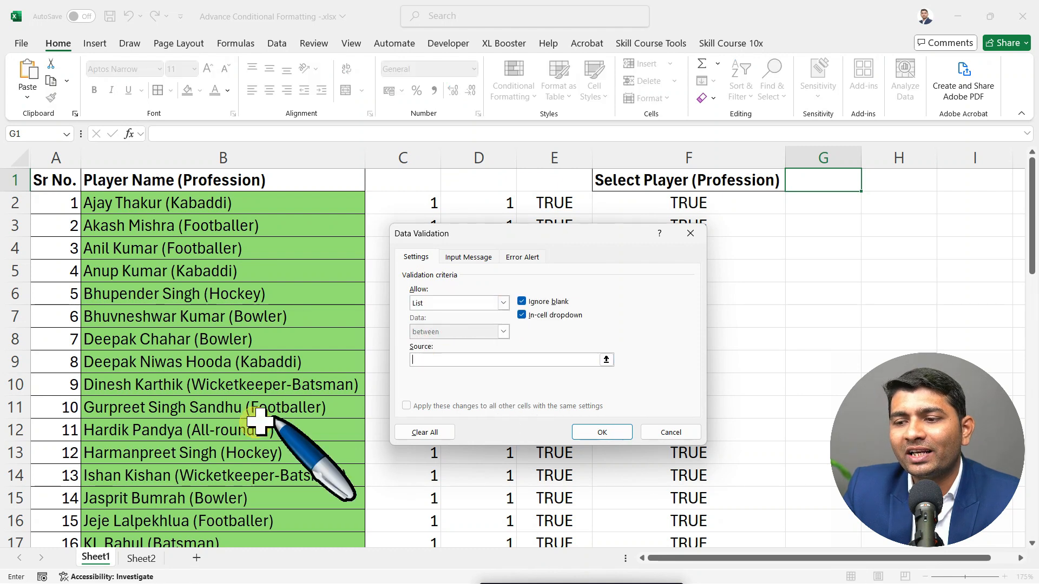
- Set the validation list source for G1 to Sheet2!$A$1:$A$50 and apply the rule
left_click(142, 558)
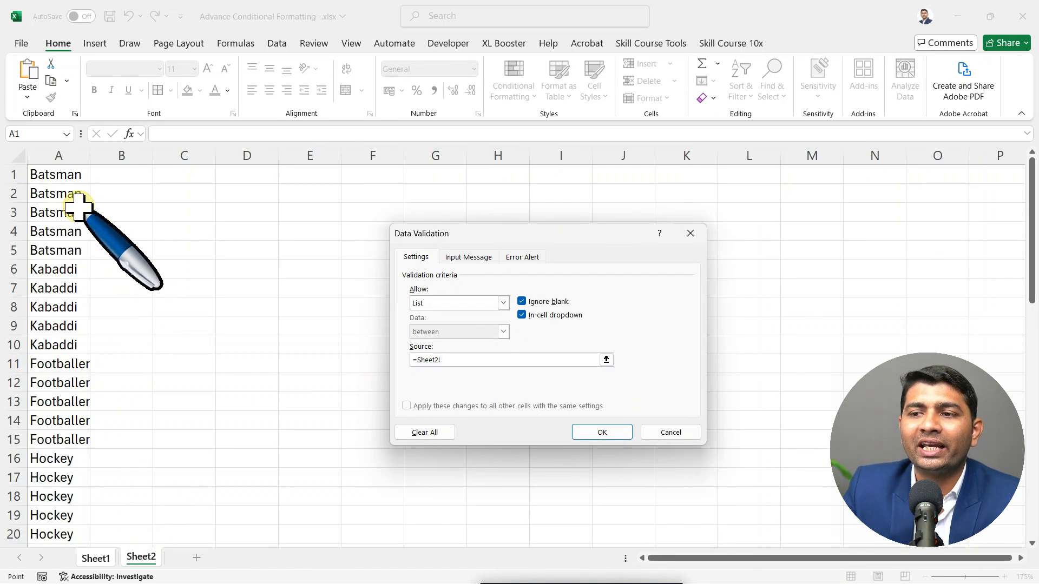
left_click(64, 176)
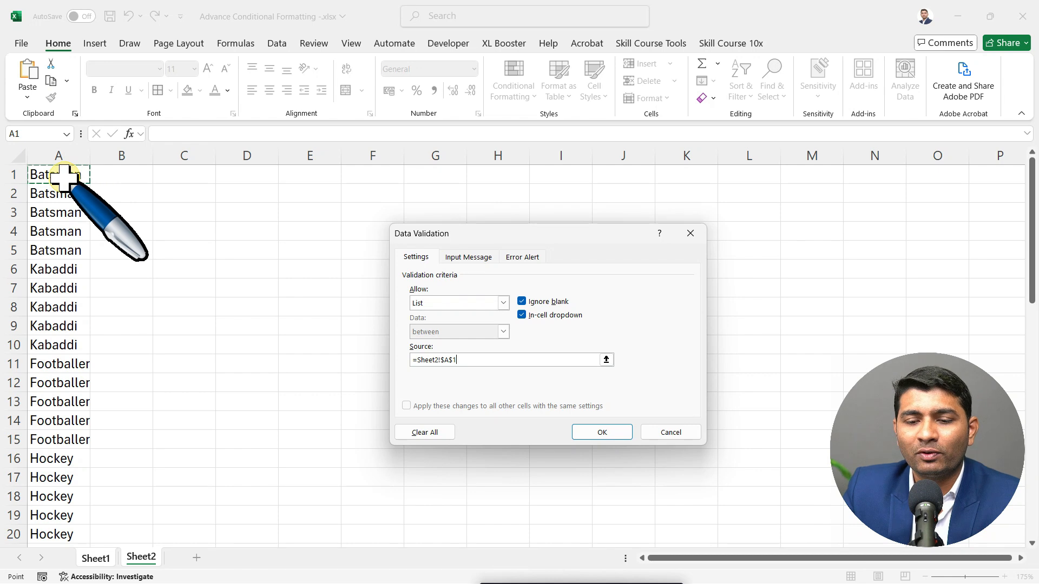
key("ctrl+shift+Down")
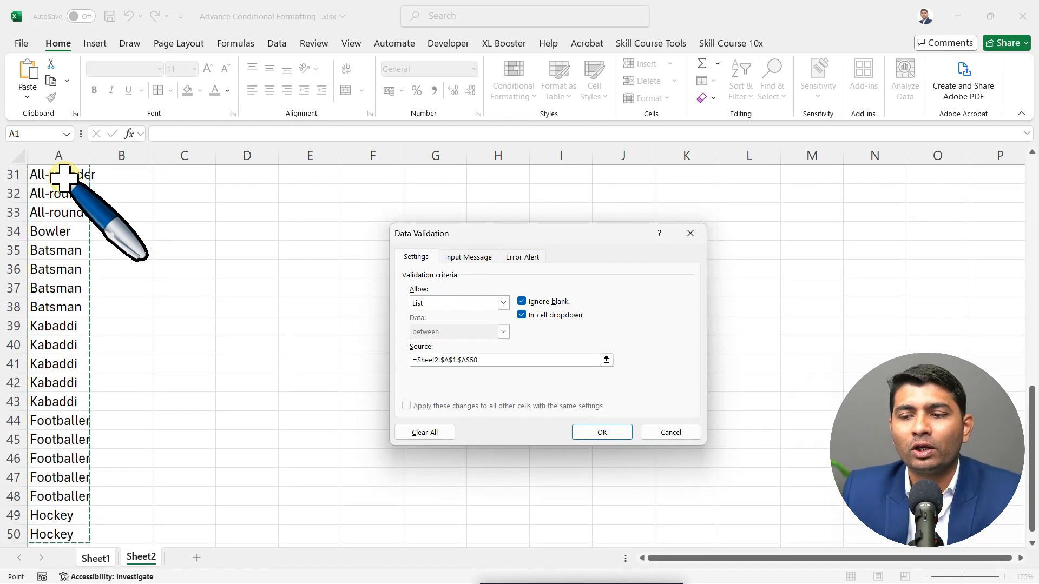
left_click(602, 432)
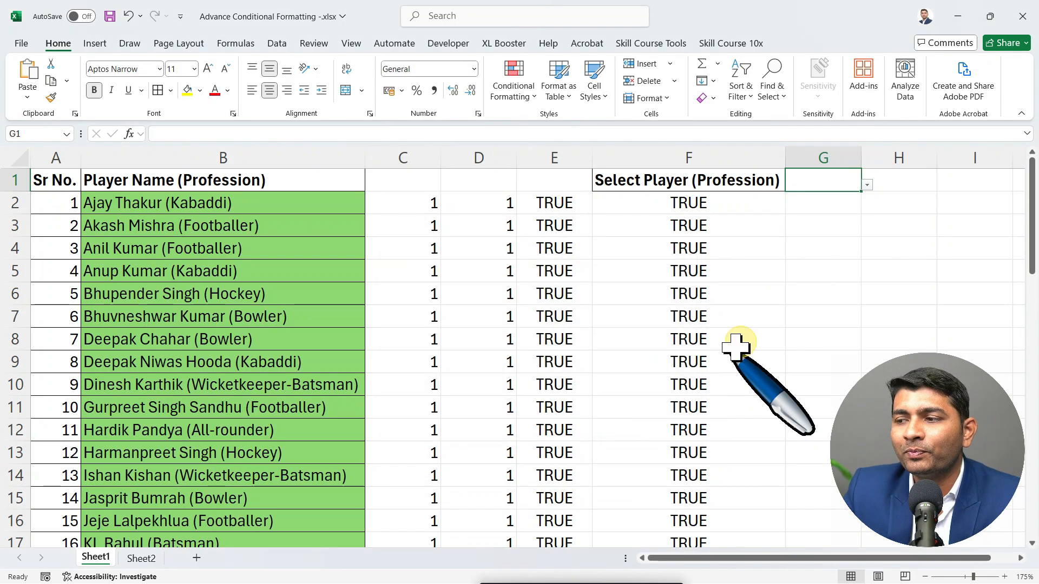
- Compare the dropdown choices in G1 with the repeated professions listed in column A of Sheet2
left_click(867, 185)
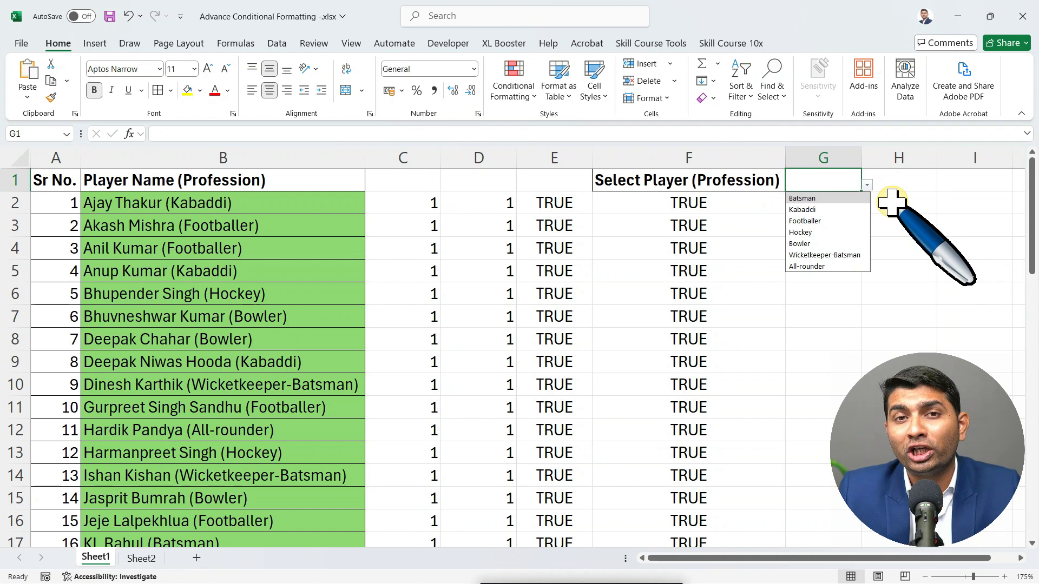
left_click(142, 559)
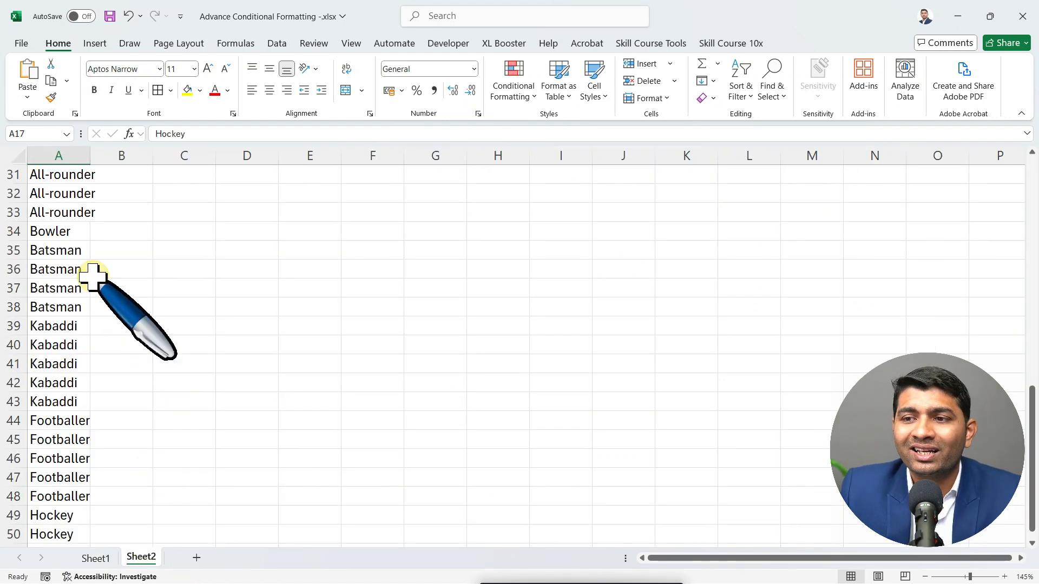
scroll(92, 276, "up", 10)
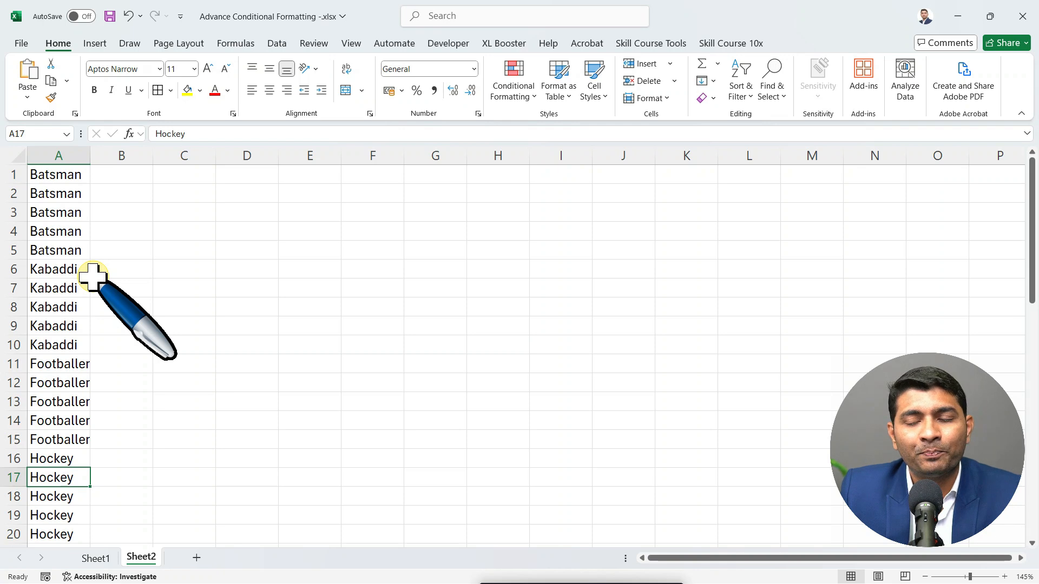
left_click(97, 557)
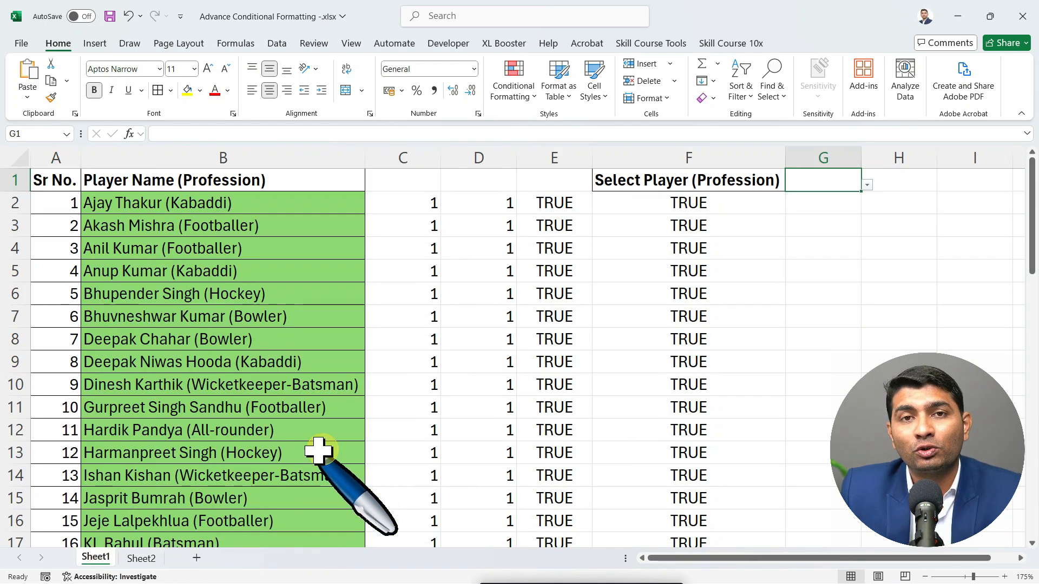
left_click(867, 185)
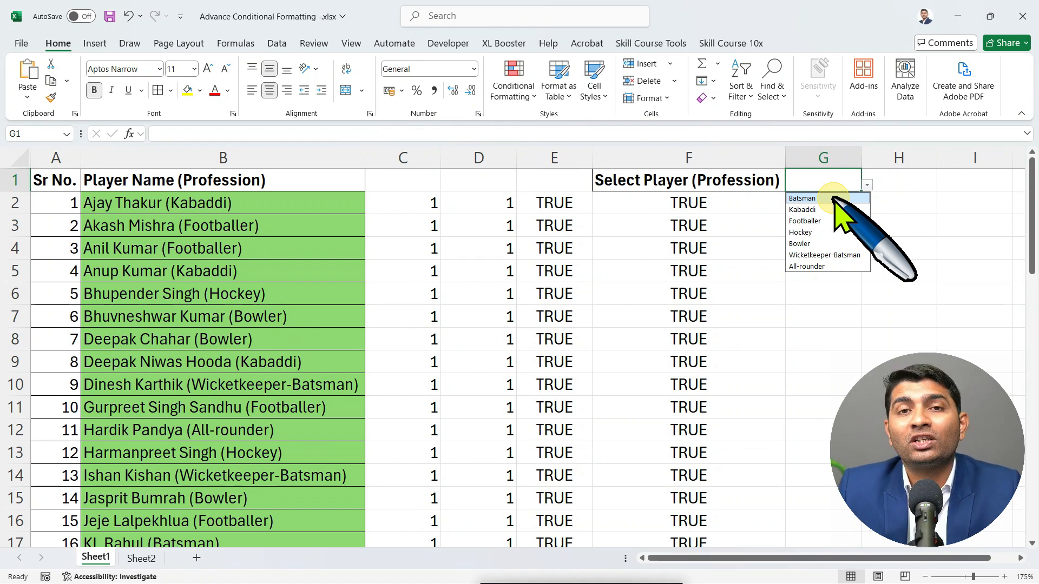
left_click(758, 271)
- On Sheet2, extract the distinct professions into D5 with the formula =UNIQUE(A1:A50)
left_click(141, 559)
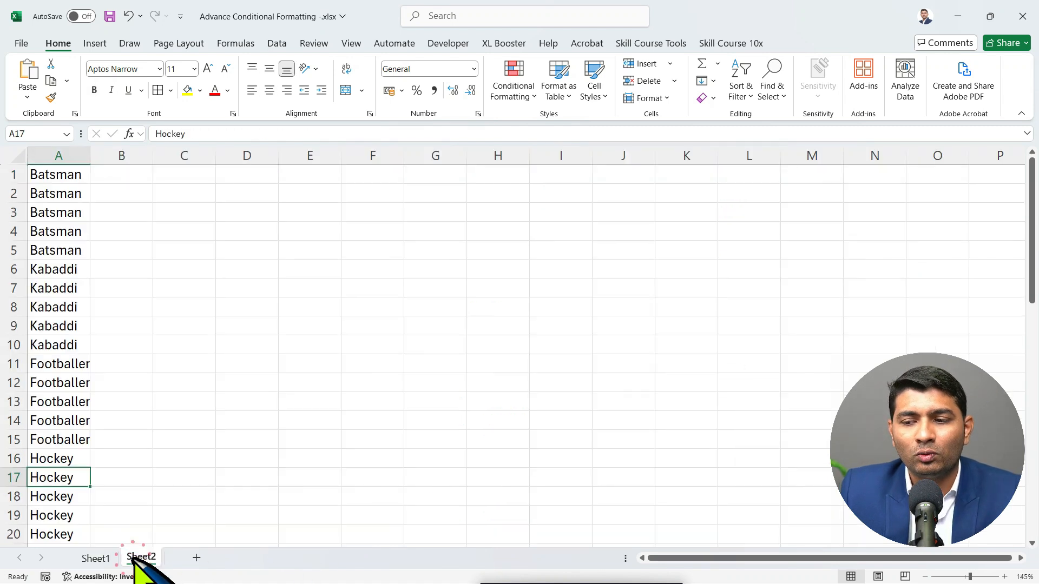
left_click(248, 250)
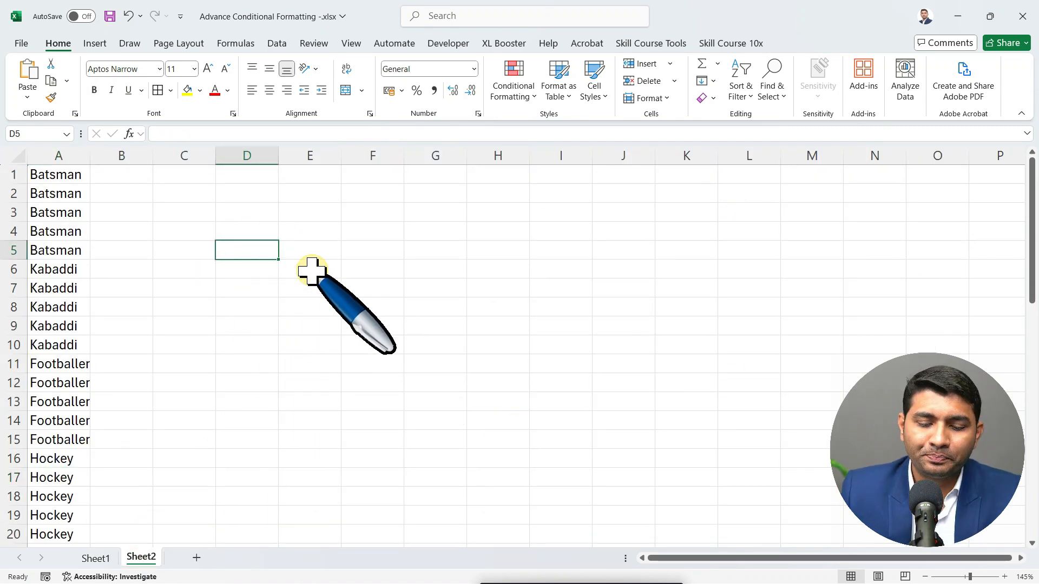
type("=UNI")
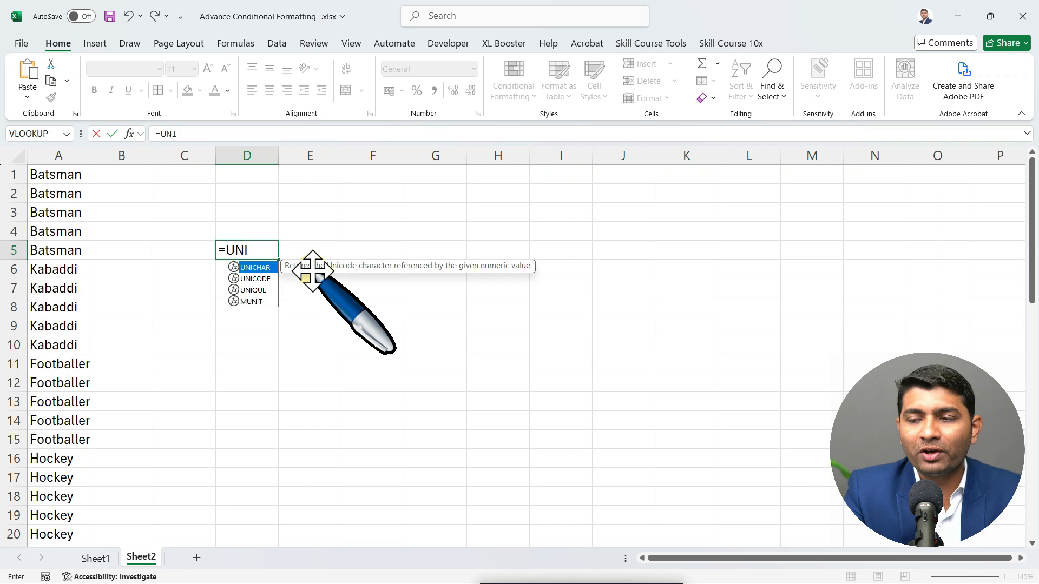
key("Down")
key("Down")
key("Tab")
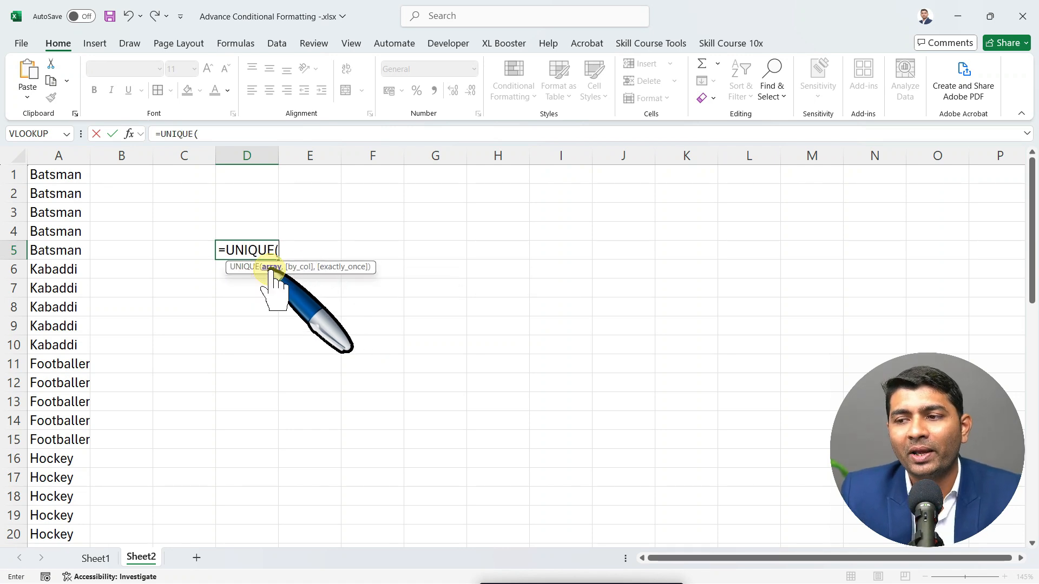
left_click(60, 174)
left_click_drag(61, 174, 60, 324)
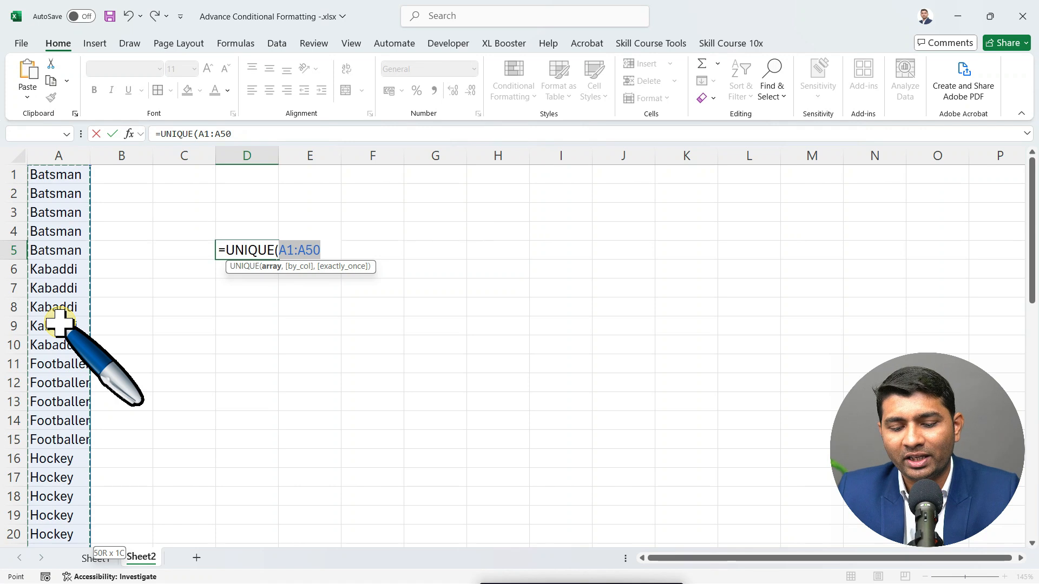
type(")")
key("Return")
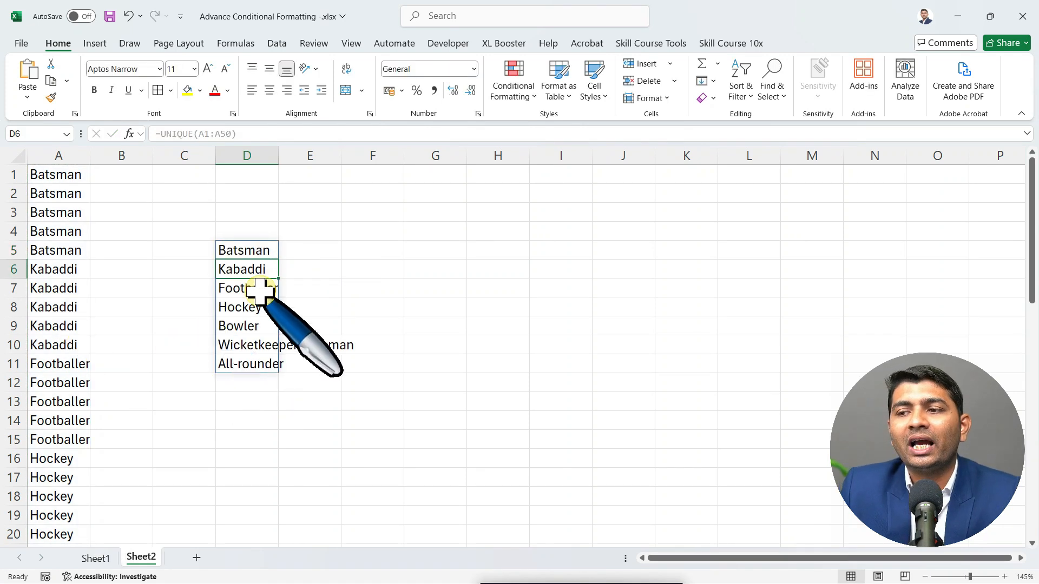
left_click_drag(256, 250, 250, 364)
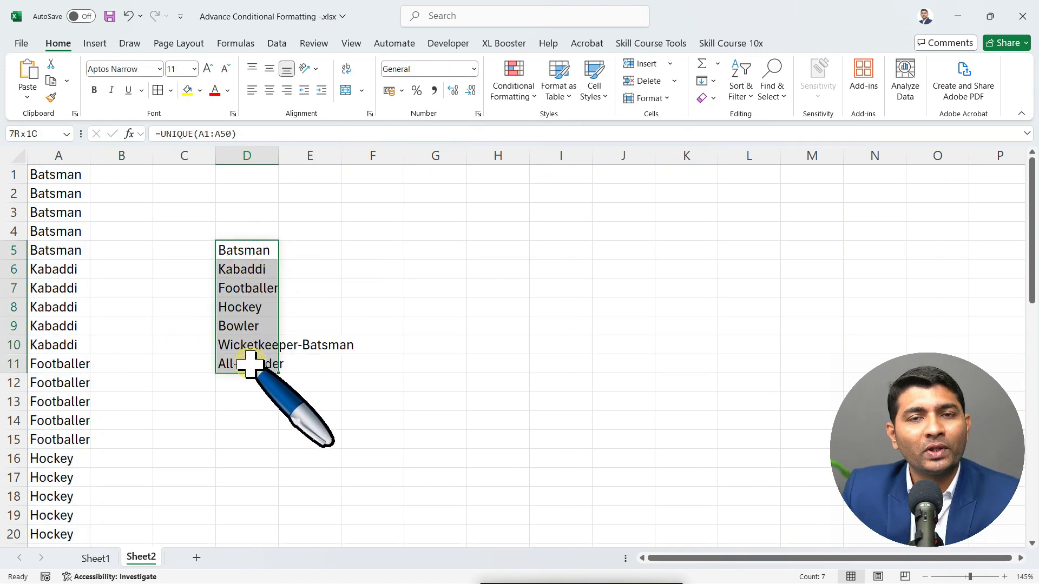
- Add a List data validation to H7 on Sheet2 with source =$D$5:$D$11, and check its dropdown choices
left_click(498, 288)
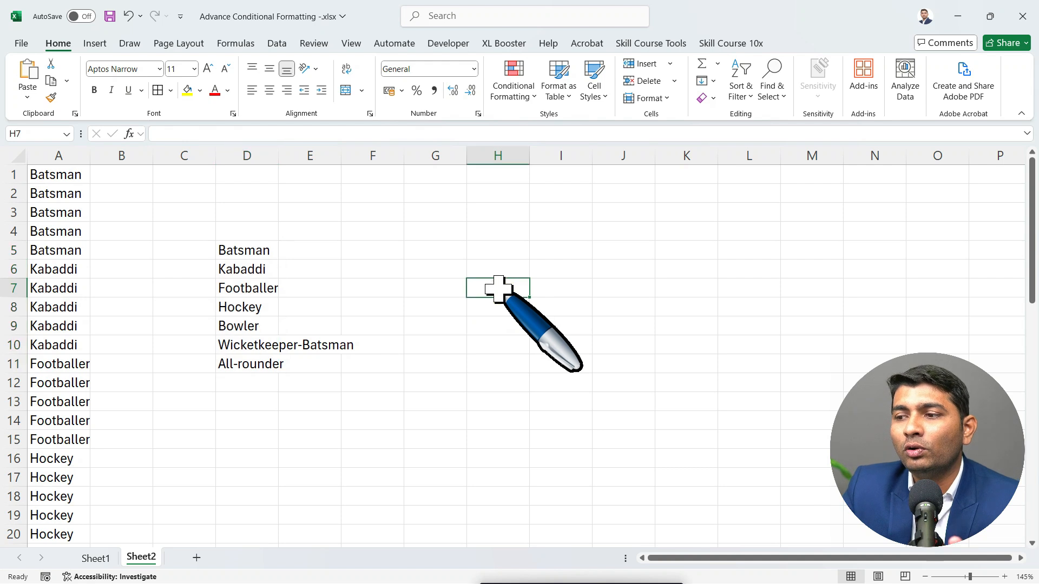
left_click(278, 44)
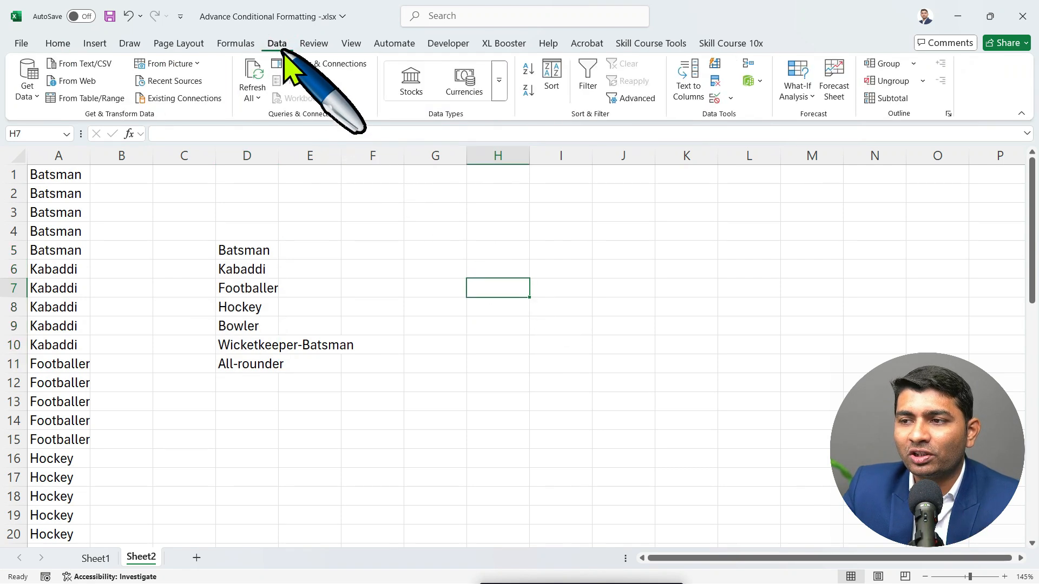
left_click(730, 100)
left_click(740, 124)
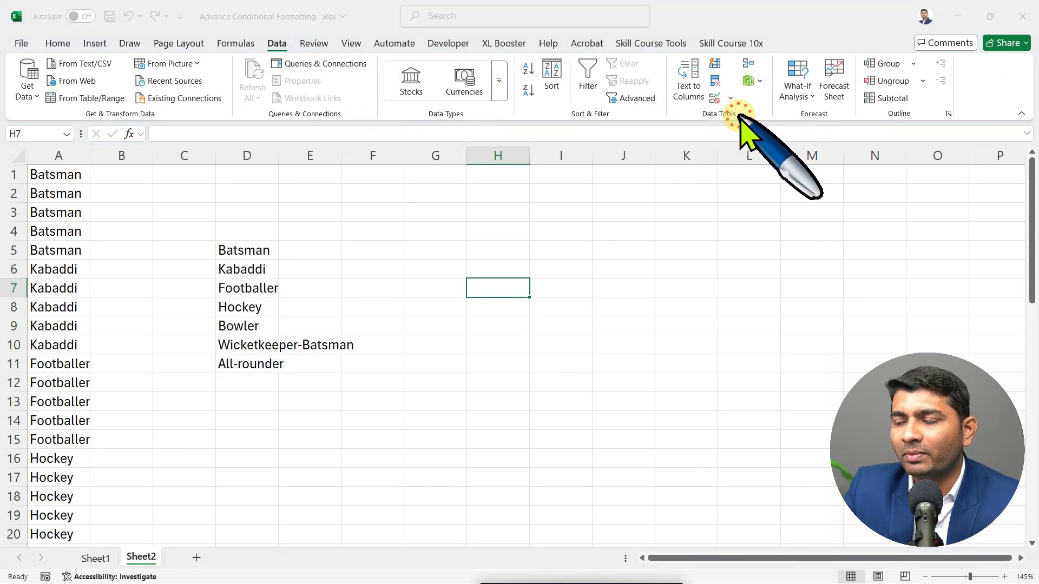
left_click(487, 303)
left_click(439, 341)
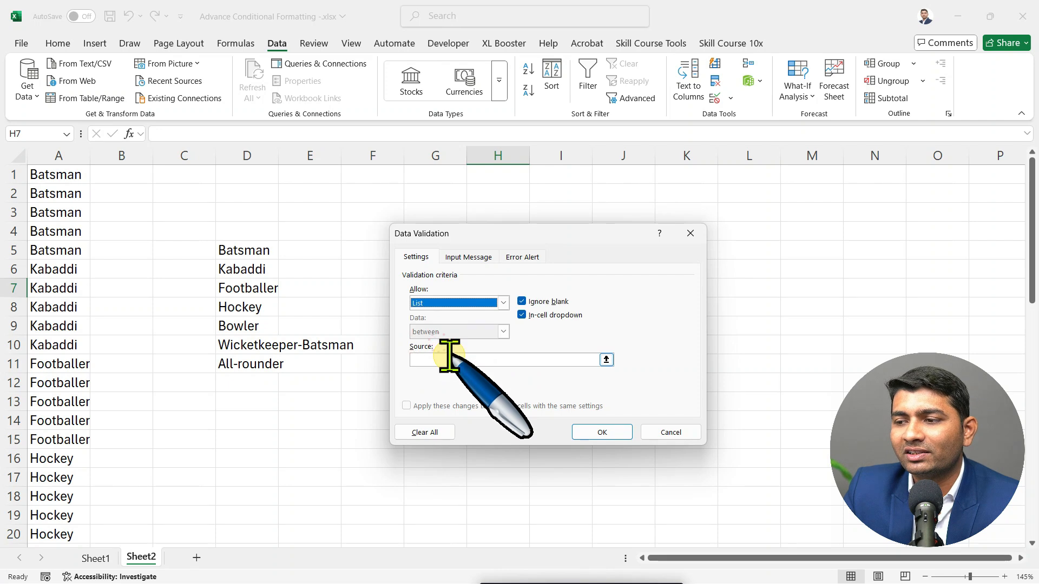
left_click(444, 360)
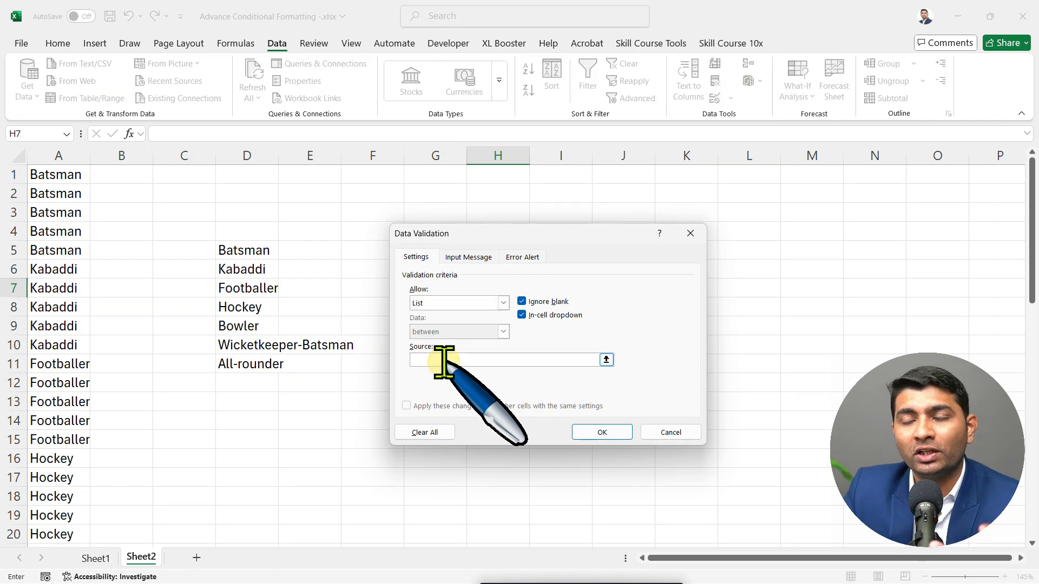
left_click_drag(255, 250, 262, 364)
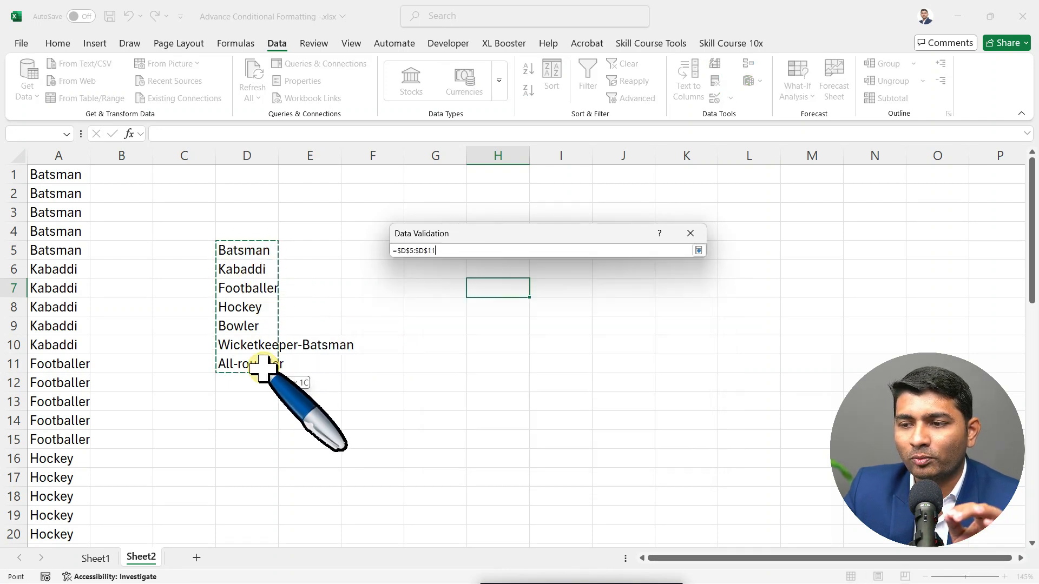
left_click(598, 431)
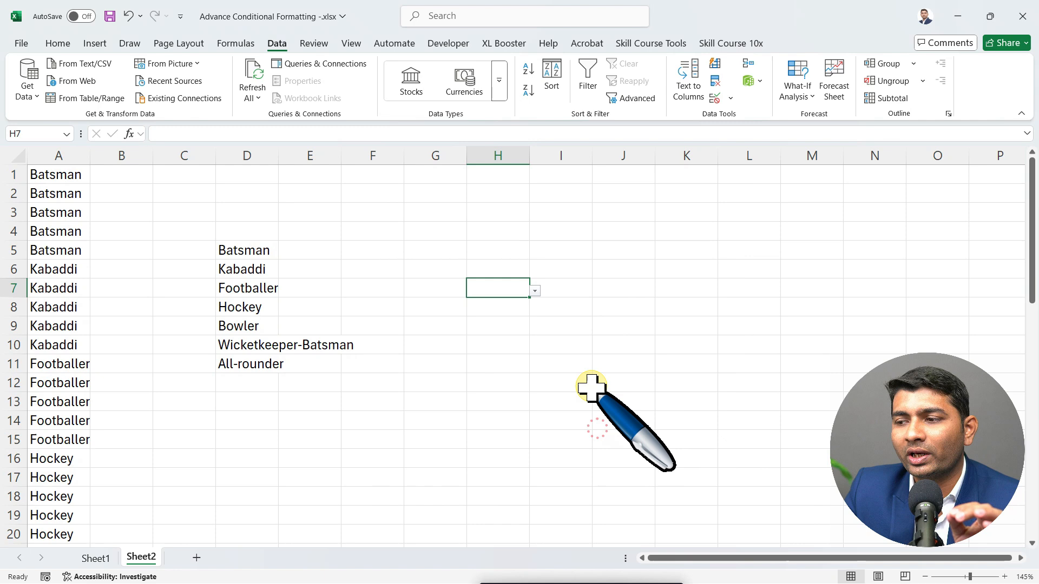
left_click(535, 291)
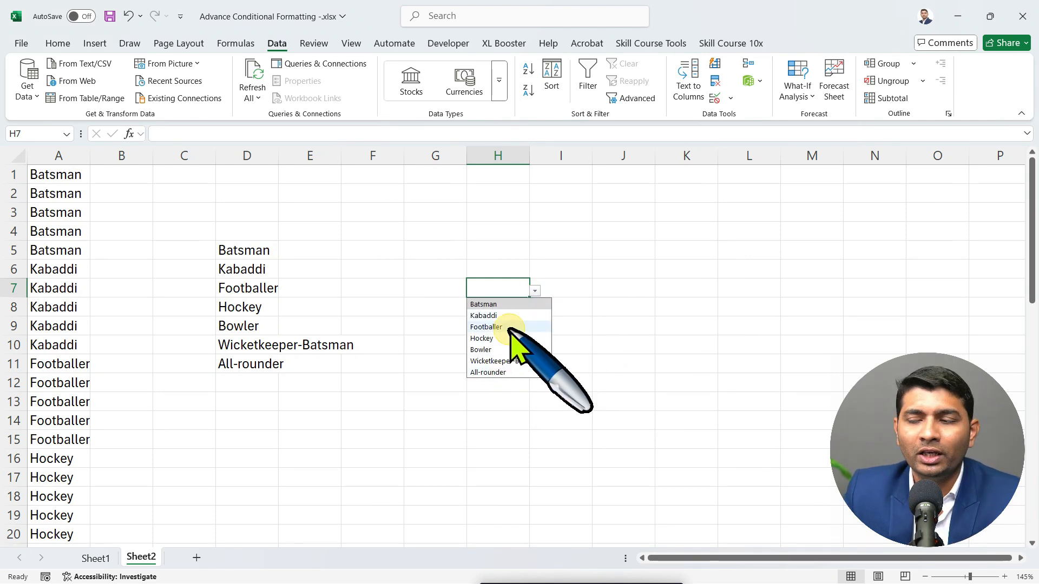
left_click(603, 287)
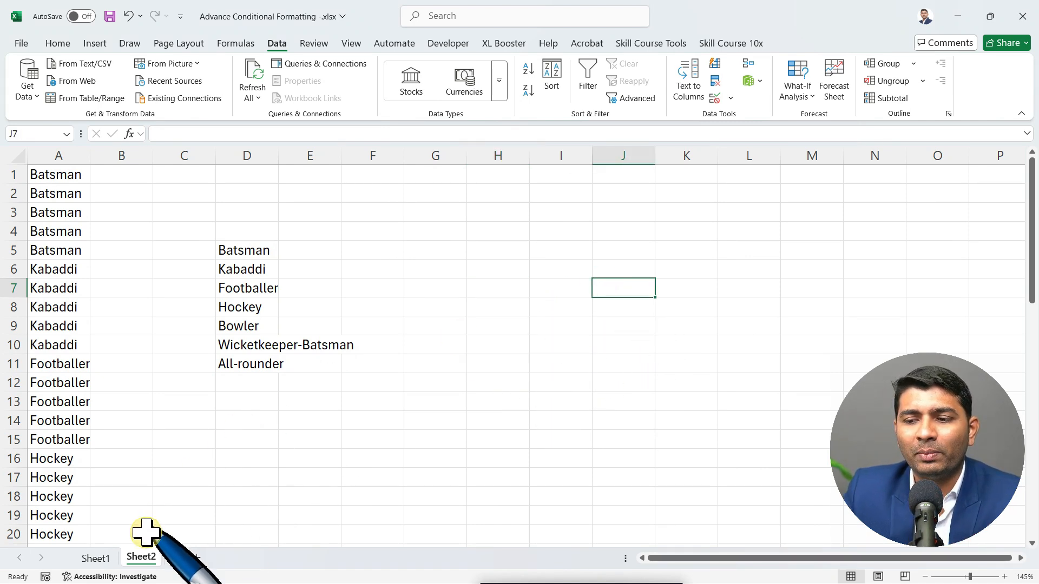
- On Sheet1, choose Batsman from the profession dropdown in G1
left_click(96, 559)
left_click(807, 182)
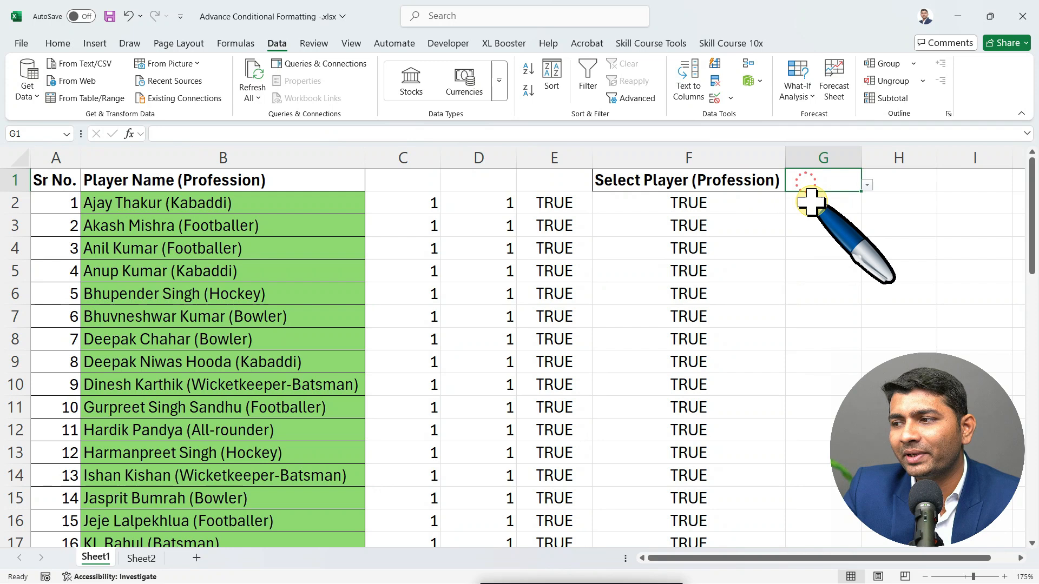
left_click(867, 184)
left_click(851, 201)
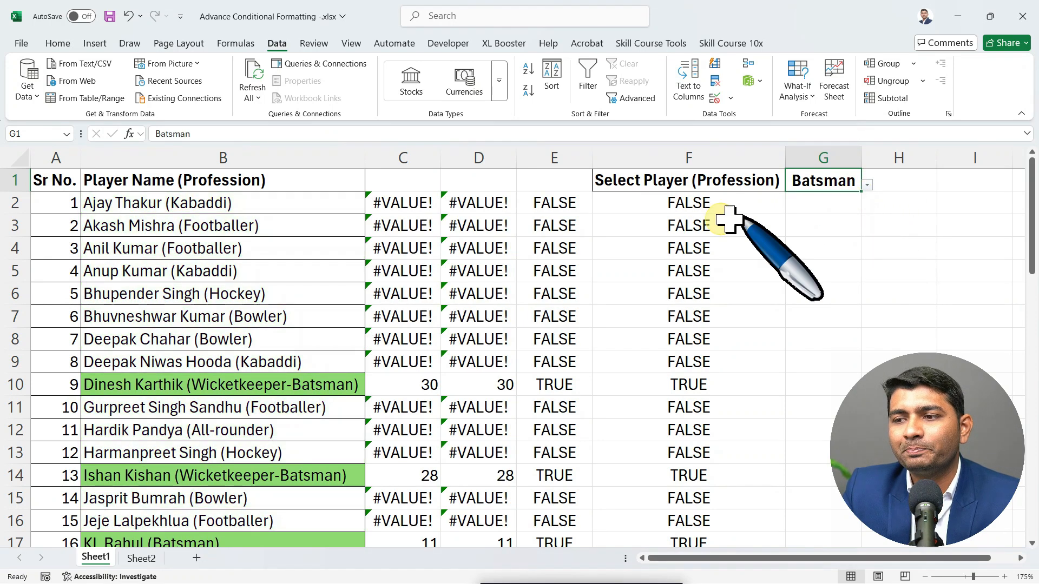
- Switch the profession in G1 to Wicketkeeper-Batsman and autofit the width of column G
left_click(867, 185)
left_click(850, 256)
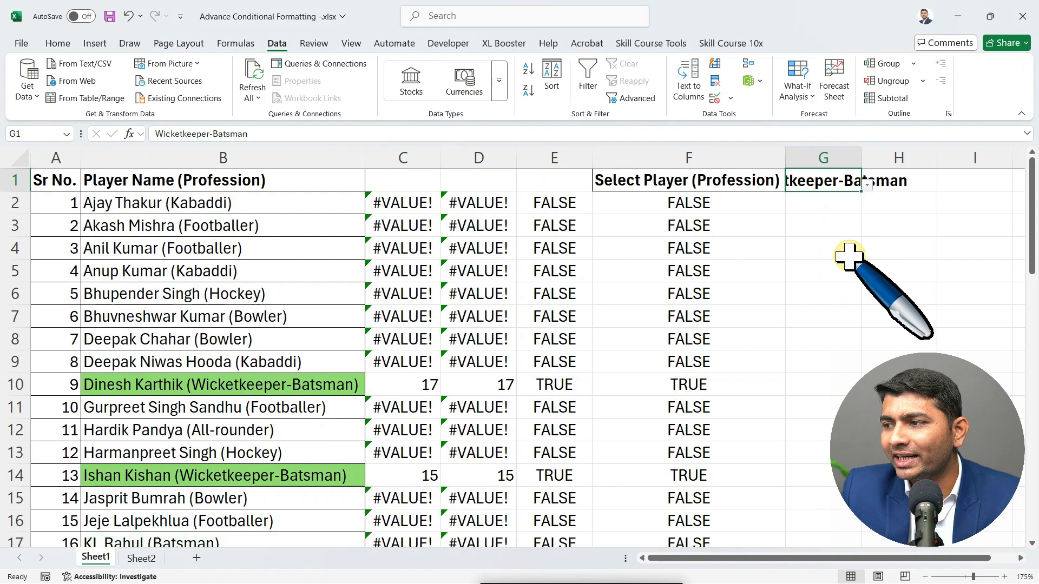
double_click(861, 157)
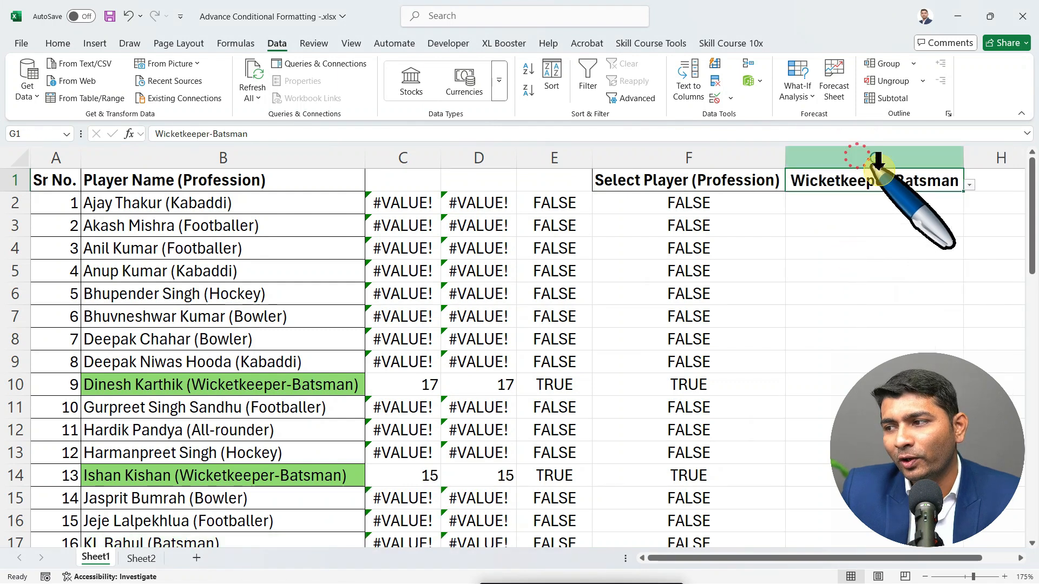
- Test the highlighting with Hockey as the profession in G1, and leave G1 set to Footballer
left_click(969, 185)
left_click(932, 230)
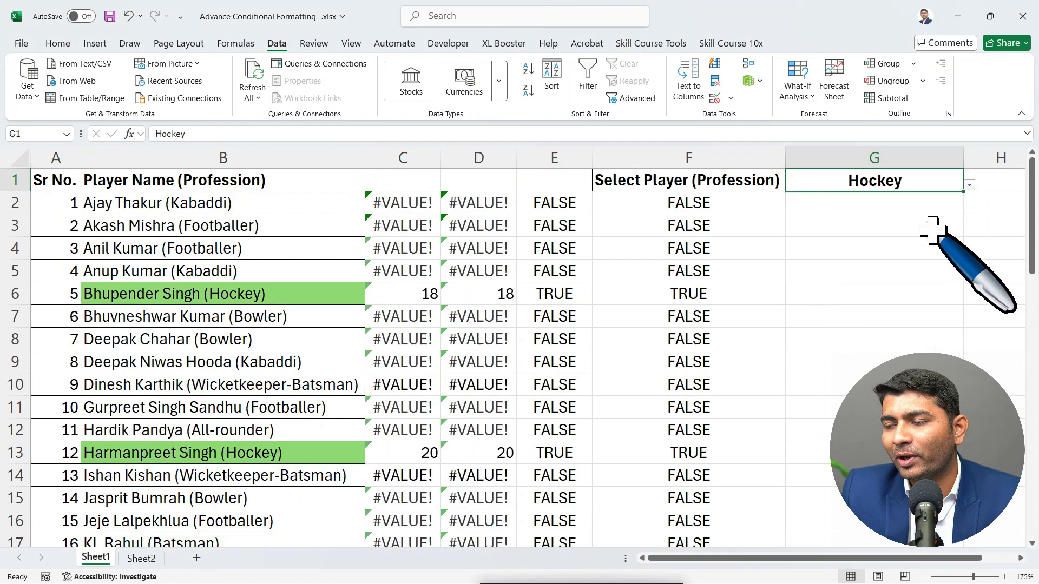
left_click(969, 185)
left_click(921, 219)
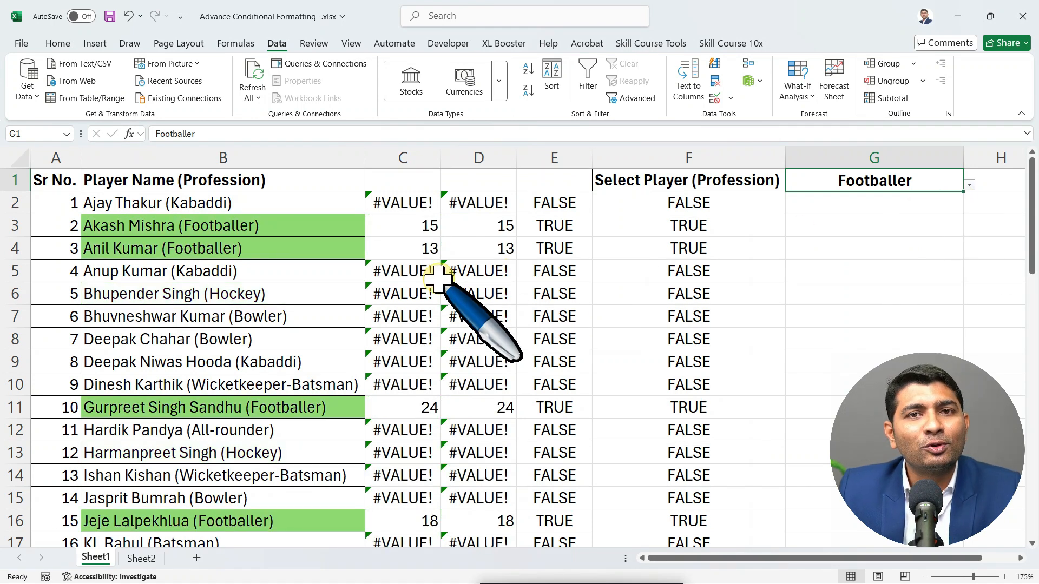
- Clear the helper formulas in columns C to F from row 2 down through the whole player list
left_click_drag(420, 204, 623, 205)
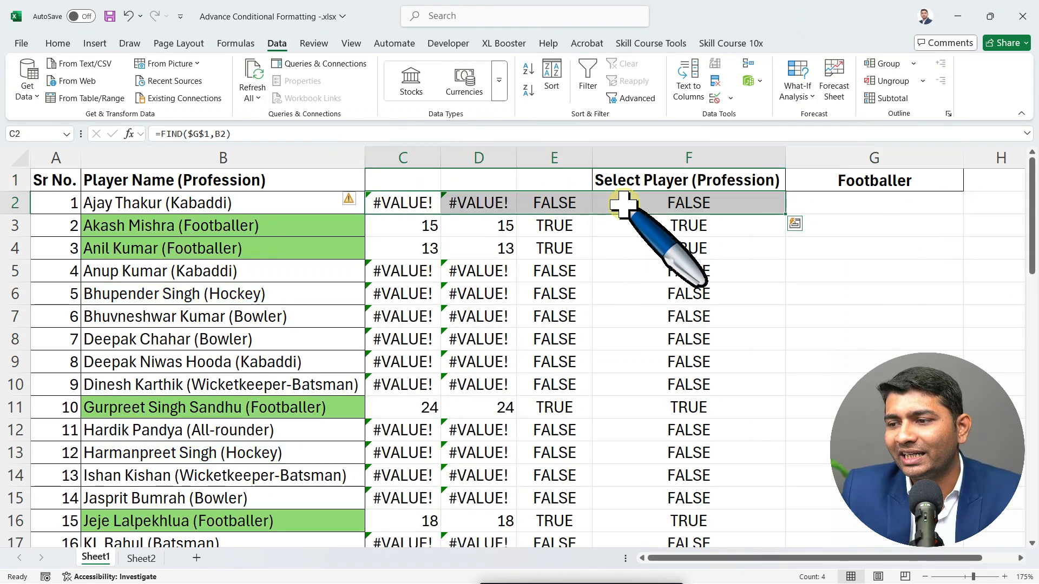
key("ctrl+shift+Down")
key("Delete")
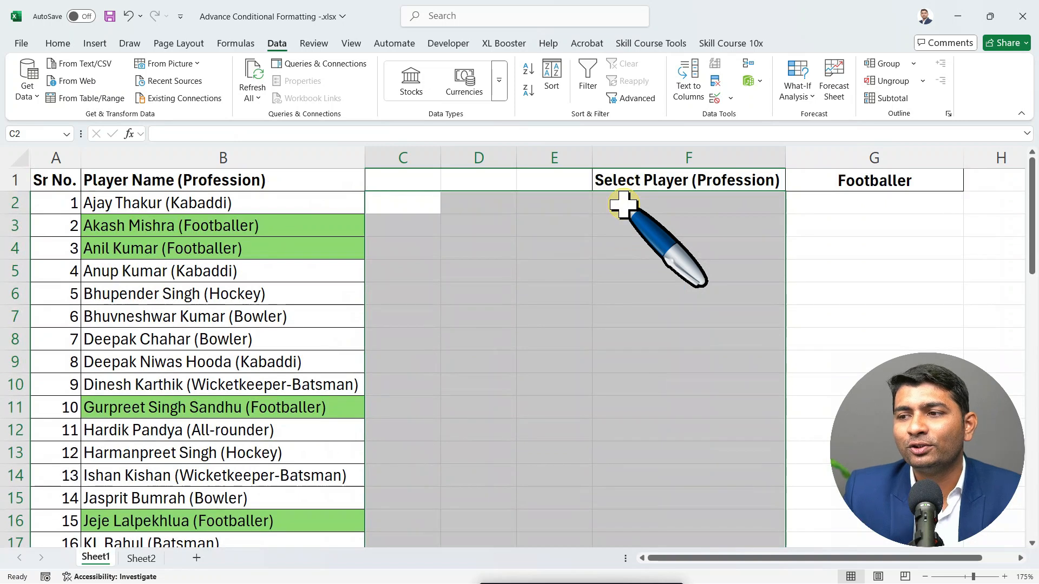
left_click(384, 217)
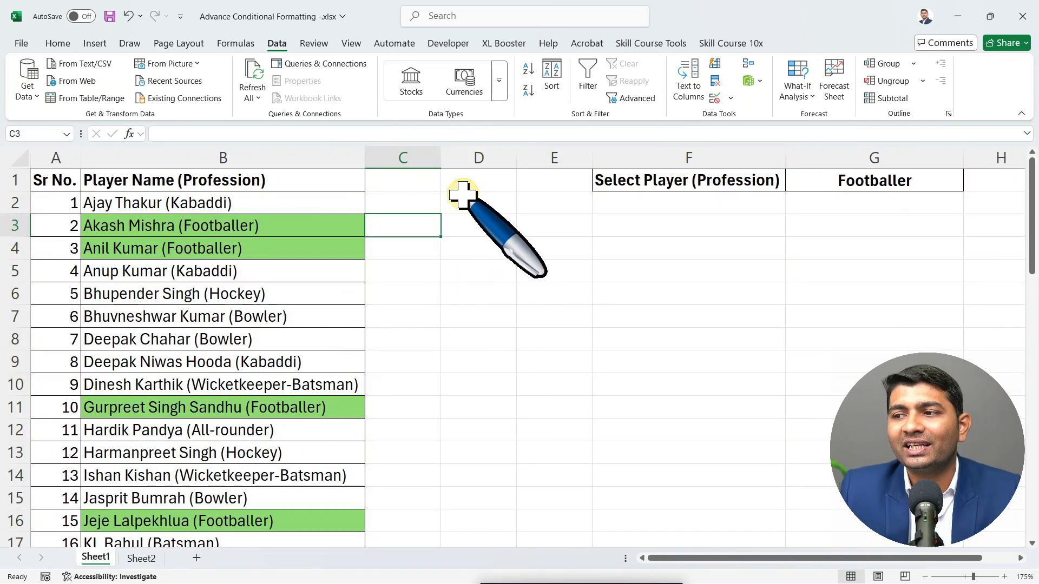
left_click(58, 44)
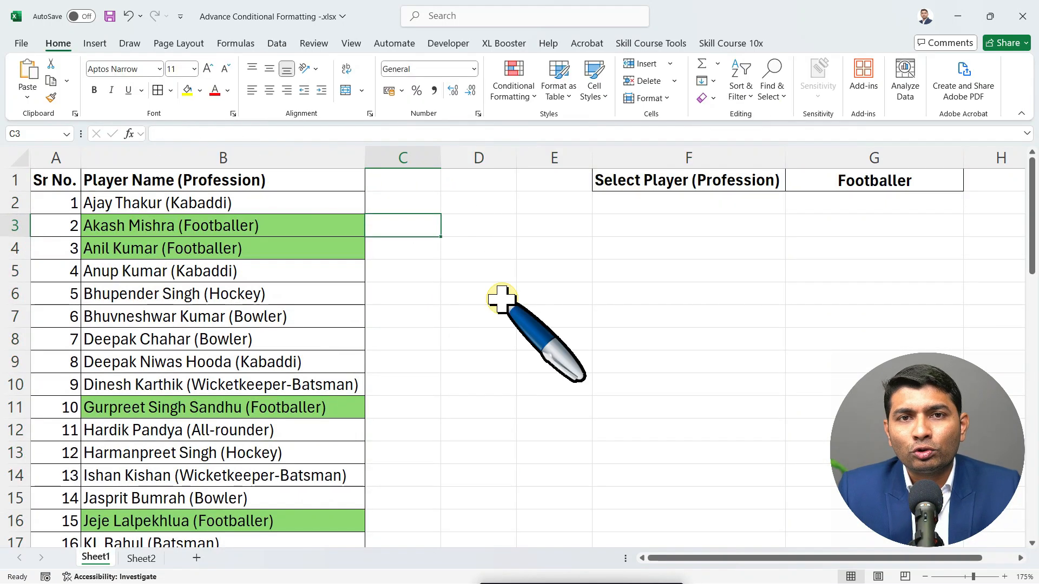